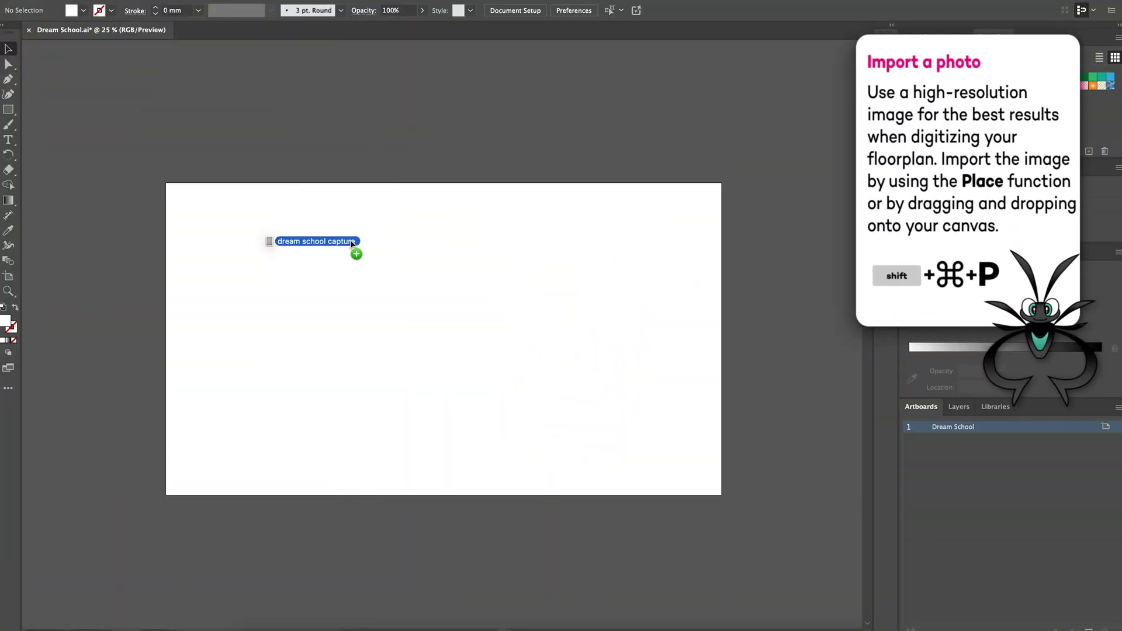
Place the floor-plan photo on the artboard and rotate it 90° to landscape.
drag(86, 213, 266, 204)
scroll(702, 290, down, 2)
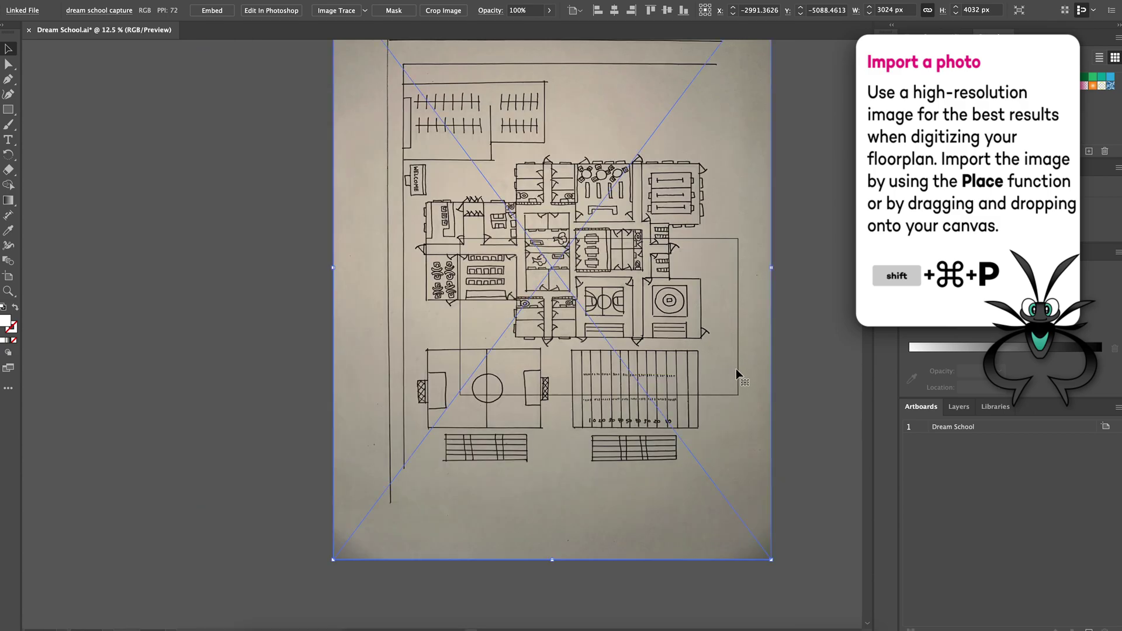
drag(779, 568, 739, 366)
click(739, 367)
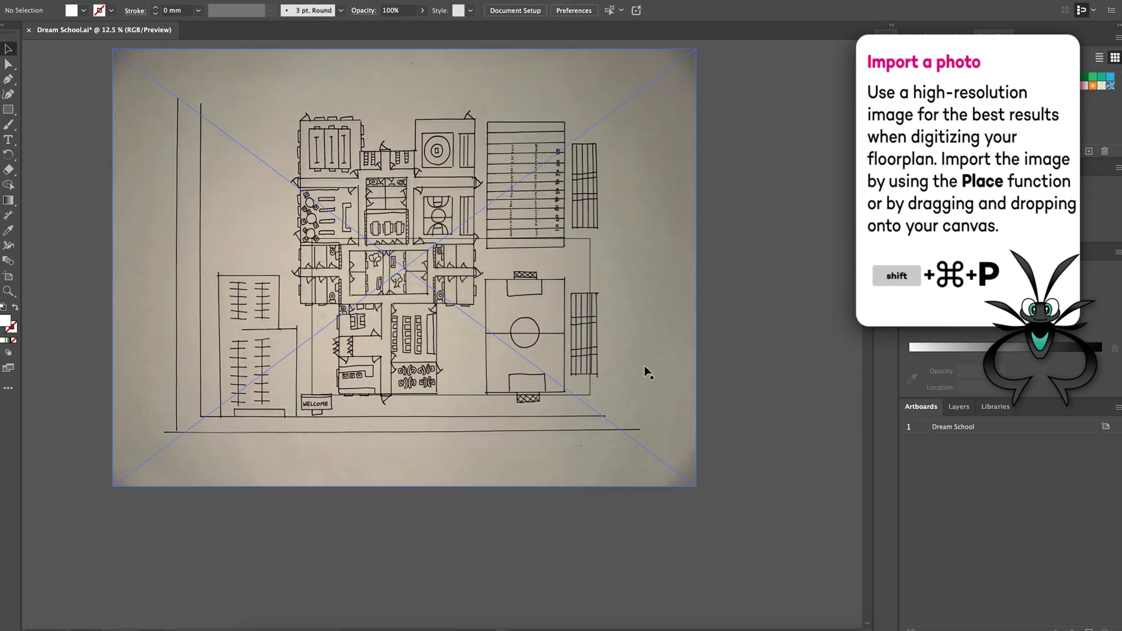
Scale and stretch the photo so it covers the whole artboard.
drag(112, 268, 509, 328)
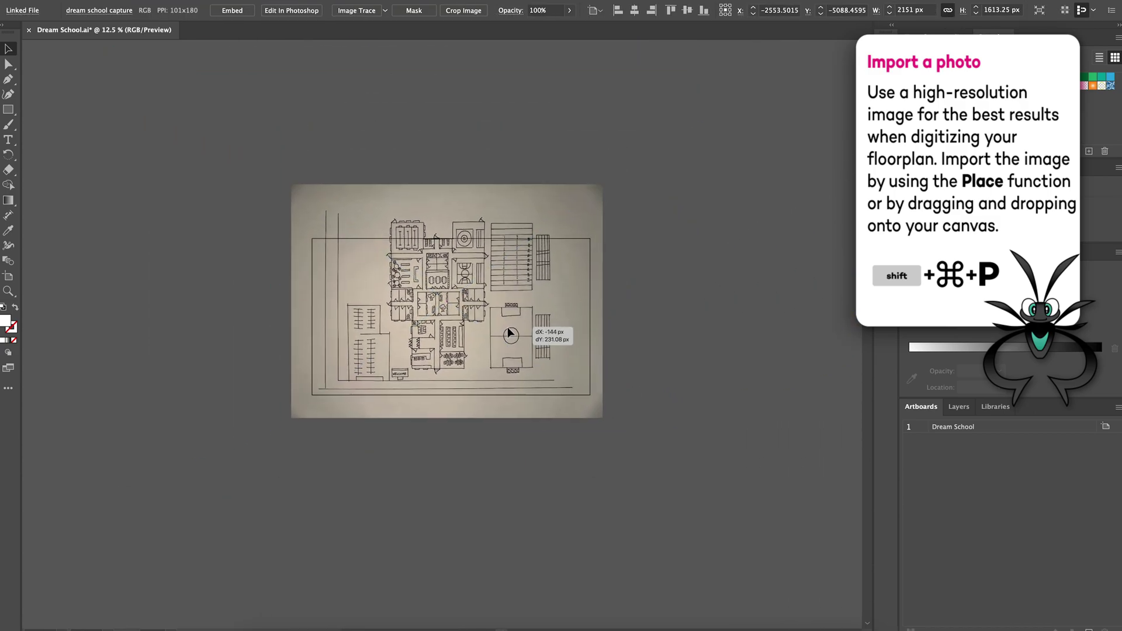
scroll(508, 328, up, 1)
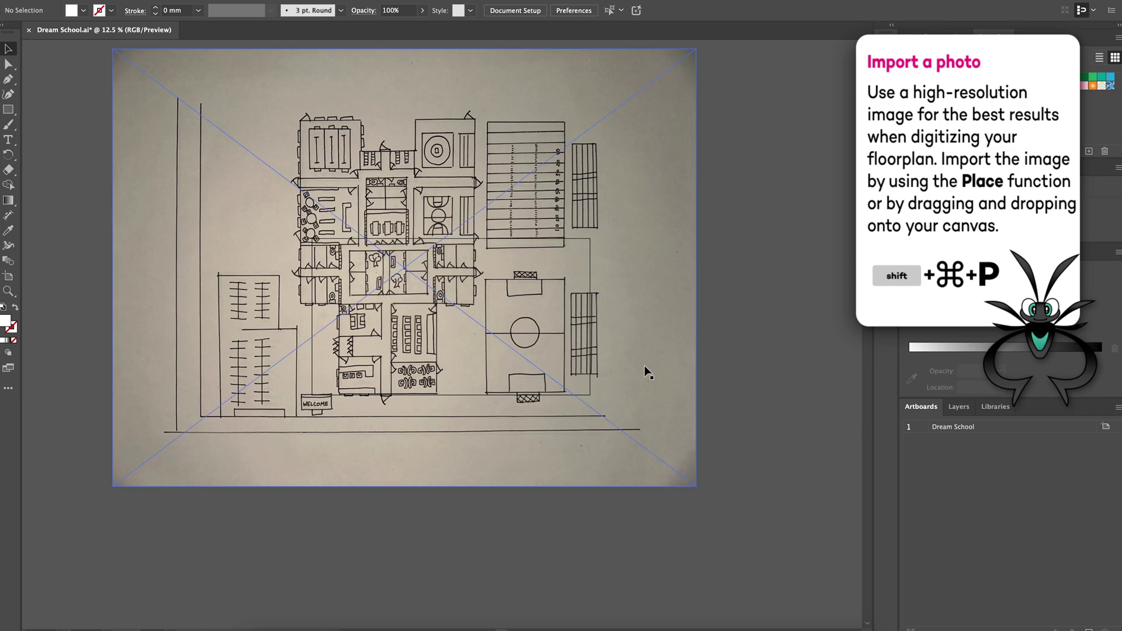
drag(111, 269, 671, 293)
scroll(539, 346, up, 1)
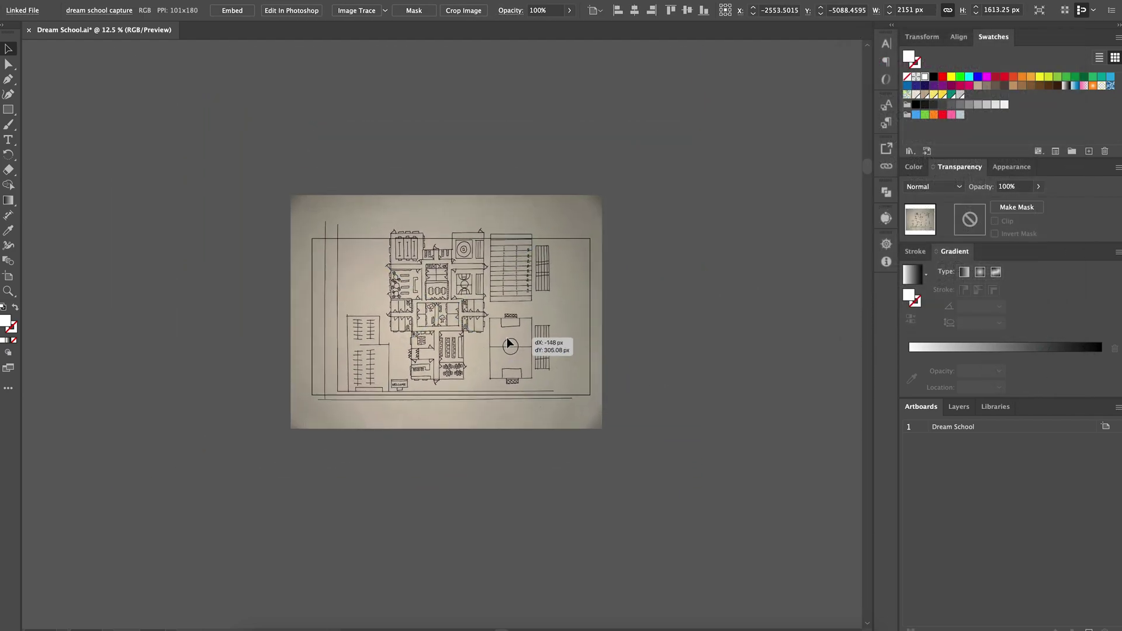
drag(433, 219, 433, 194)
drag(426, 458, 425, 426)
scroll(426, 421, up, 2)
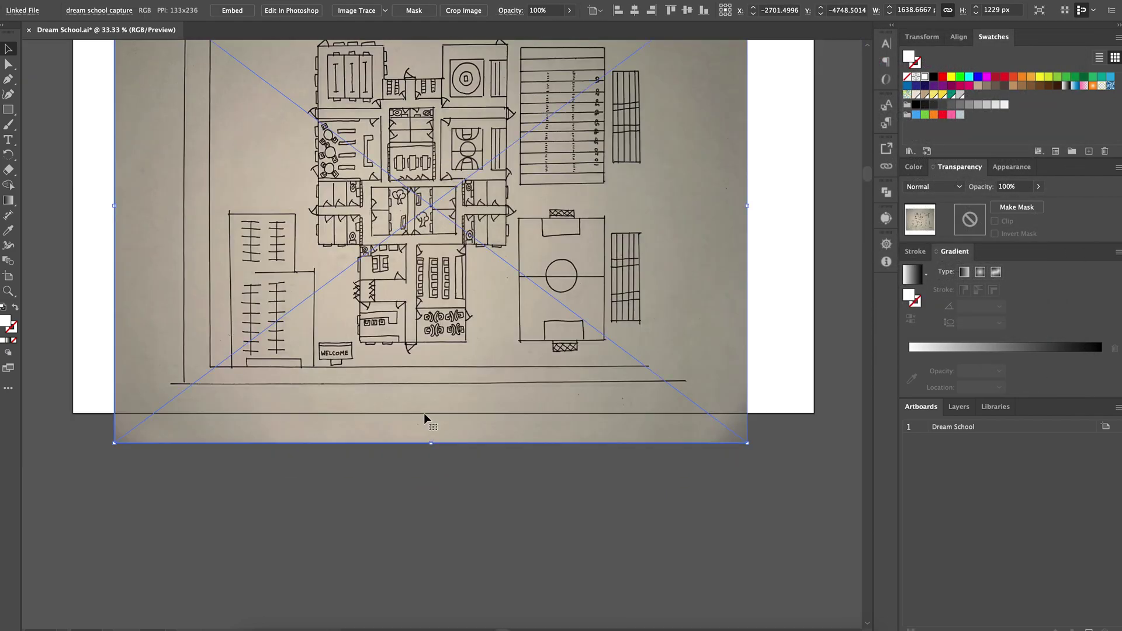
click(886, 218)
Trace the photo with the CARTOON preset, adjusting threshold and paths to 78%.
click(829, 256)
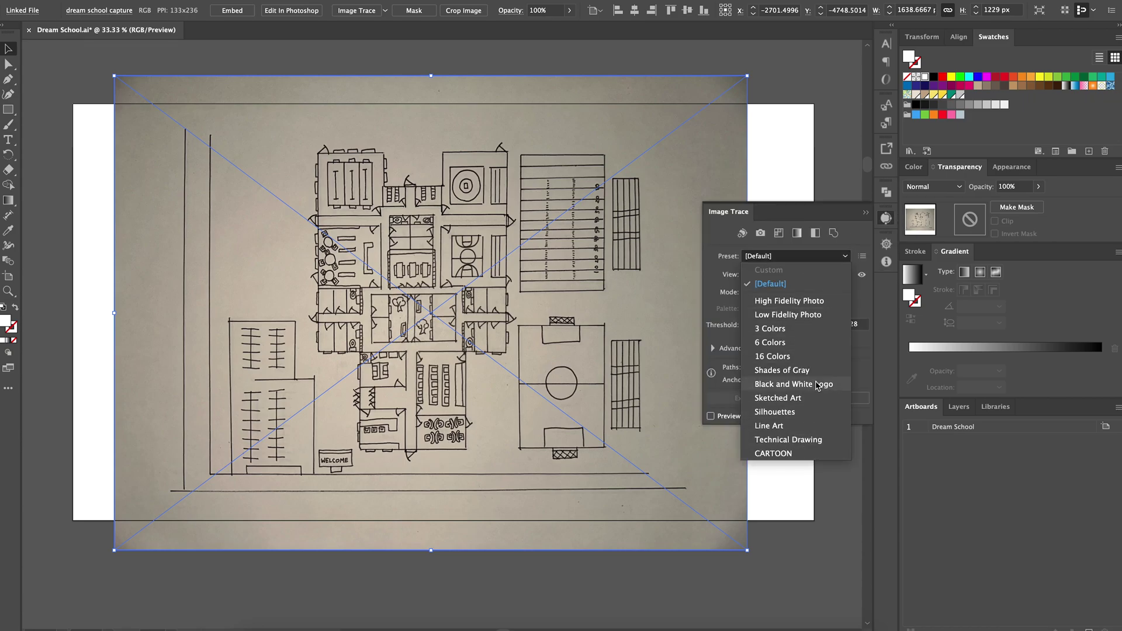
click(813, 454)
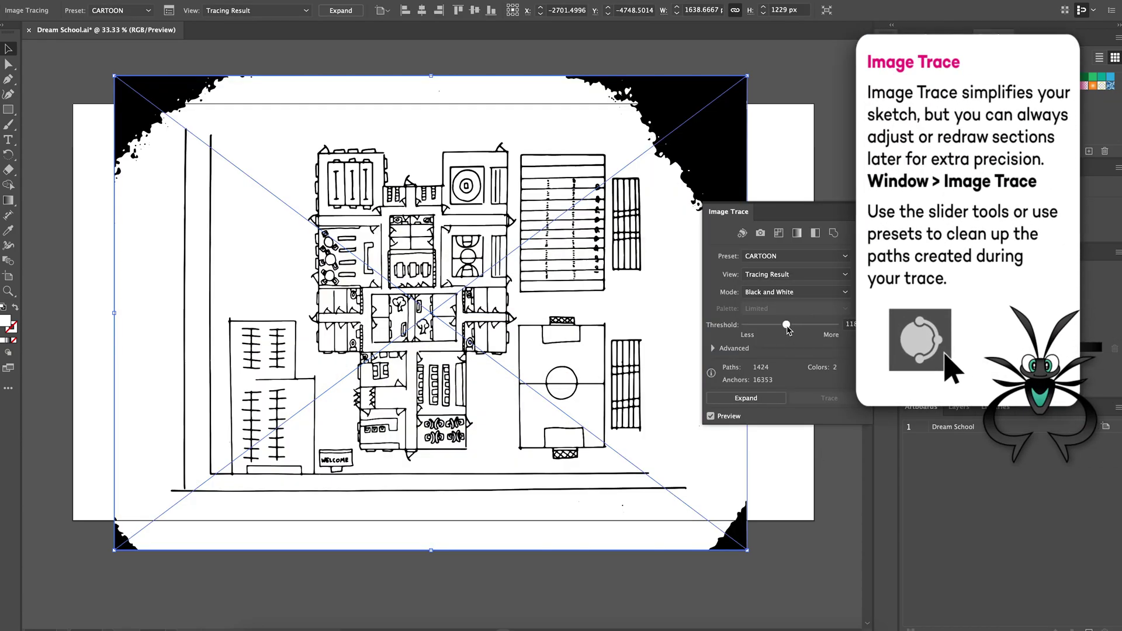
drag(786, 330, 811, 364)
click(713, 348)
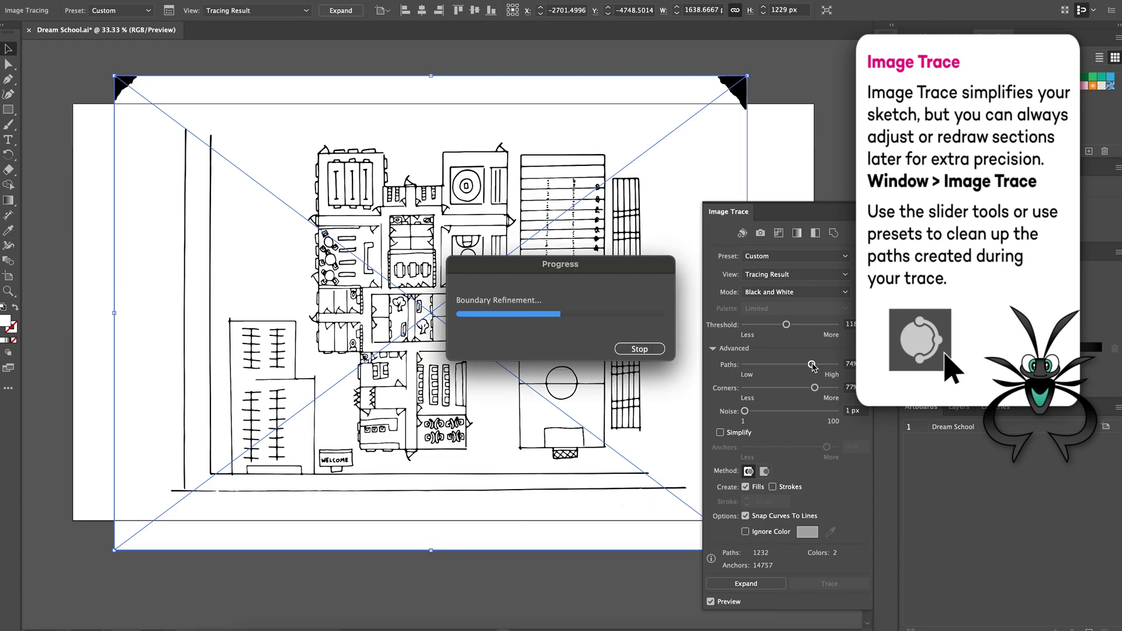
key(ctrl+plus)
drag(785, 324, 785, 324)
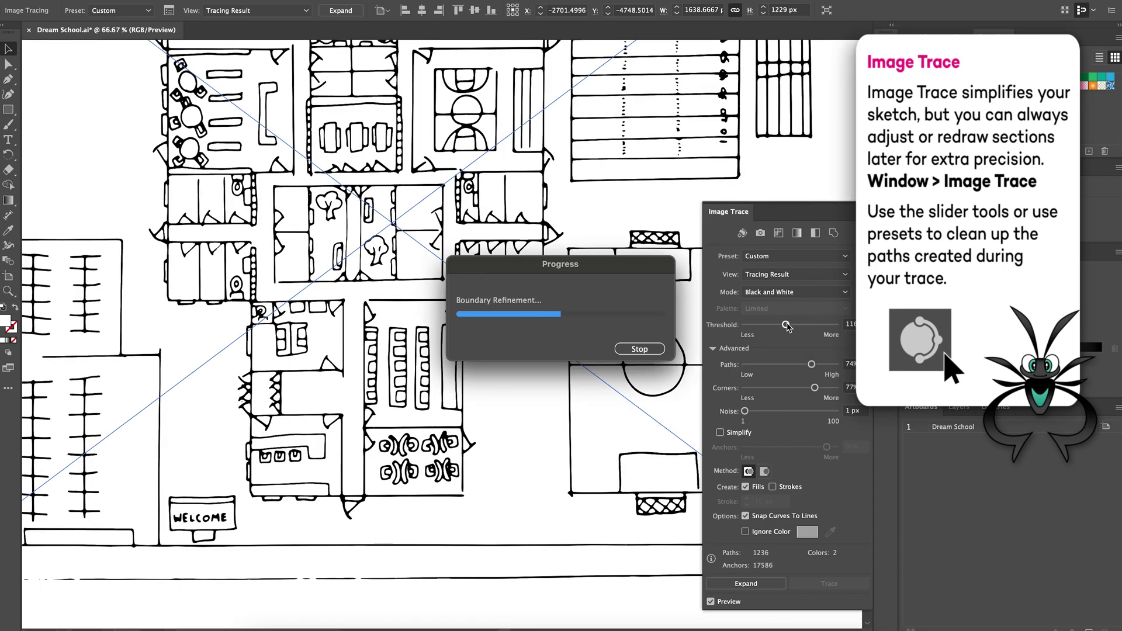
key(ctrl+minus)
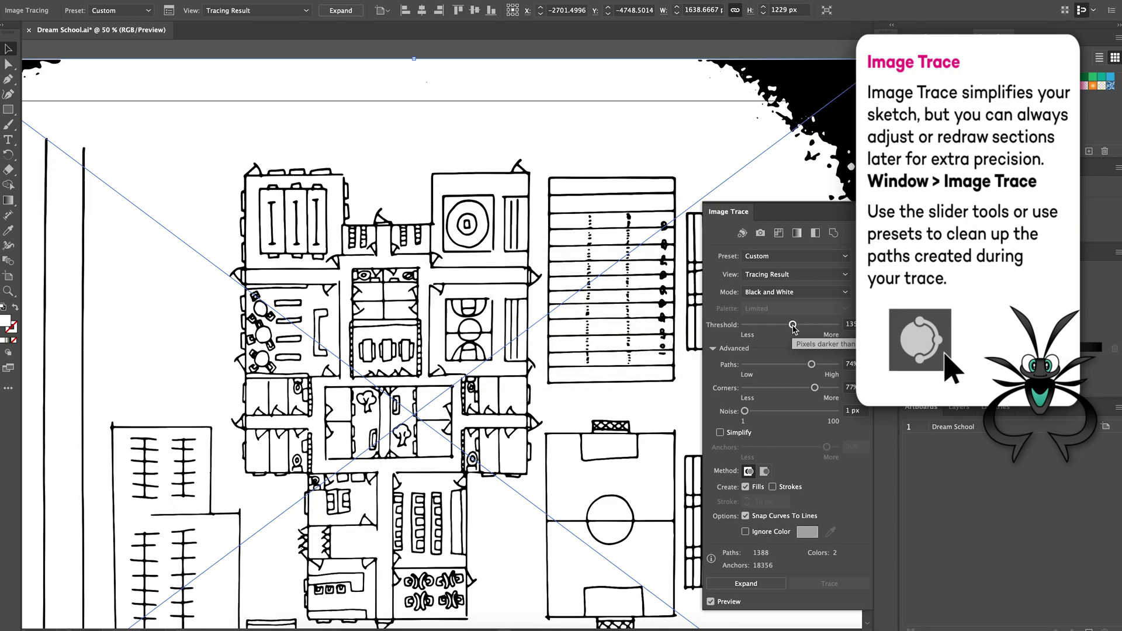
drag(811, 364, 815, 363)
scroll(627, 337, down, 2)
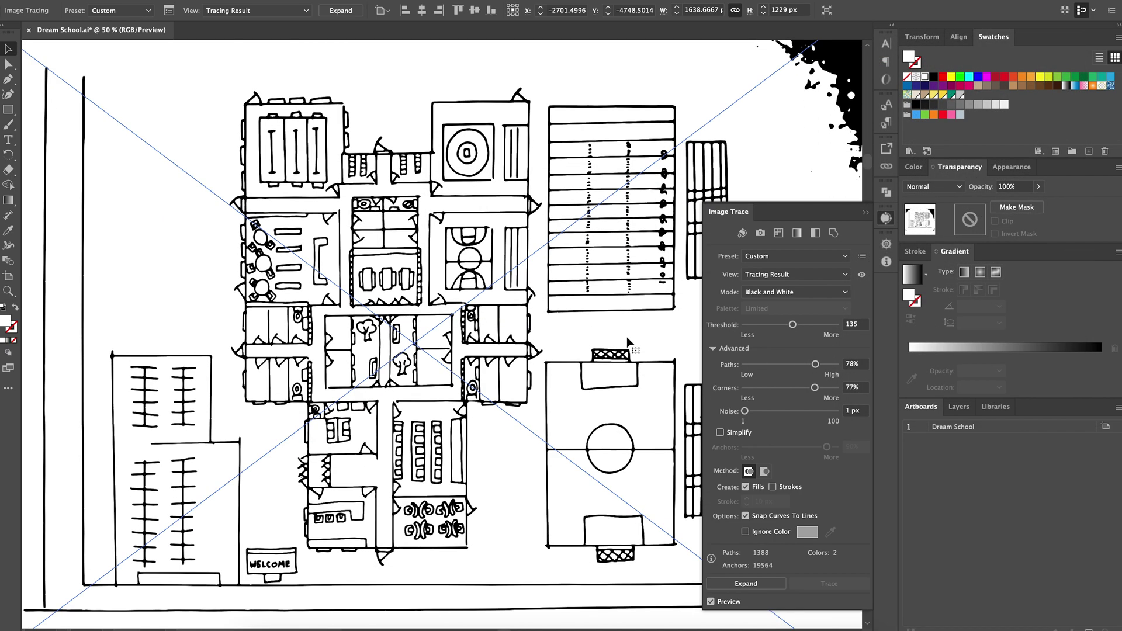
Expand the trace, ungroup it twice, and delete the black corner blotches.
click(341, 10)
click(865, 215)
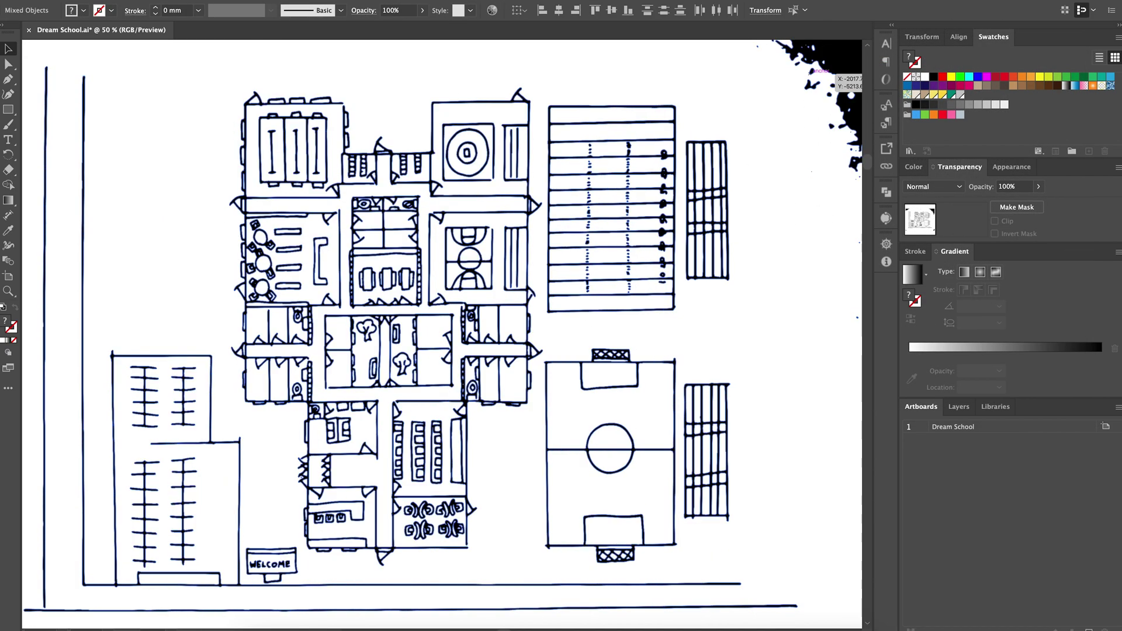
key(super+shift+g)
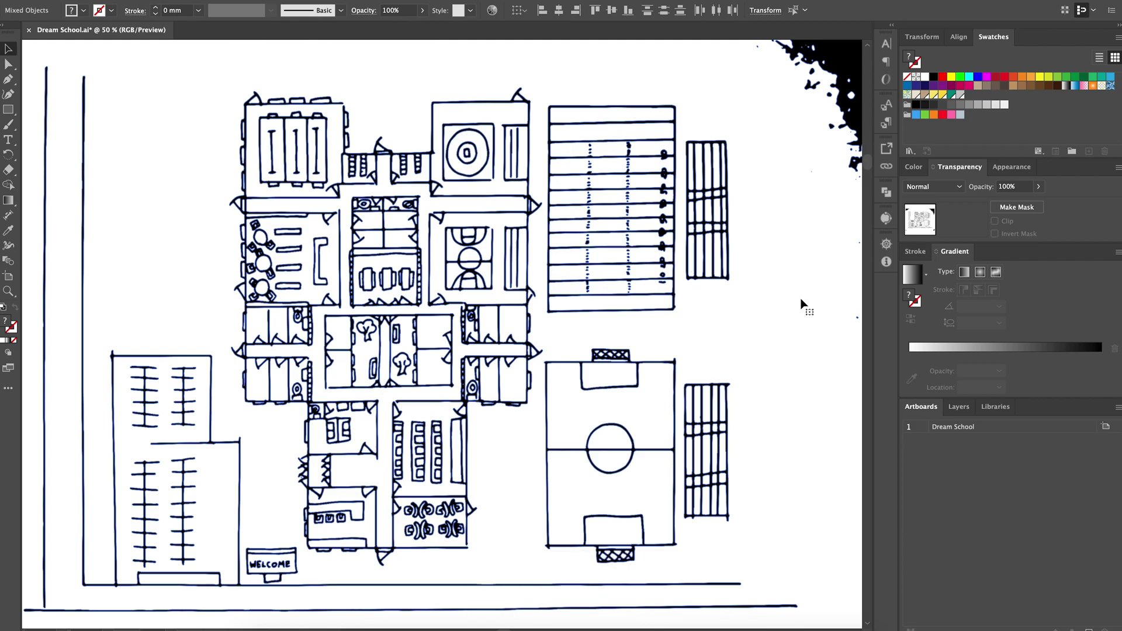
key(super+shift+g)
key(super+minus)
key(BackSpace)
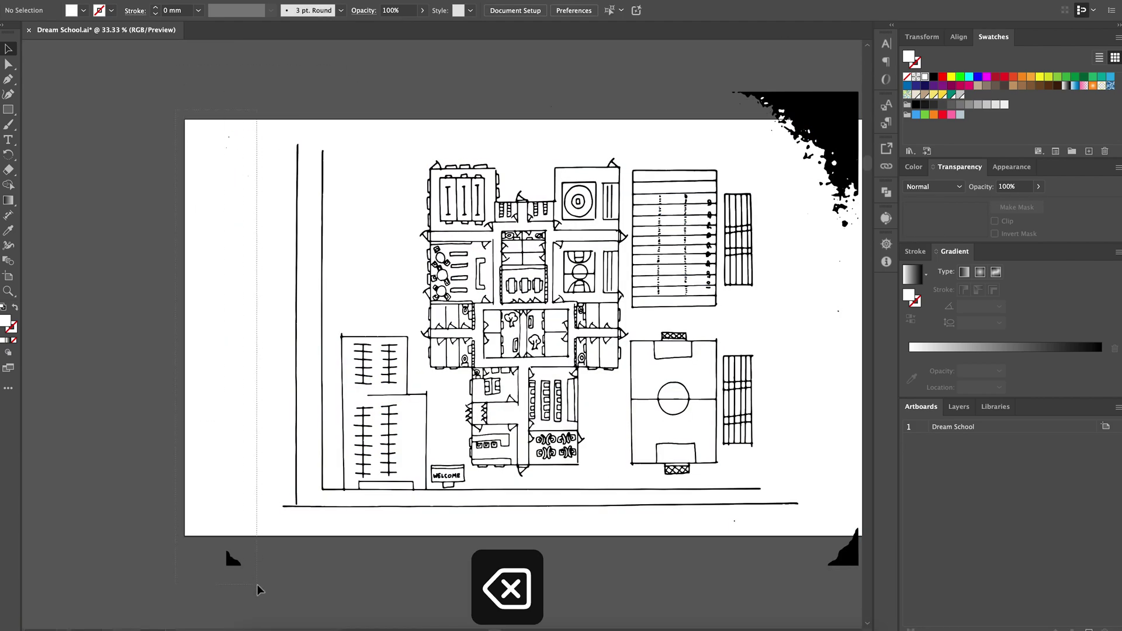
scroll(692, 490, down, 2)
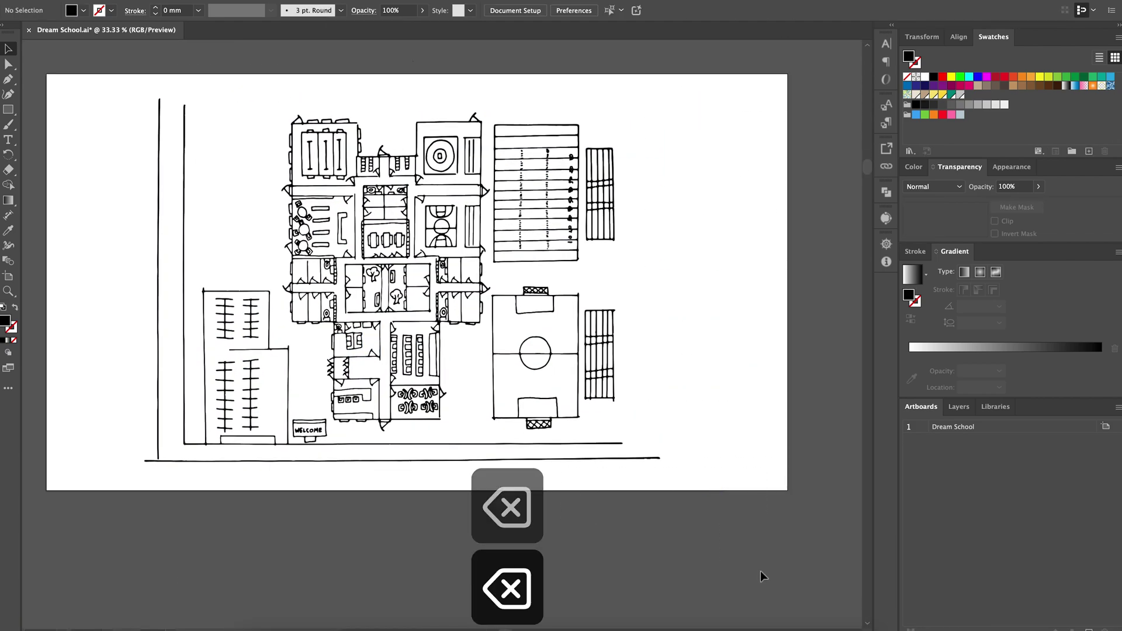
key(super+equal)
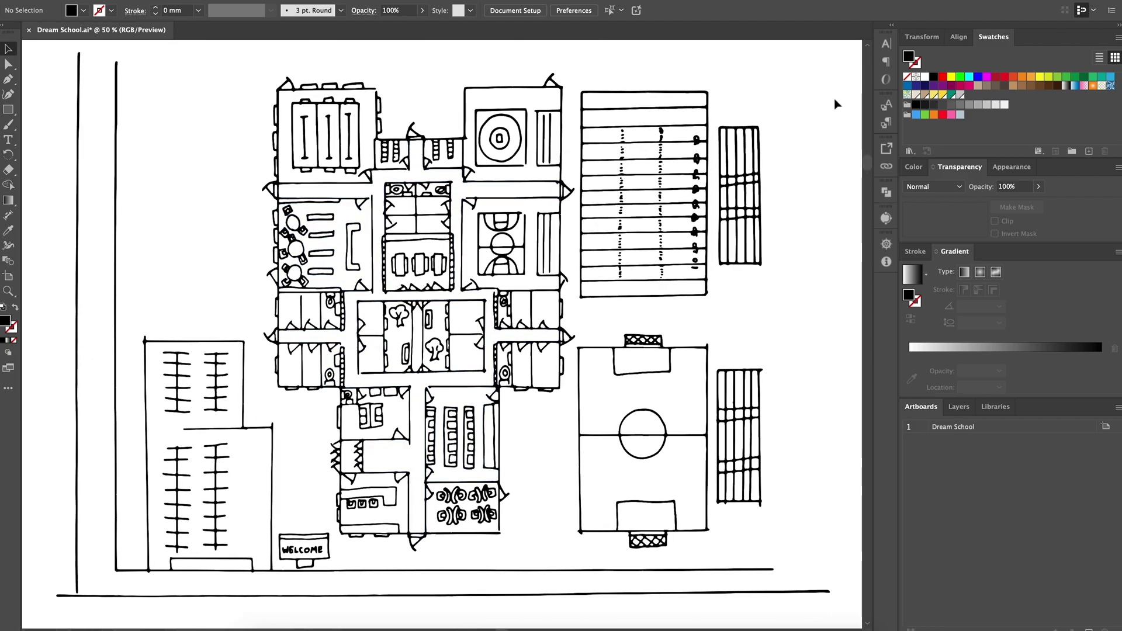
key(a)
scroll(431, 404, up, 10)
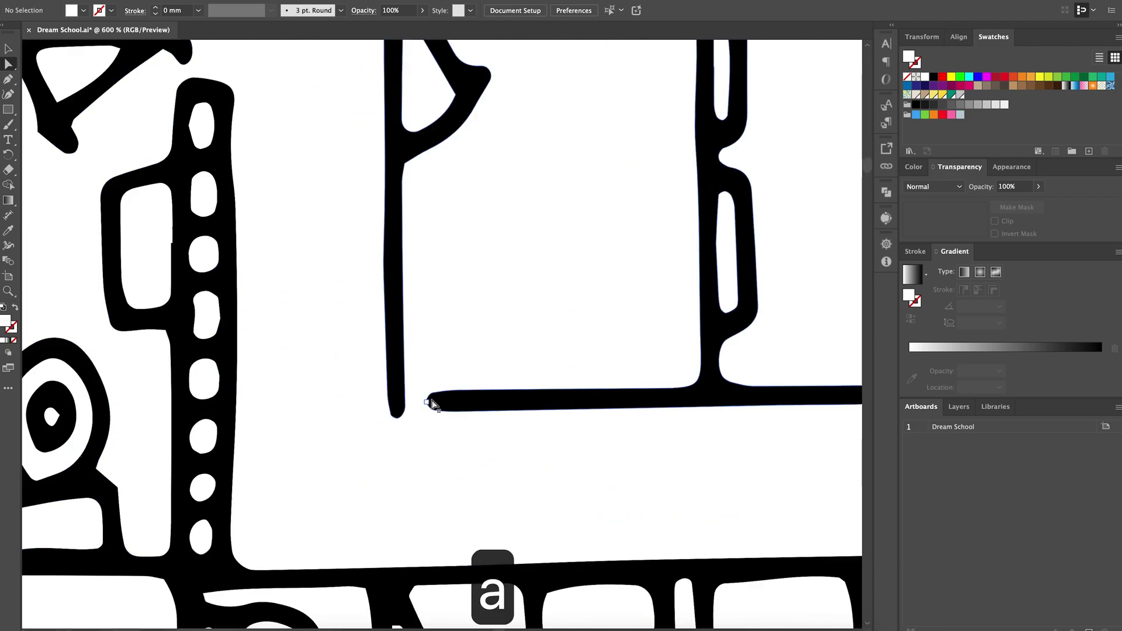
scroll(397, 405, down, 5)
scroll(431, 401, up, 6)
scroll(301, 427, up, 2)
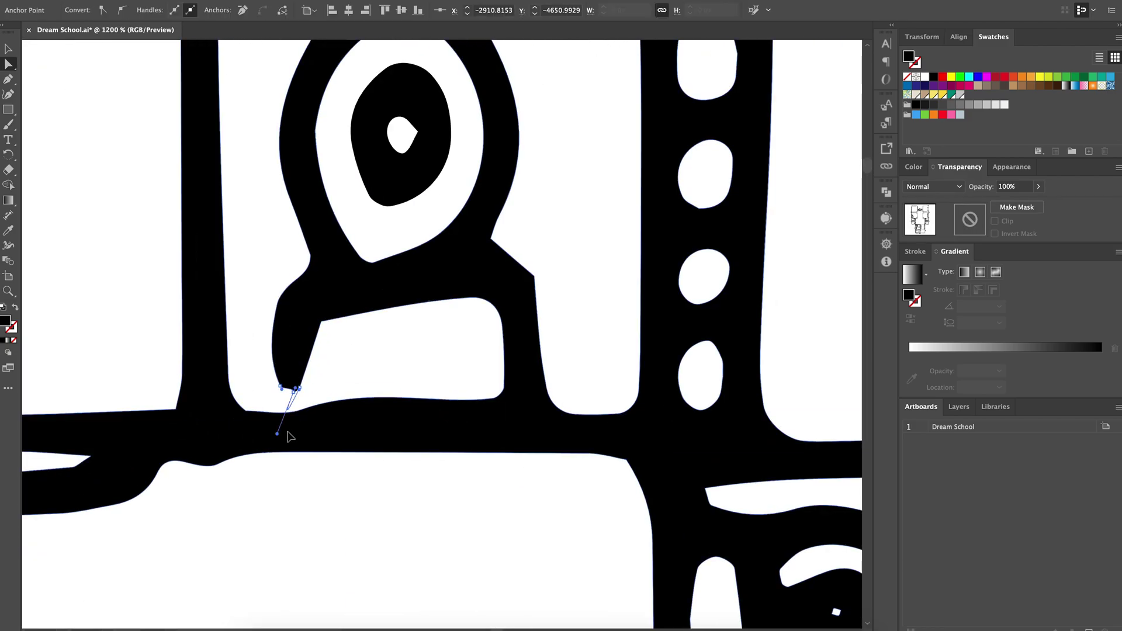
scroll(282, 395, down, 3)
scroll(333, 426, down, 3)
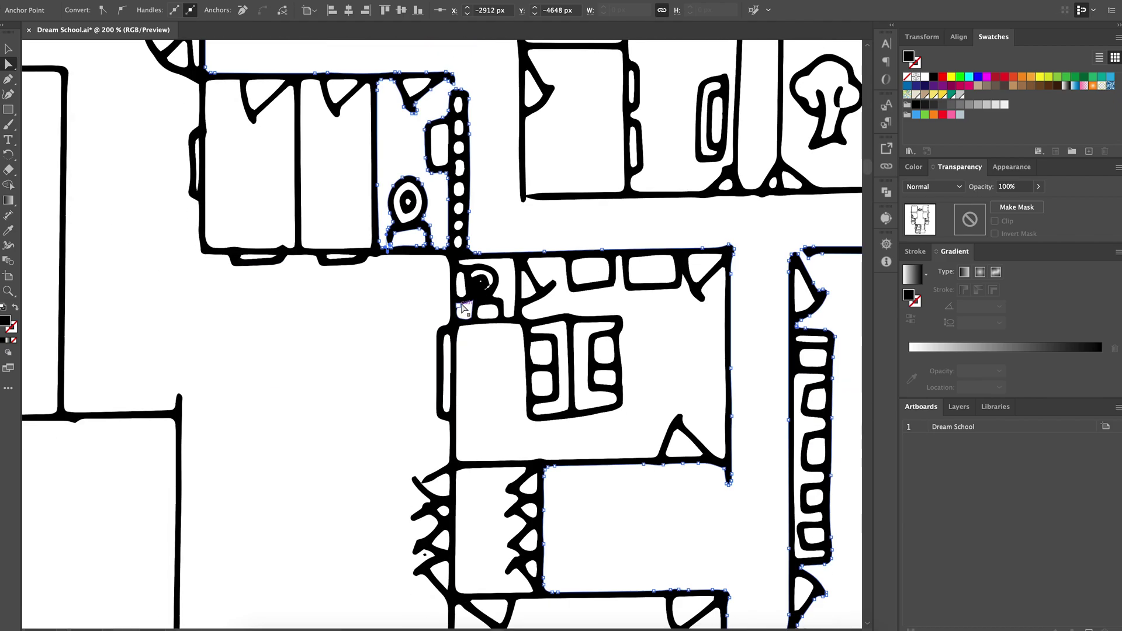
scroll(324, 501, up, 1)
scroll(388, 471, down, 2)
scroll(388, 470, up, 4)
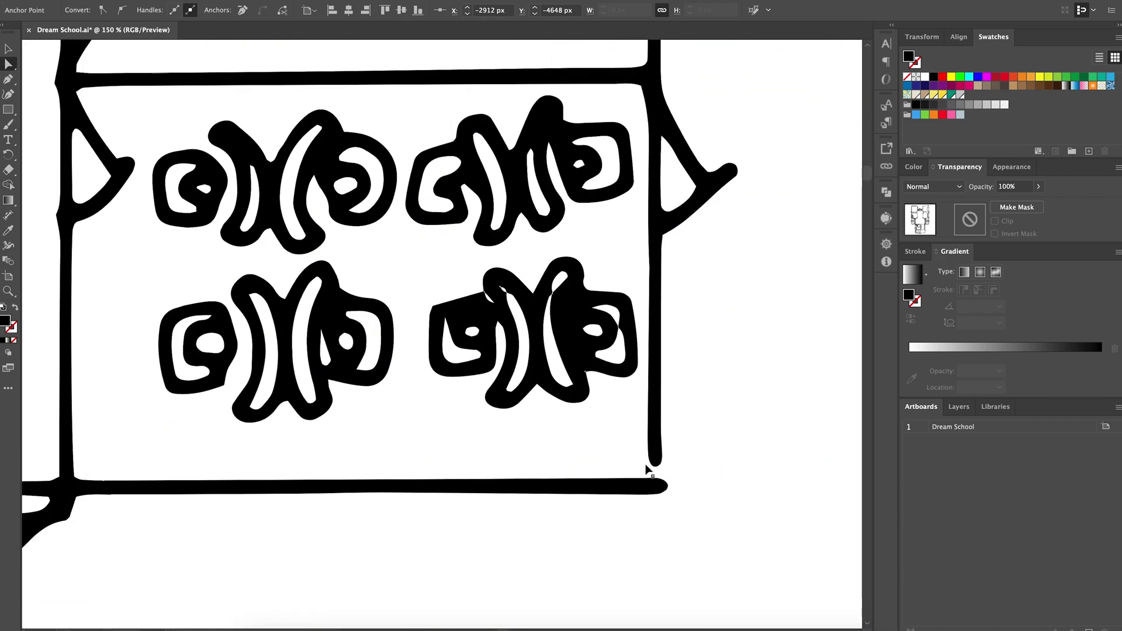
scroll(646, 466, up, 2)
Drag loose wall end points closed, then select all the artwork and ungroup it.
drag(663, 479, 663, 498)
scroll(663, 498, down, 3)
scroll(626, 446, up, 2)
scroll(589, 421, up, 1)
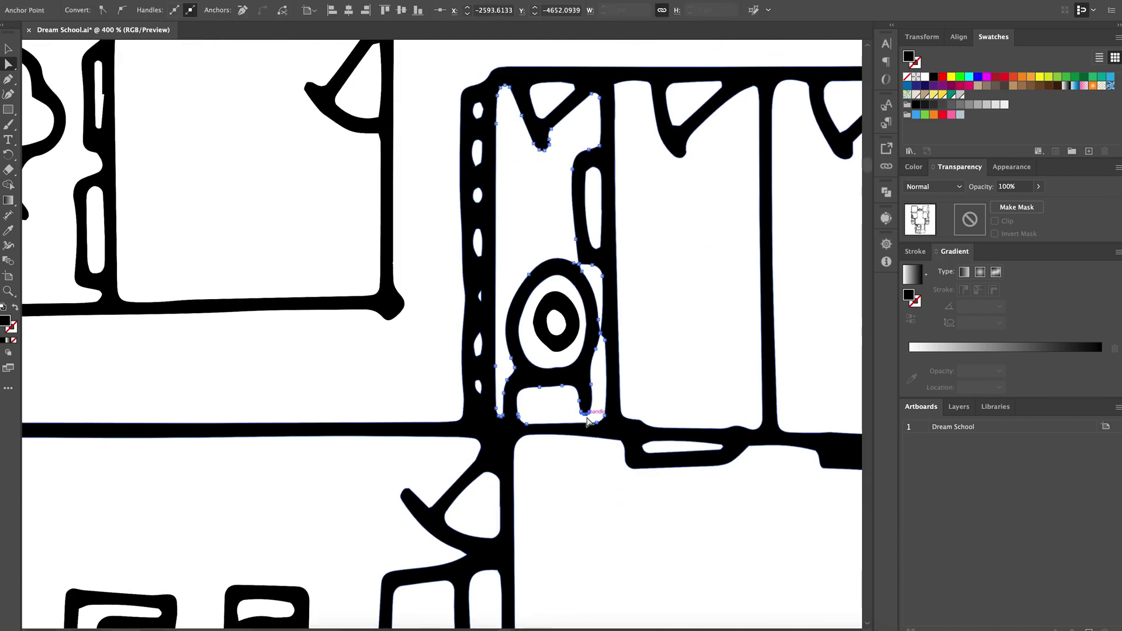
scroll(588, 419, down, 2)
scroll(652, 464, down, 1)
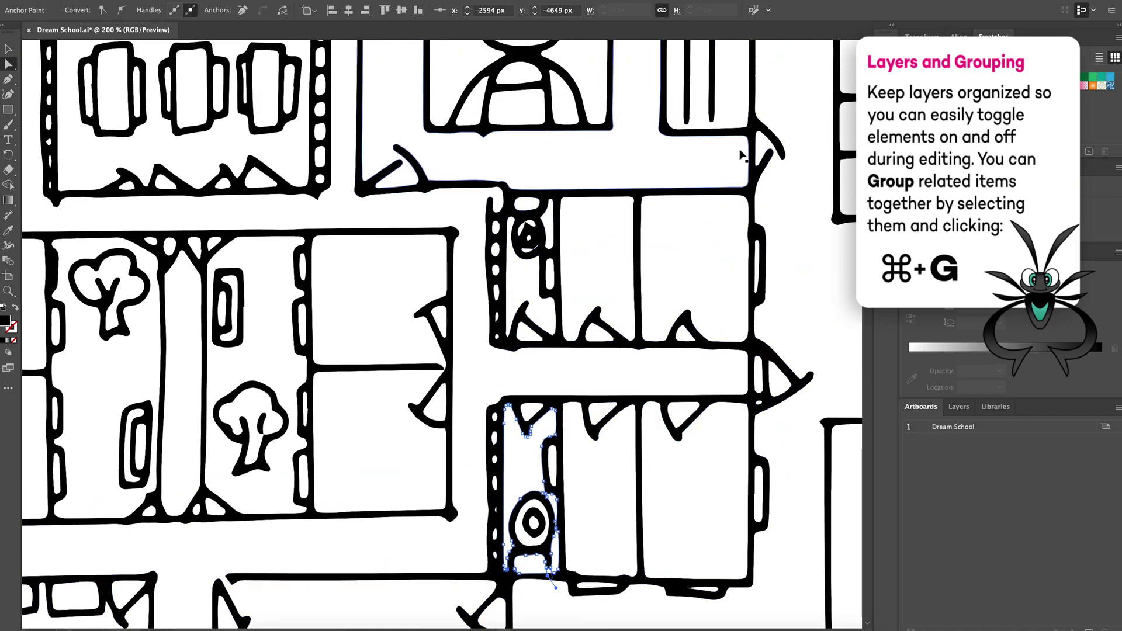
scroll(745, 155, up, 3)
click(794, 158)
scroll(798, 140, up, 1)
scroll(450, 271, down, 3)
scroll(496, 95, up, 2)
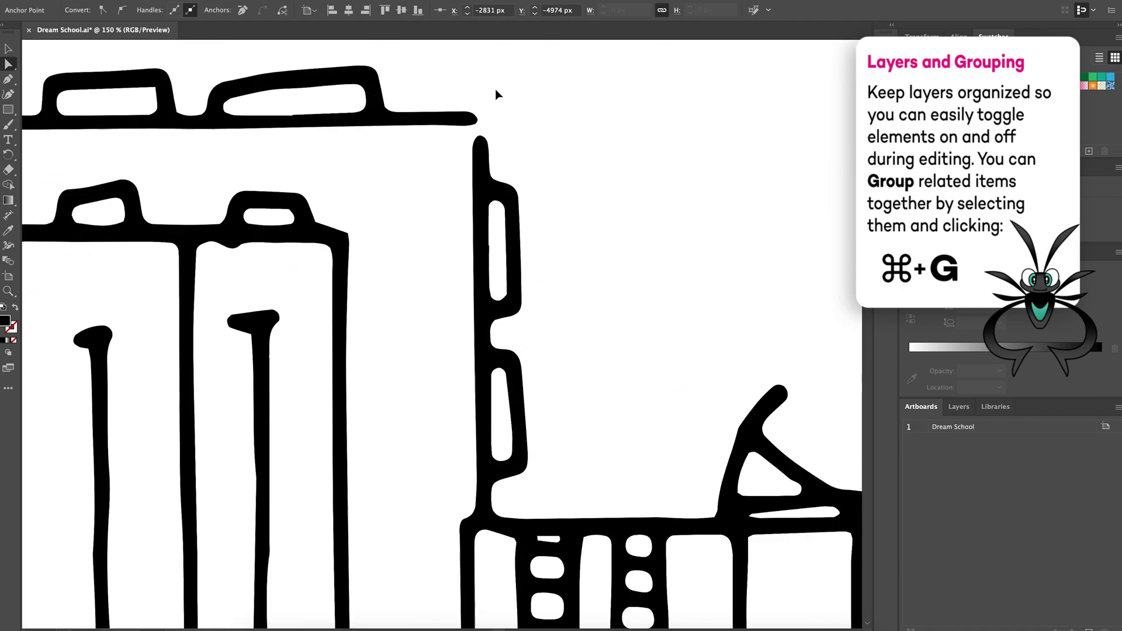
scroll(478, 149, up, 1)
click(477, 144)
scroll(471, 106, down, 2)
scroll(726, 351, up, 1)
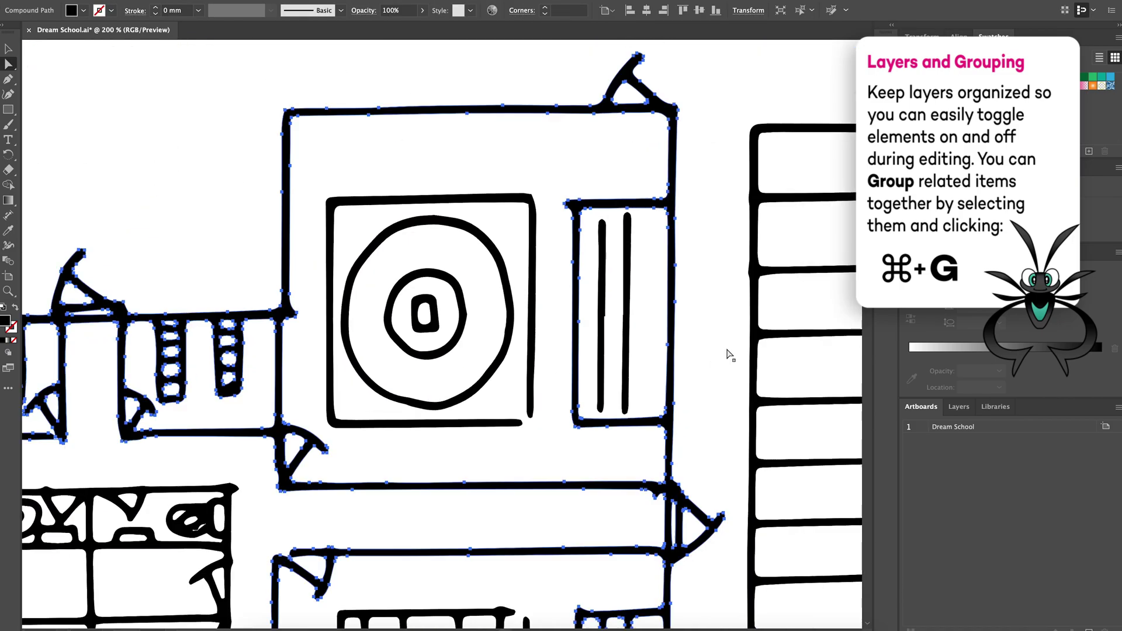
scroll(656, 431, down, 2)
scroll(462, 353, up, 2)
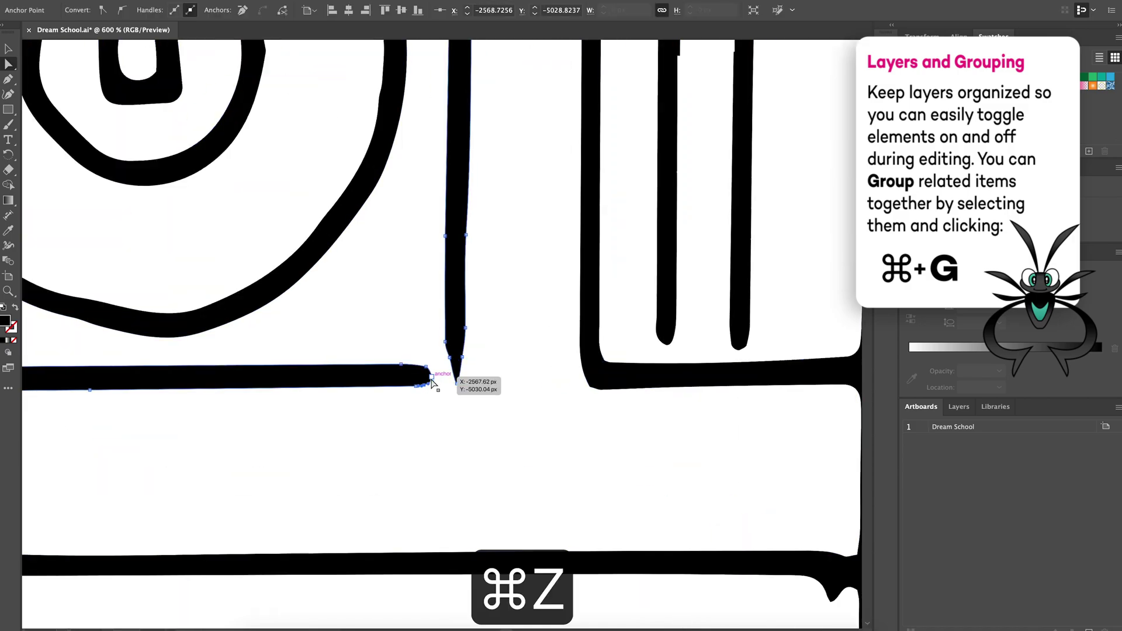
click(665, 344)
scroll(743, 371, up, 5)
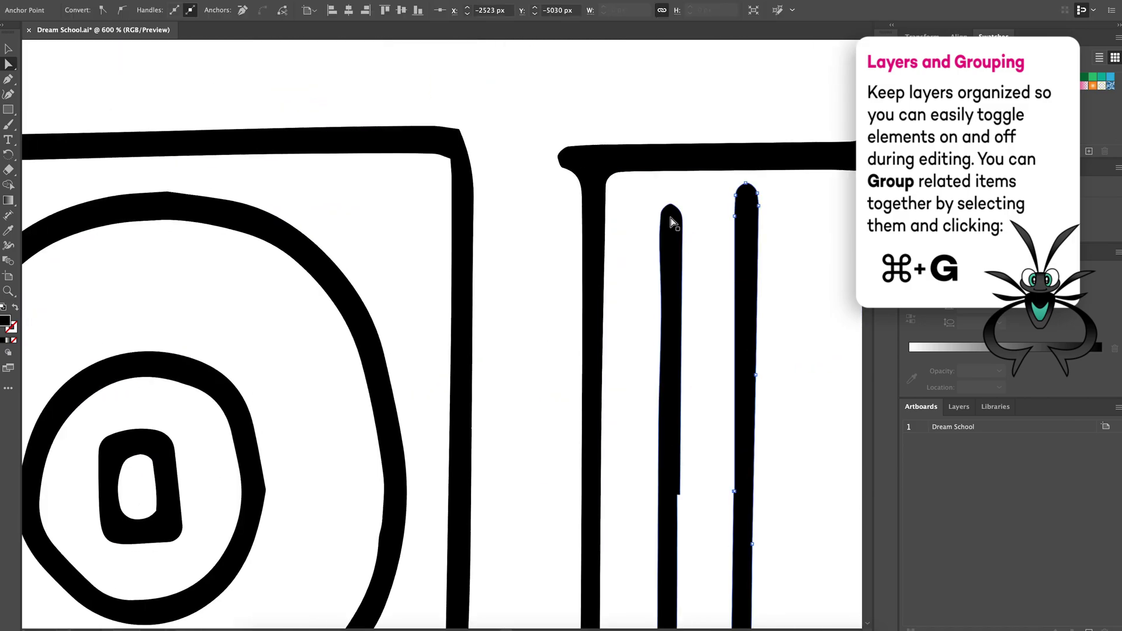
scroll(746, 211, down, 5)
scroll(707, 319, left, 2)
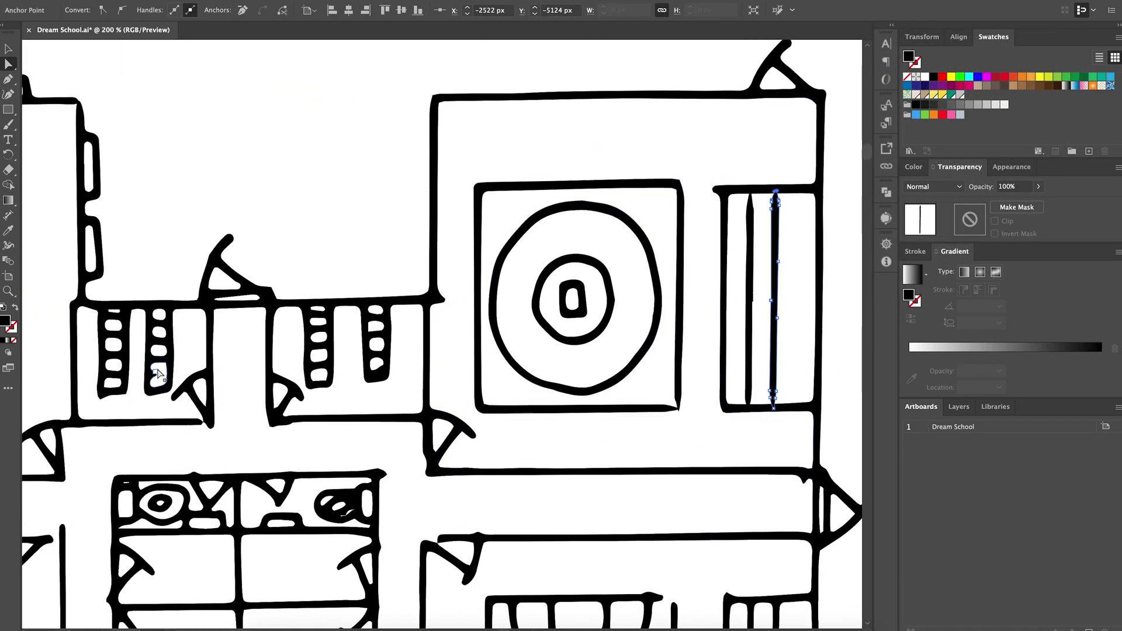
scroll(167, 371, up, 3)
key(ctrl+0)
key(ctrl+a)
key(ctrl+shift+g)
scroll(263, 272, up, 3)
scroll(263, 272, up, 3)
Fill the lower room and the small spiky room blue.
key(a)
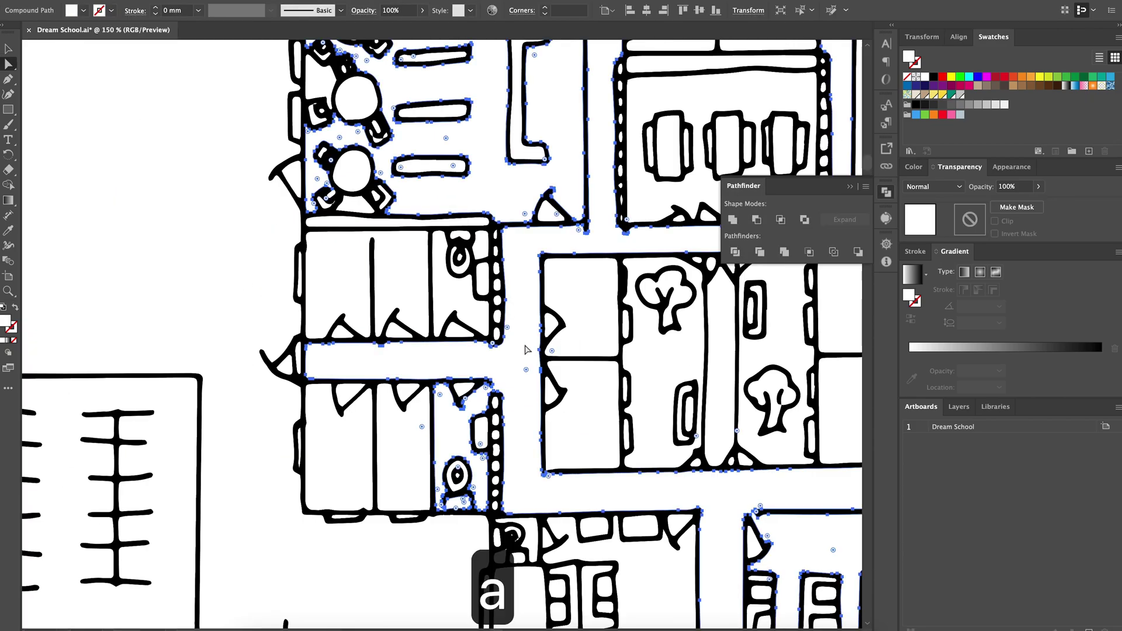
scroll(263, 272, up, 2)
key(ctrl+z)
key(ctrl+z)
scroll(755, 260, down, 5)
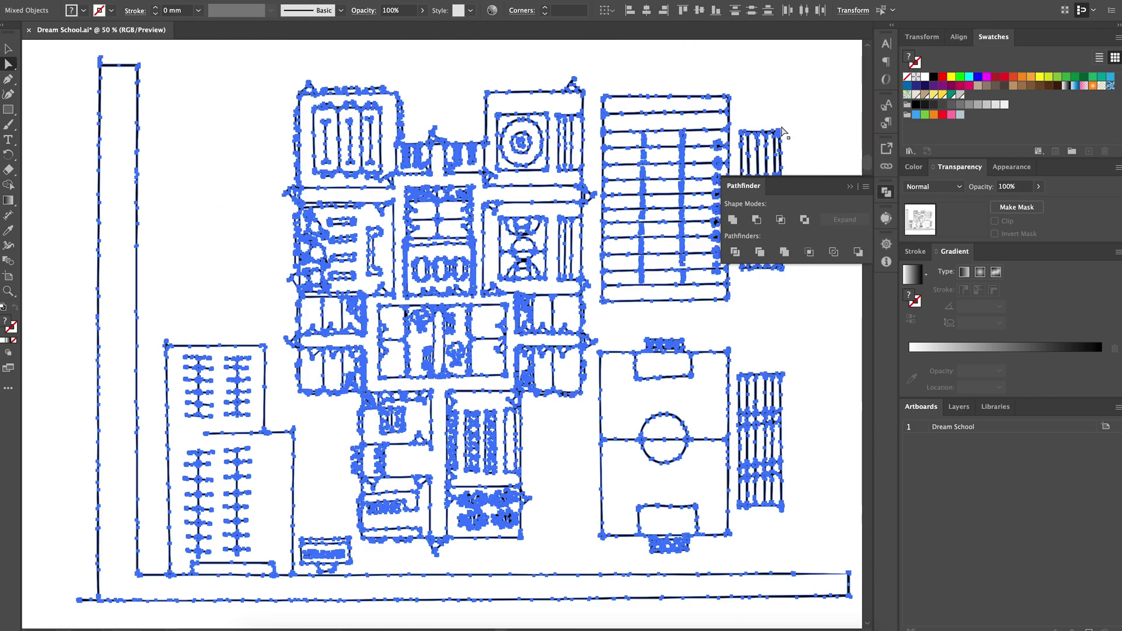
key(ctrl+shift+g)
key(ctrl+shift+g)
scroll(477, 343, up, 3)
key(a)
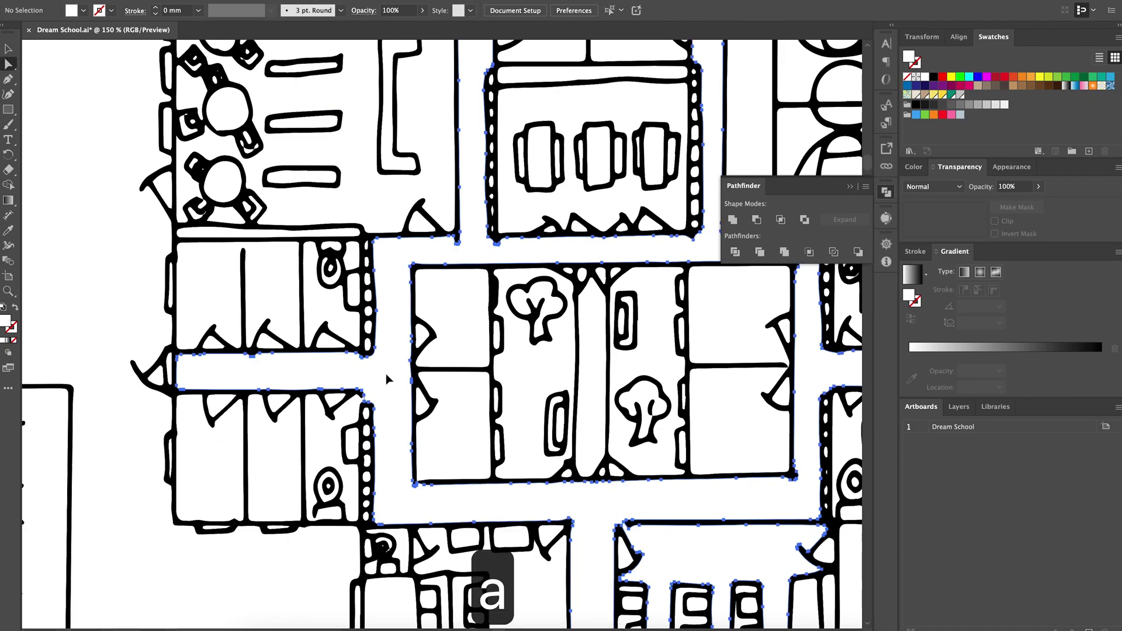
scroll(478, 343, down, 3)
click(478, 342)
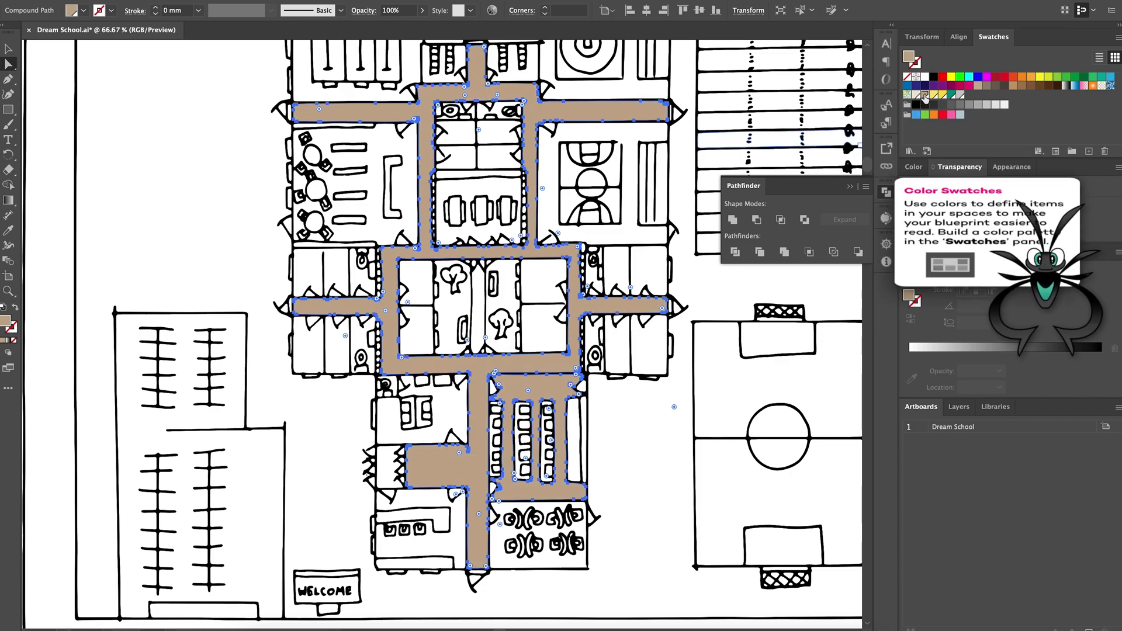
scroll(370, 441, up, 3)
click(370, 441)
scroll(370, 440, down, 1)
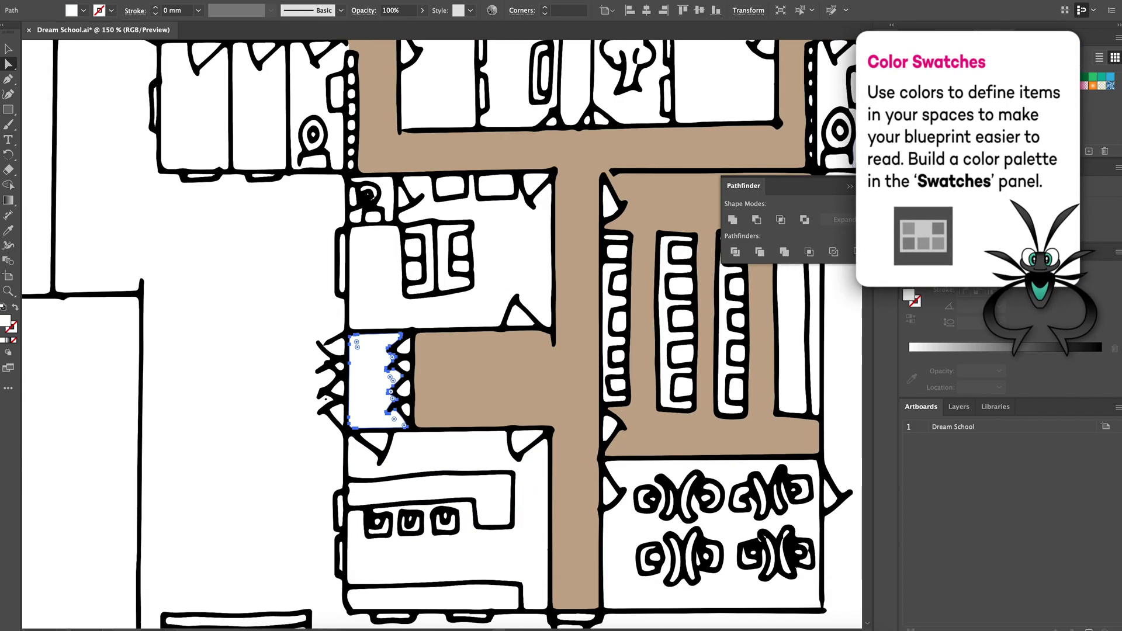
scroll(563, 306, down, 2)
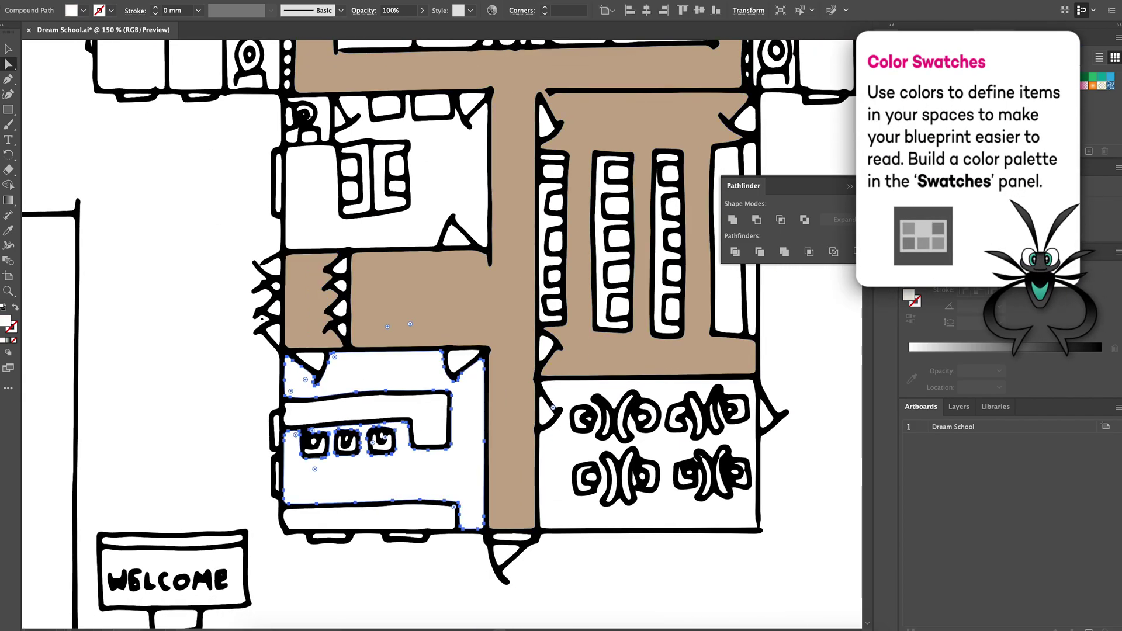
click(1095, 84)
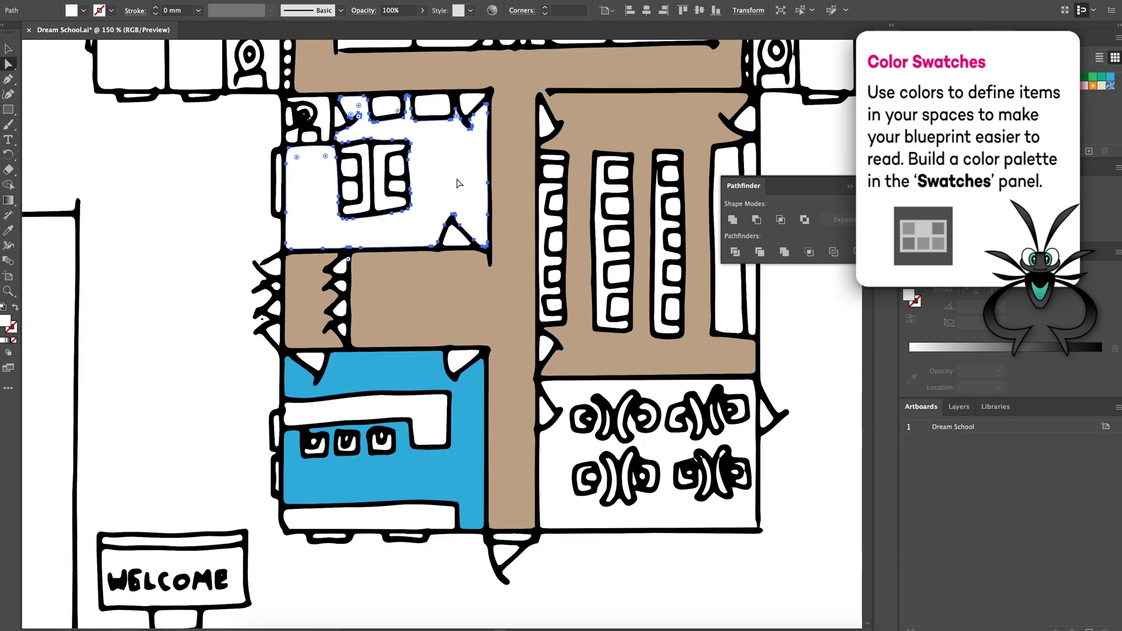
key(comma)
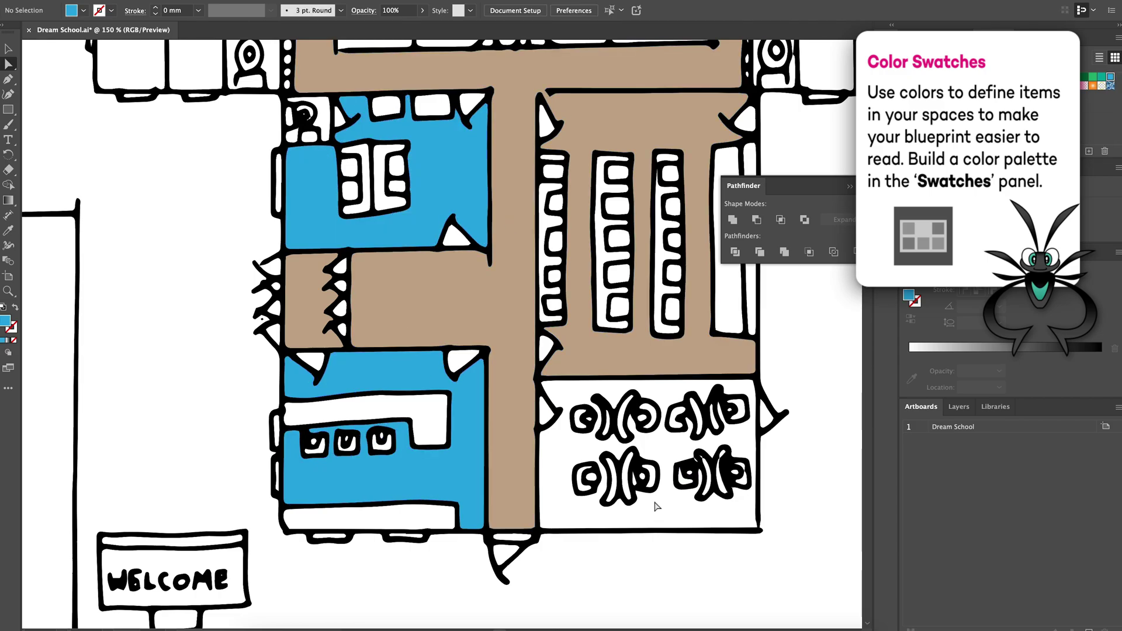
Colour the door triangles along the corridor yellow.
click(545, 346)
shift+click(545, 408)
scroll(506, 516, down, 1)
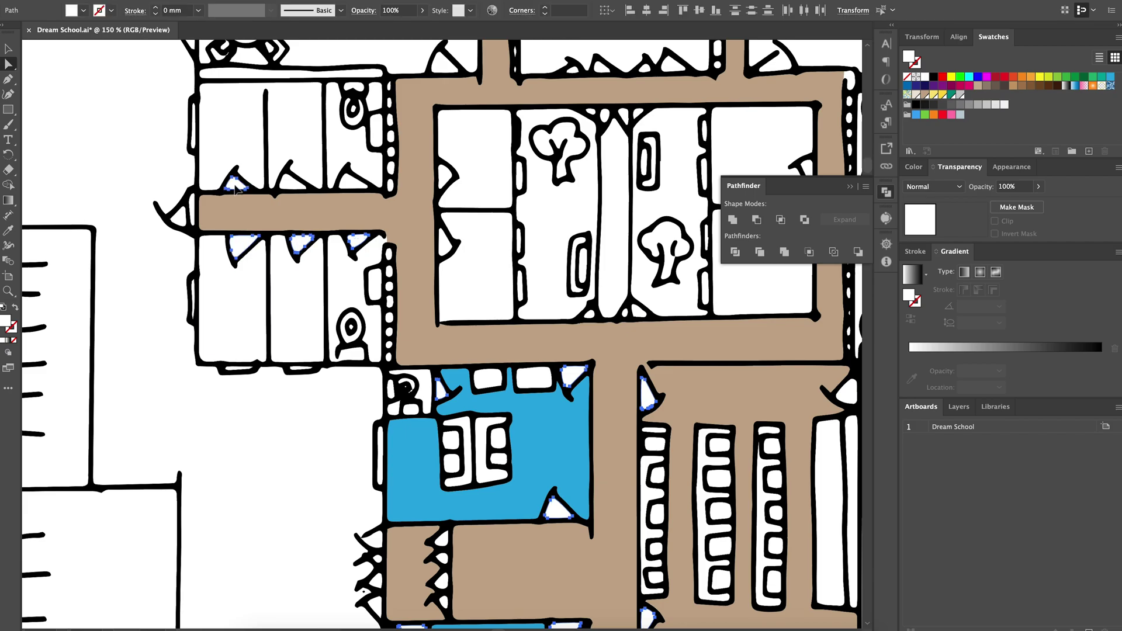
scroll(235, 186, up, 1)
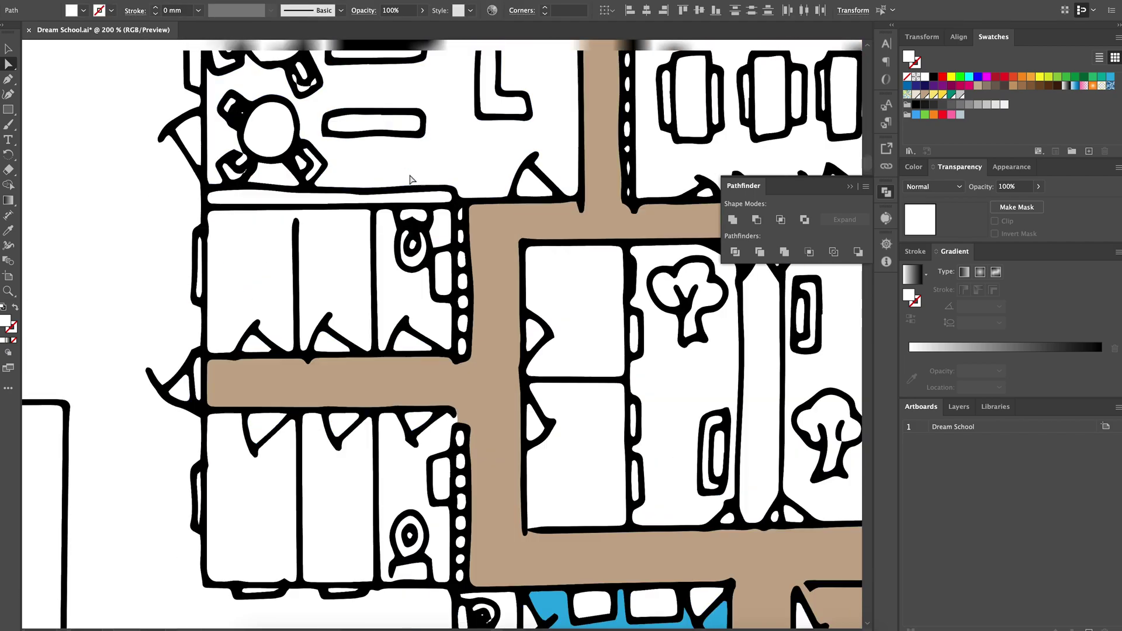
scroll(245, 211, up, 3)
scroll(263, 246, up, 3)
scroll(293, 297, up, 4)
scroll(292, 296, up, 3)
scroll(292, 296, right, 3)
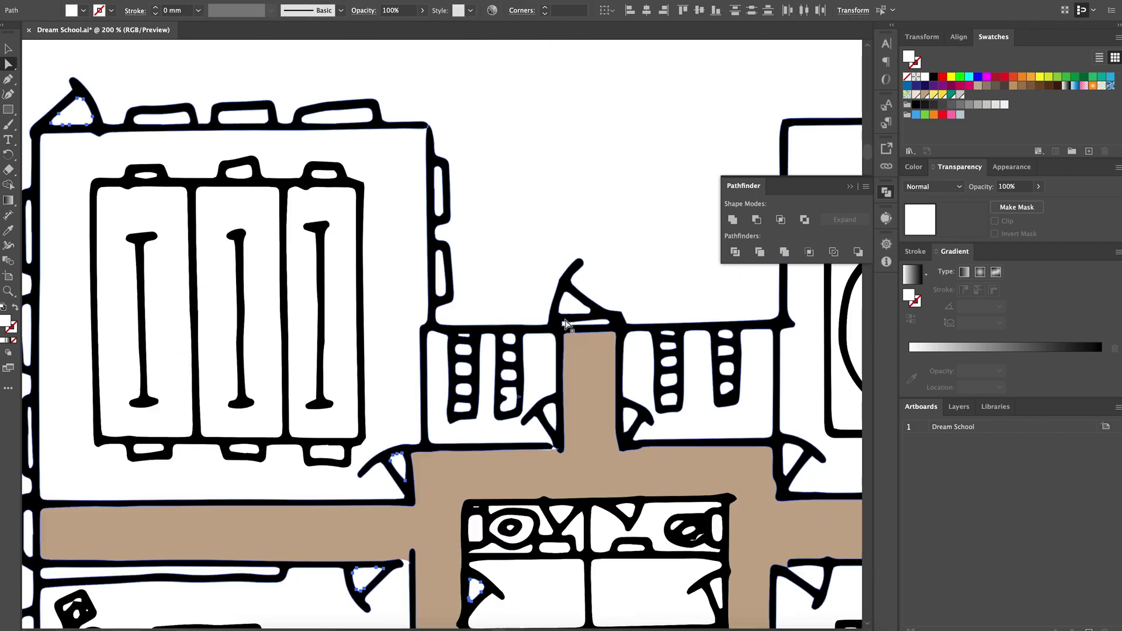
scroll(350, 395, right, 4)
scroll(395, 438, right, 3)
scroll(430, 486, down, 4)
scroll(430, 488, down, 3)
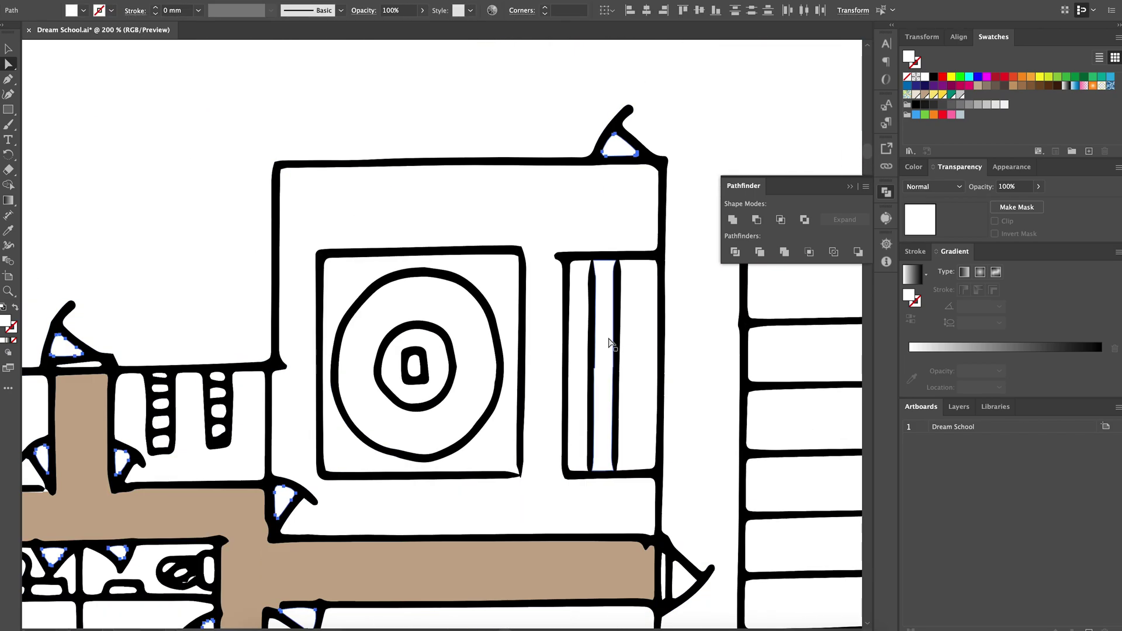
scroll(430, 487, down, 3)
scroll(264, 498, up, 2)
scroll(263, 497, down, 3)
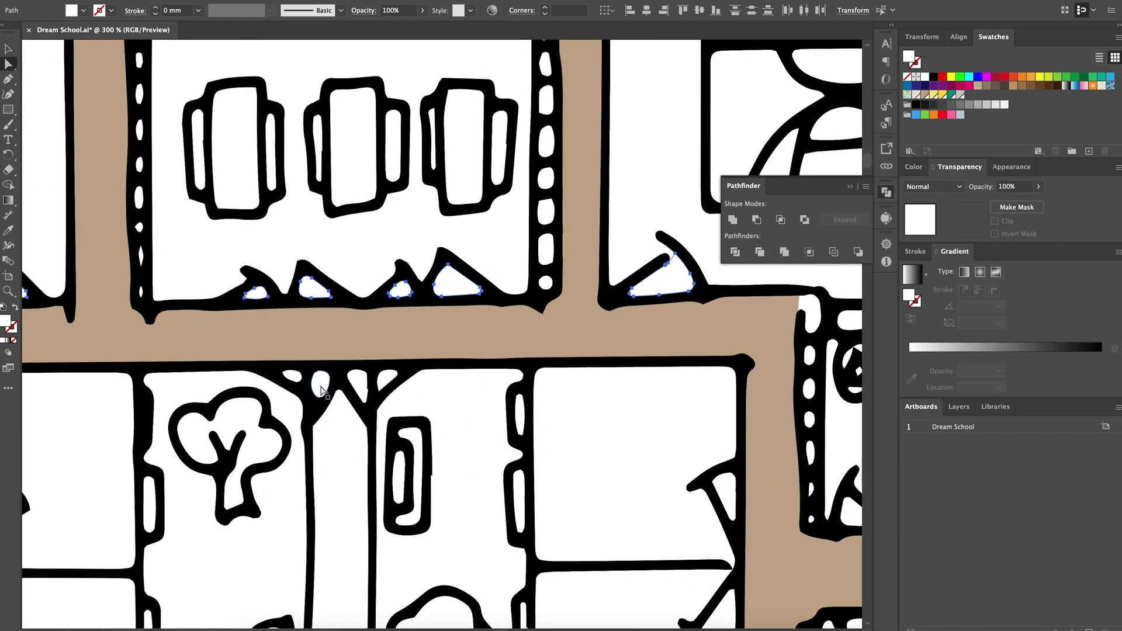
shift+click(358, 383)
scroll(706, 425, down, 3)
scroll(690, 427, down, 1)
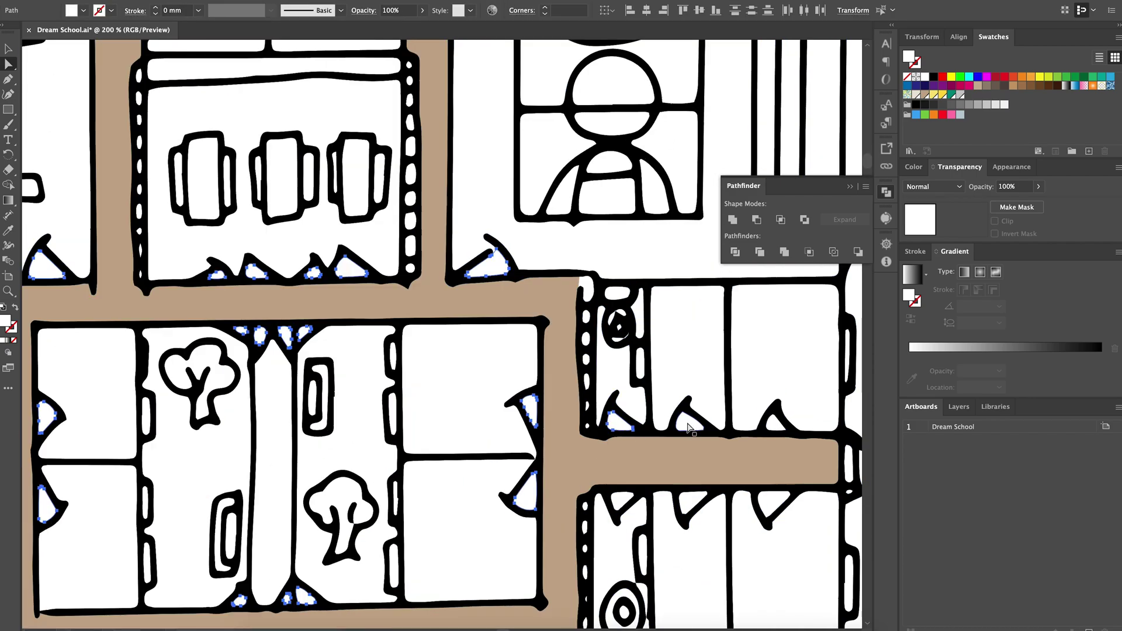
scroll(771, 502, up, 3)
scroll(772, 502, down, 5)
scroll(772, 502, down, 1)
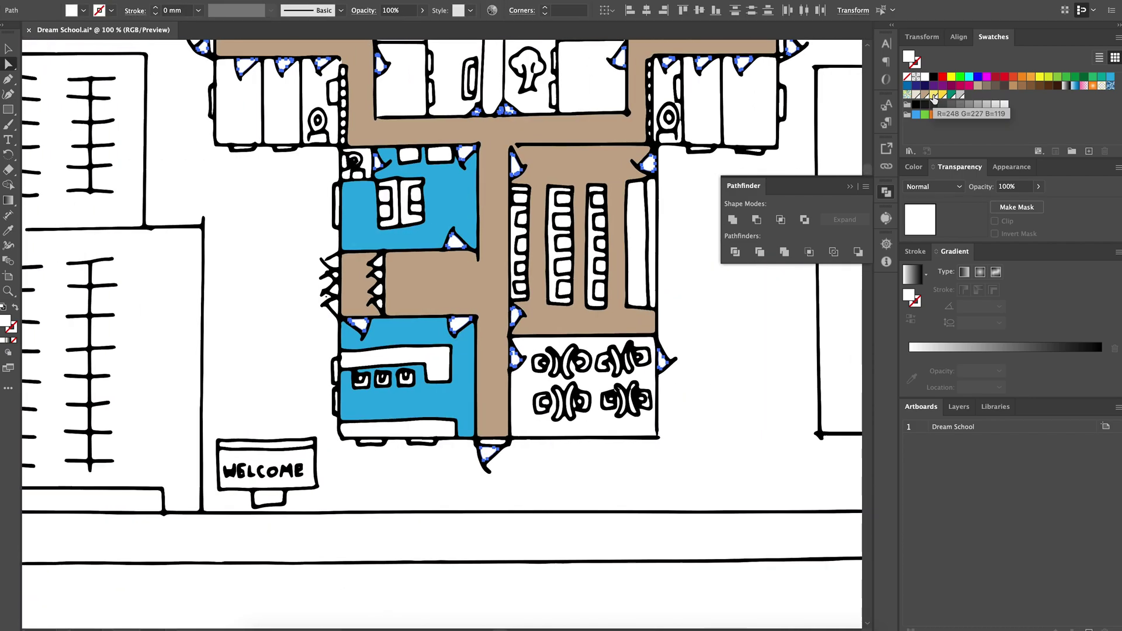
scroll(759, 422, up, 2)
scroll(526, 395, down, 1)
click(271, 236)
scroll(272, 237, up, 1)
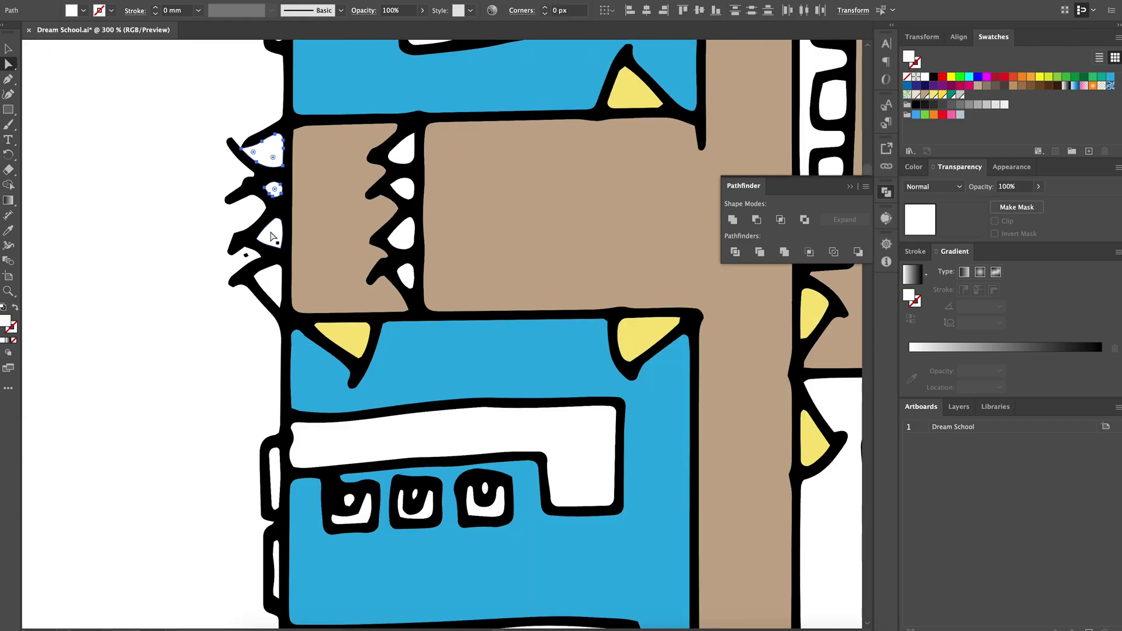
scroll(621, 582, down, 2)
scroll(564, 251, up, 1)
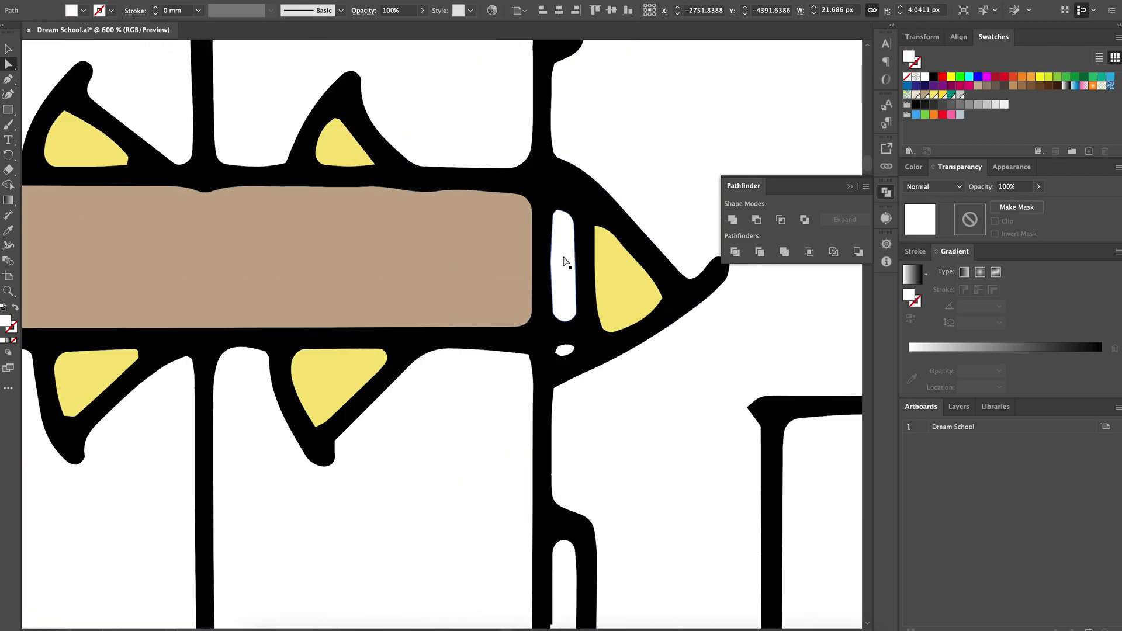
scroll(549, 226, up, 1)
scroll(549, 226, down, 3)
scroll(549, 227, left, 3)
scroll(549, 227, down, 3)
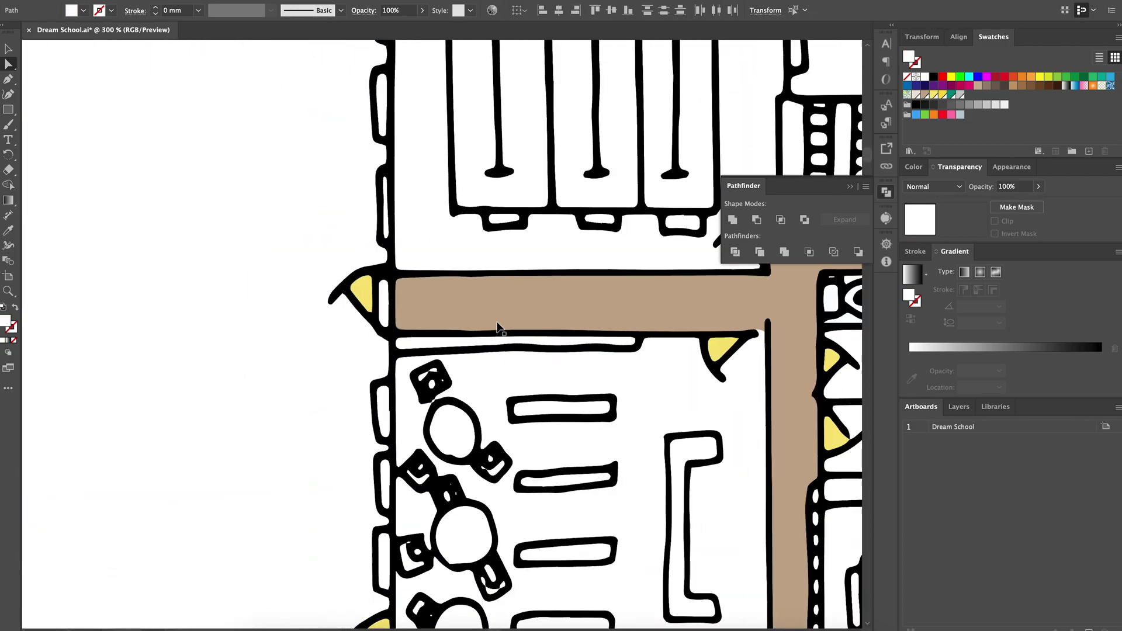
scroll(550, 226, up, 1)
Colour several west-wing rooms grey.
key(ctrl+shift+g)
scroll(438, 352, down, 2)
scroll(145, 284, down, 1)
key(a)
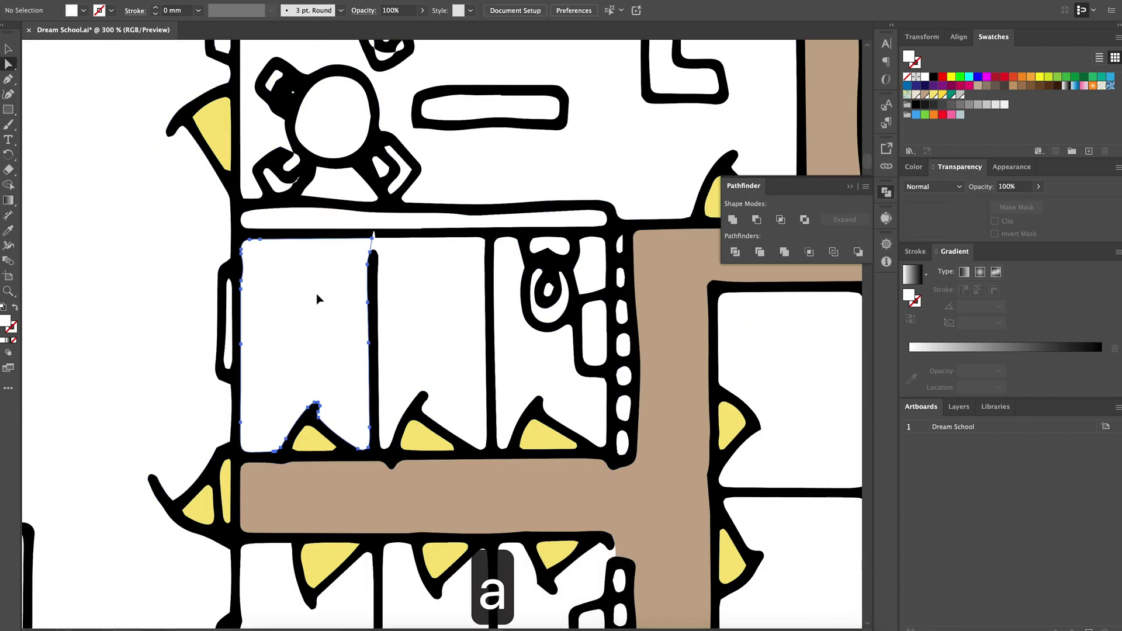
click(325, 298)
scroll(416, 296, right, 2)
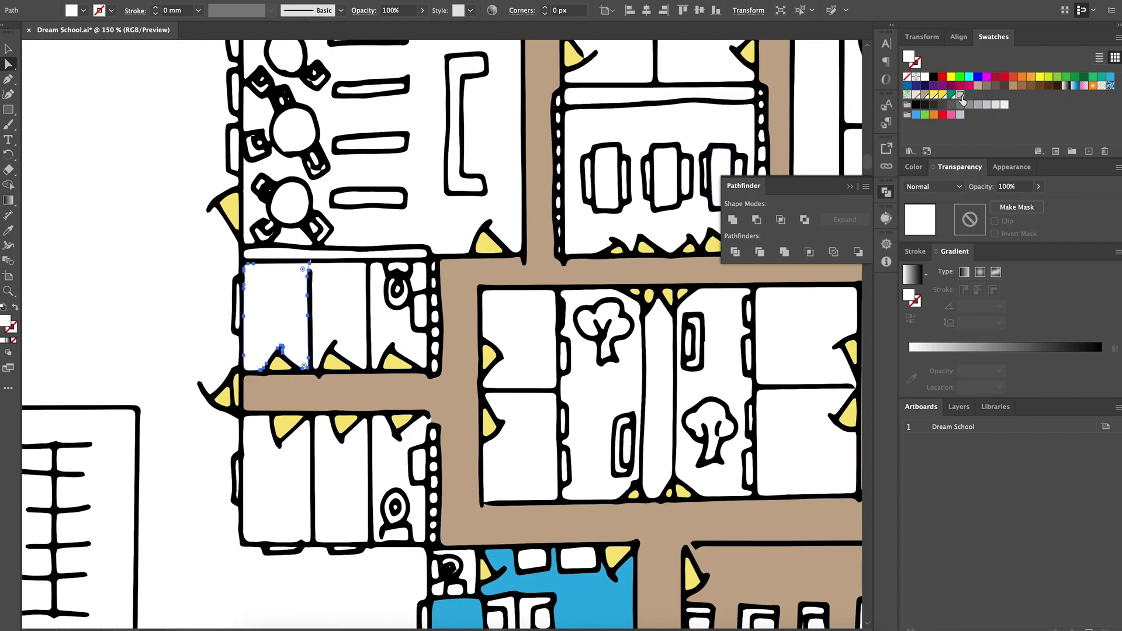
scroll(289, 487, right, 9)
click(536, 312)
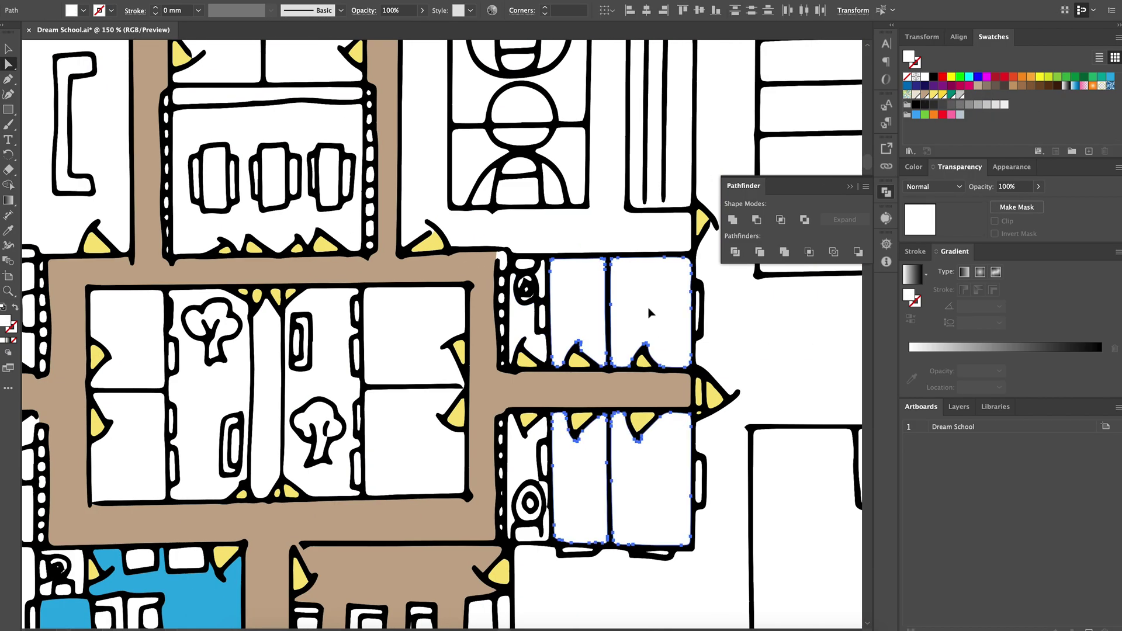
scroll(278, 245, up, 5)
scroll(418, 213, down, 1)
scroll(416, 226, down, 5)
scroll(415, 226, left, 3)
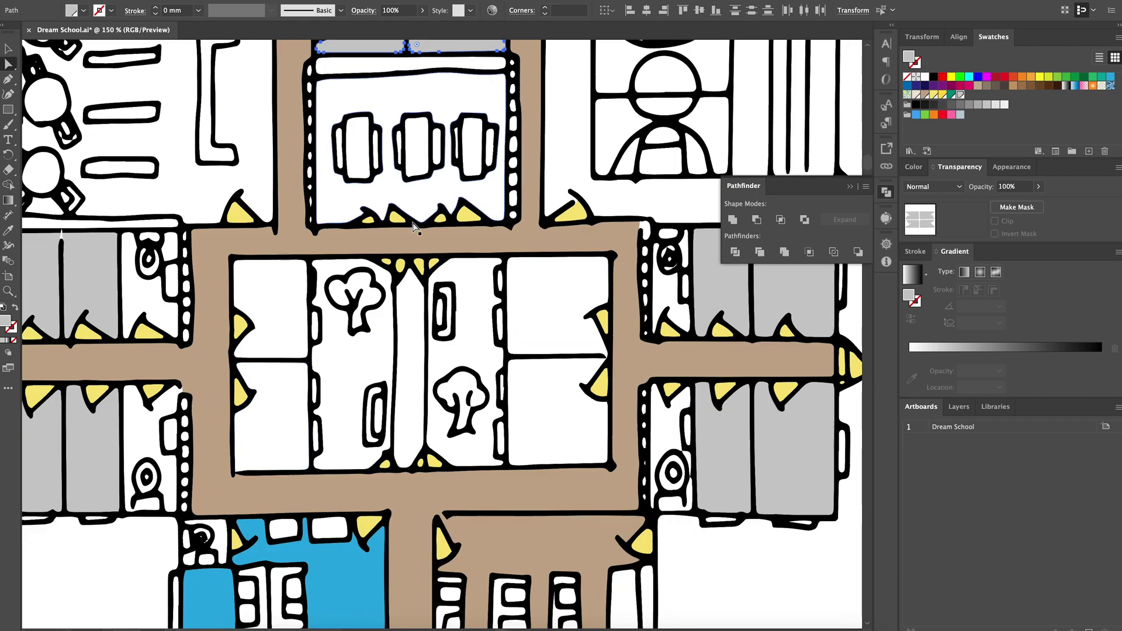
scroll(553, 335, down, 1)
Fill the tree garden green and its centre strip grey.
click(462, 334)
click(1093, 80)
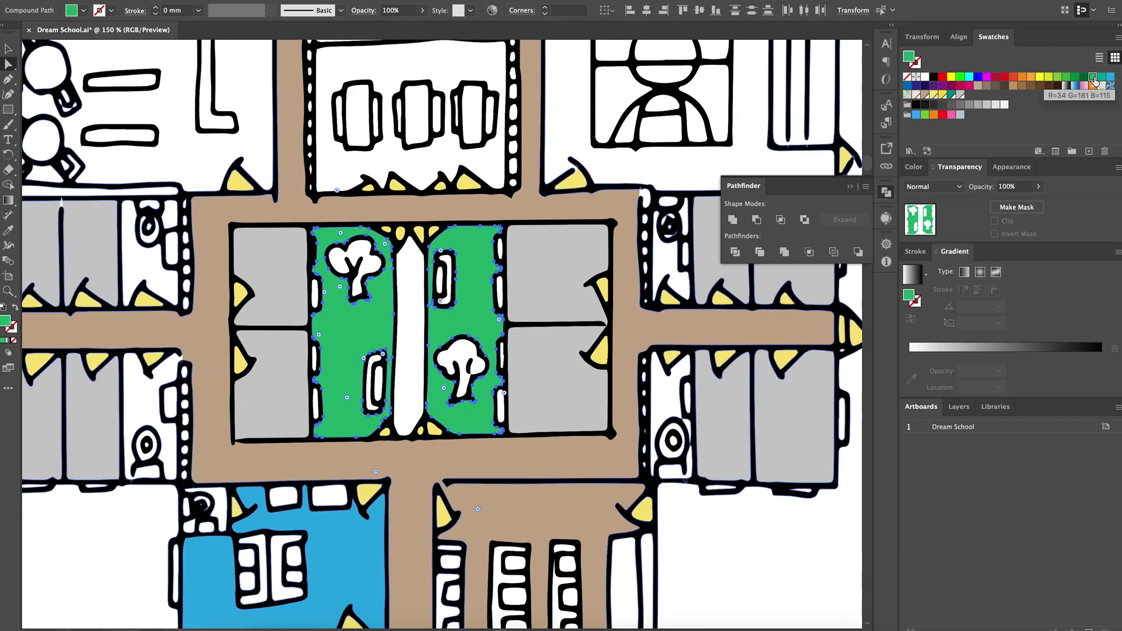
scroll(344, 396, up, 1)
click(430, 338)
click(1005, 103)
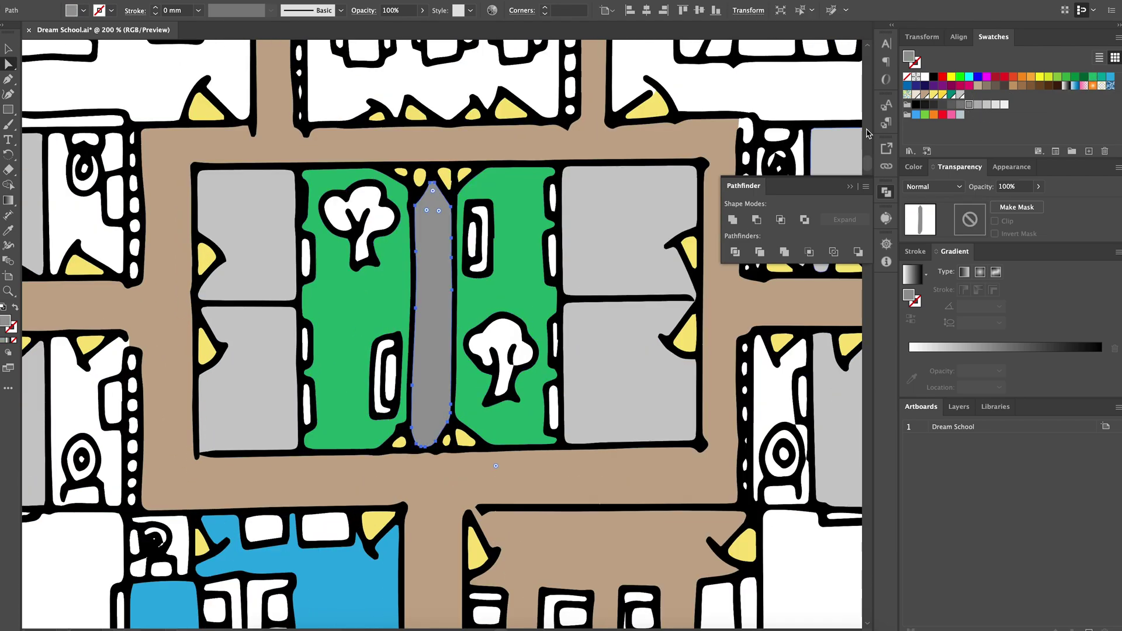
scroll(367, 233, up, 2)
key(m)
scroll(342, 232, up, 1)
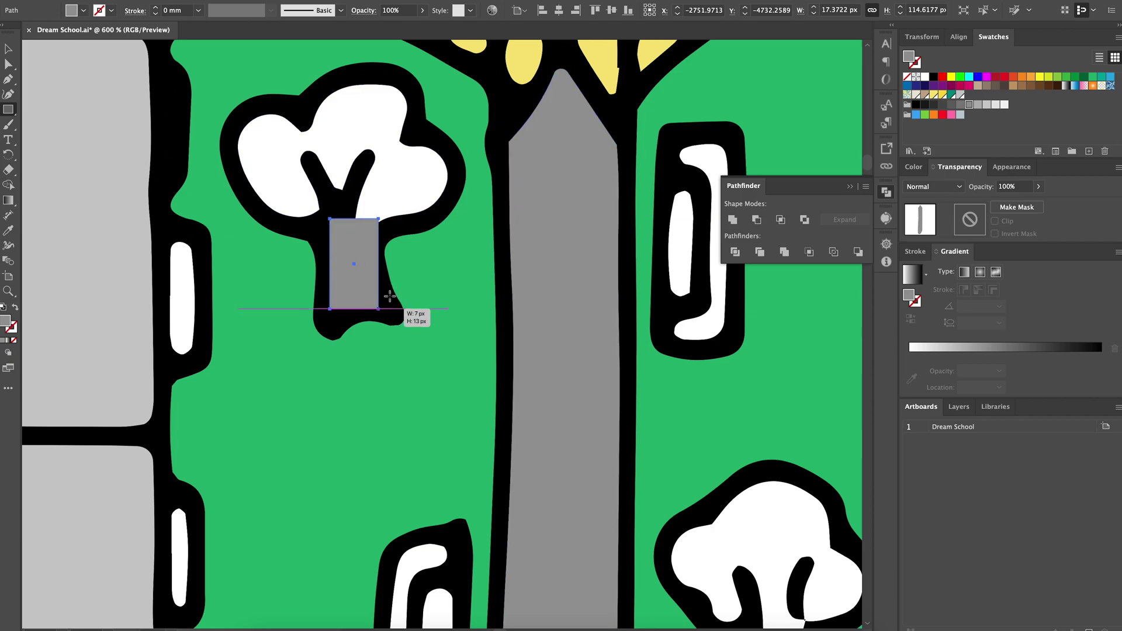
Draw a brown trunk rectangle under the upper tree and add branch anchor points.
drag(388, 297, 379, 309)
key(=)
click(378, 220)
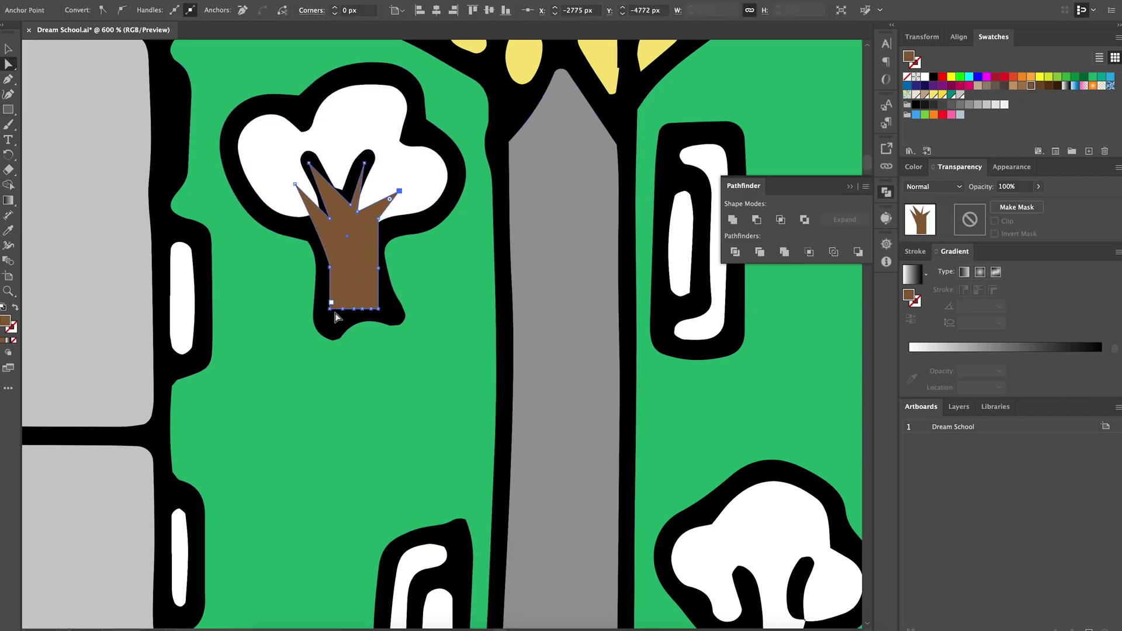
Copy the trunk onto the lower-right tree and reshape its branch.
key(v)
drag(379, 316, 659, 380)
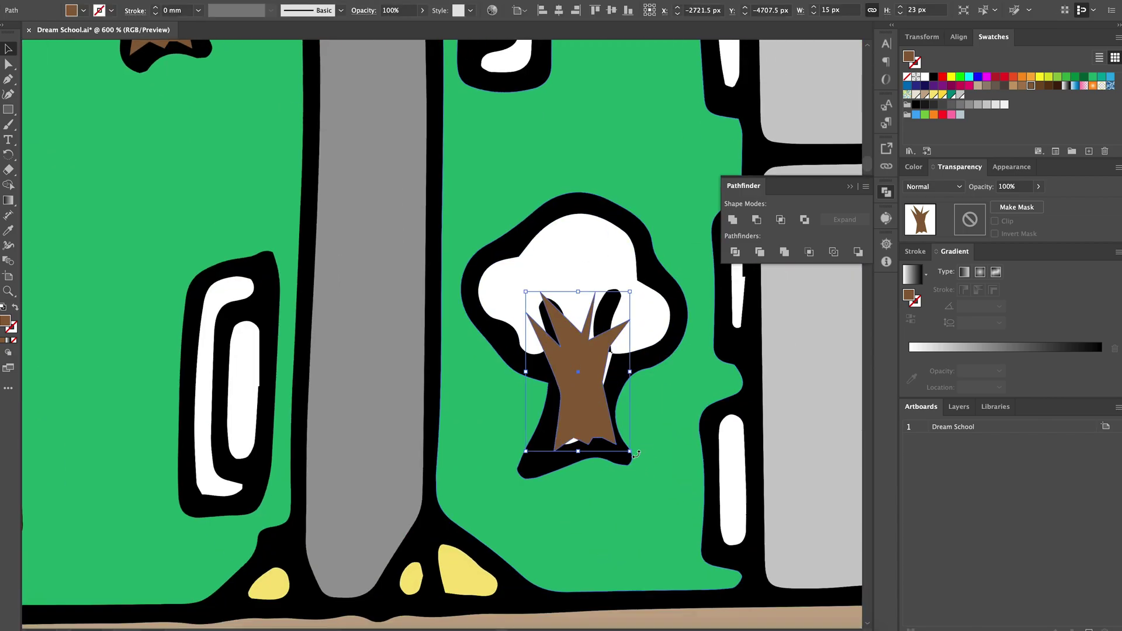
key(a)
scroll(660, 380, up, 1)
drag(563, 338, 565, 345)
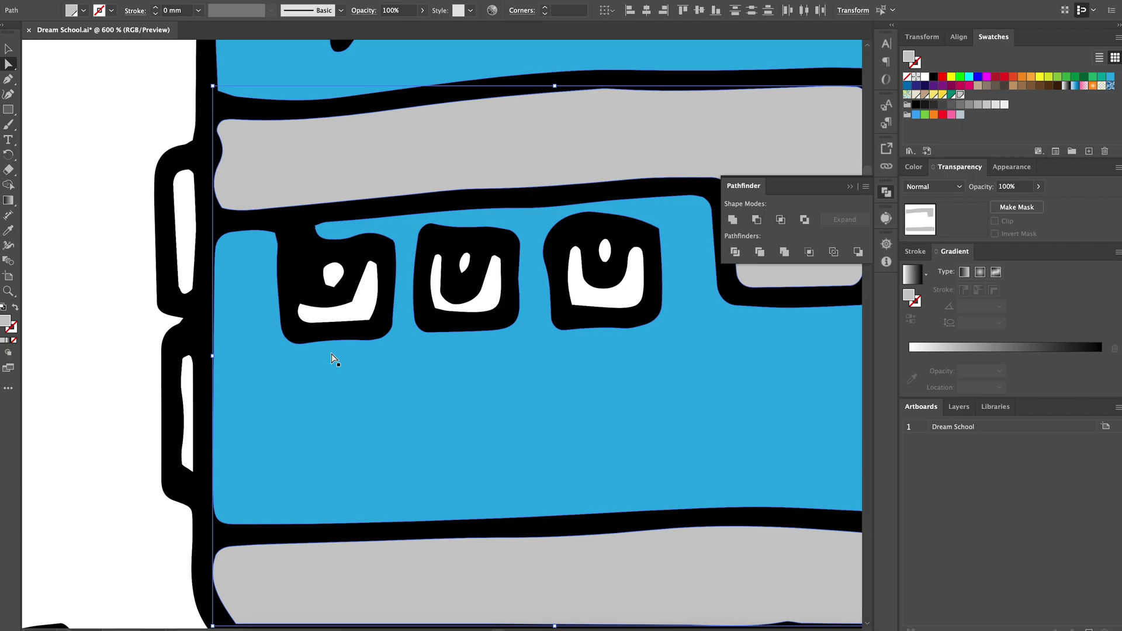
Draw a purple U-shaped seat in the first square with a 0.5 mm outline.
click(9, 109)
drag(293, 254, 301, 272)
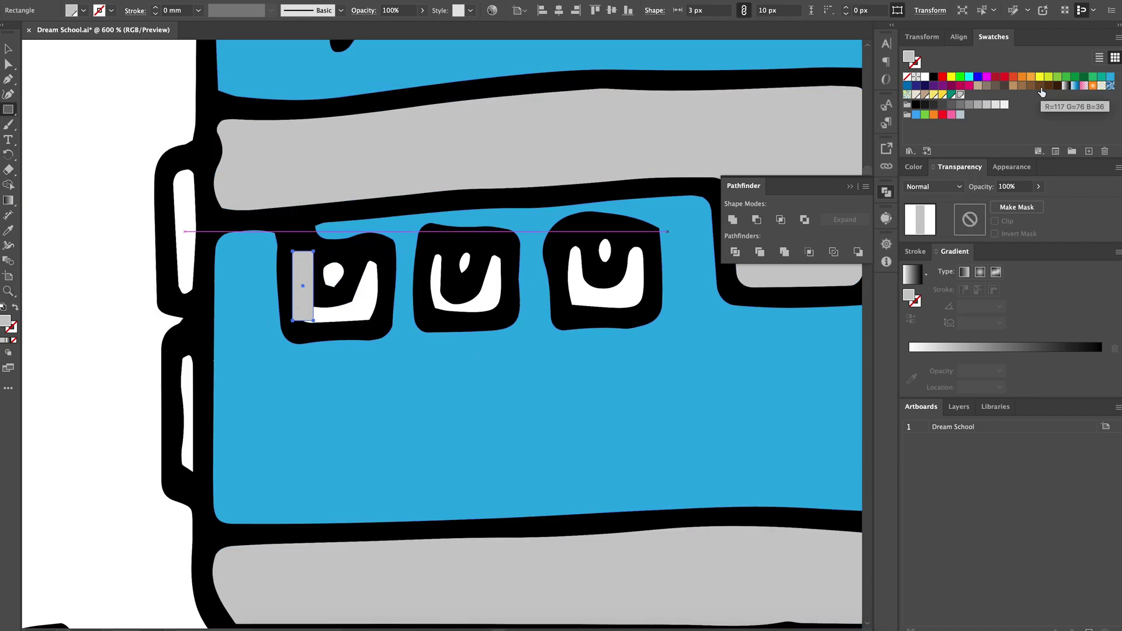
key(ctrl+plus)
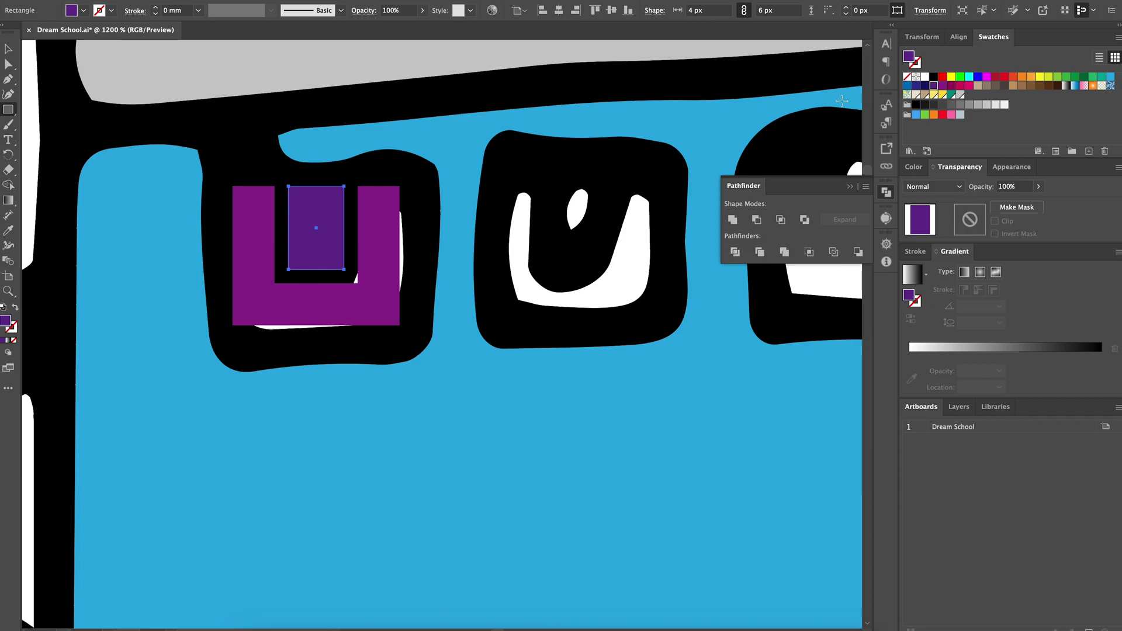
key(v)
click(377, 226)
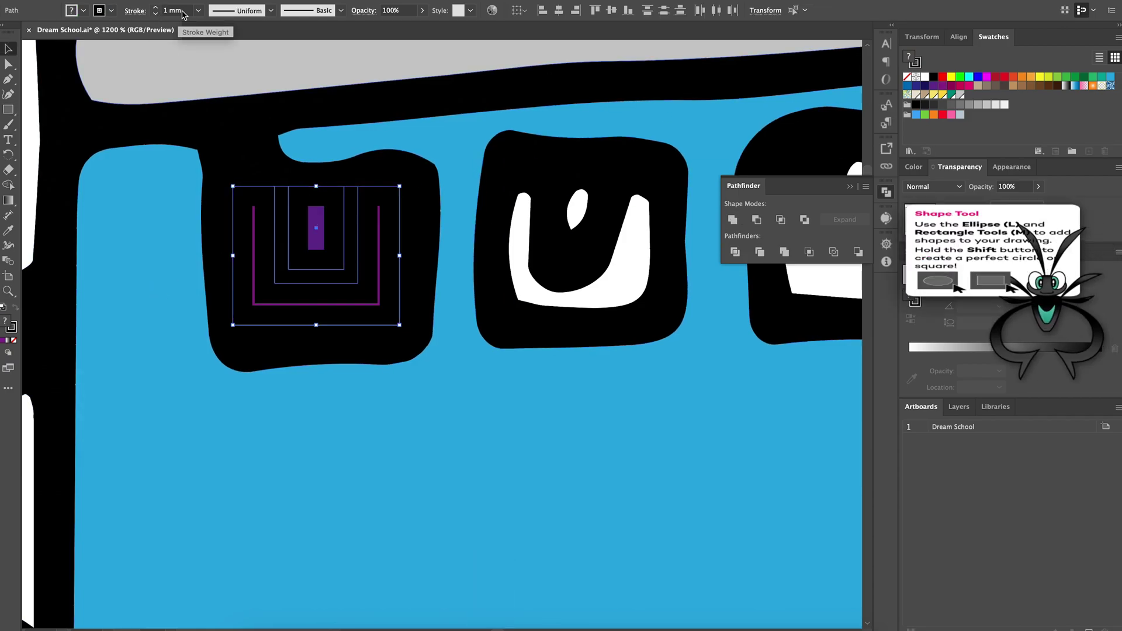
text(.5)
key(Return)
Group the seat pieces and place copies in the second and third squares.
key(ctrl+minus)
key(ctrl+minus)
key(ctrl+minus)
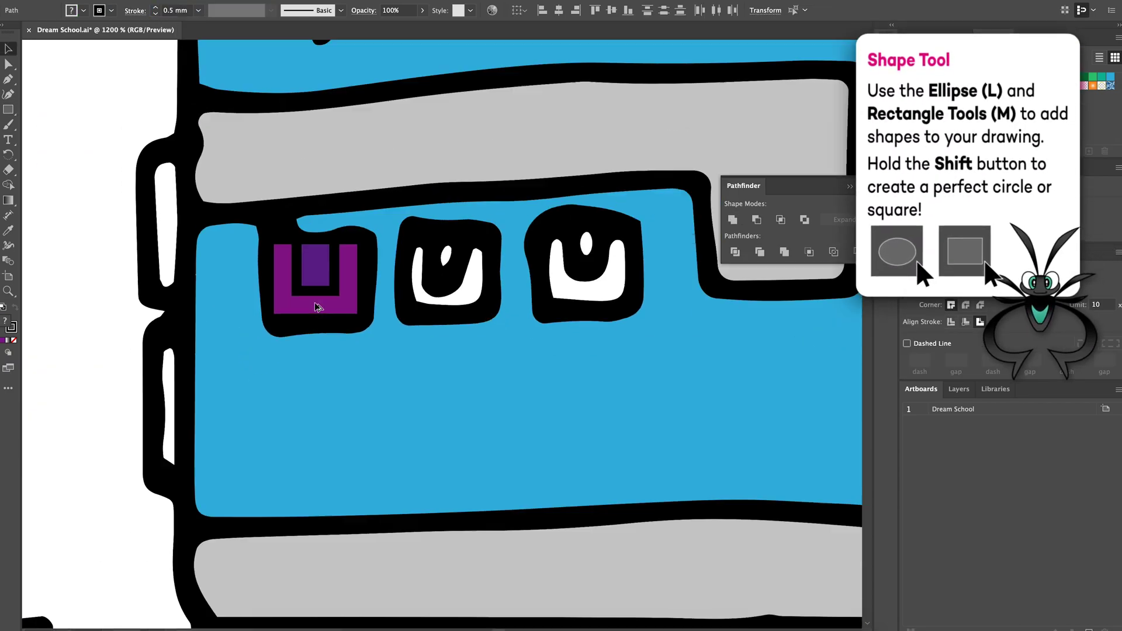
shift+click(347, 300)
key(ctrl+g)
drag(395, 302, 401, 302)
drag(402, 303, 470, 303)
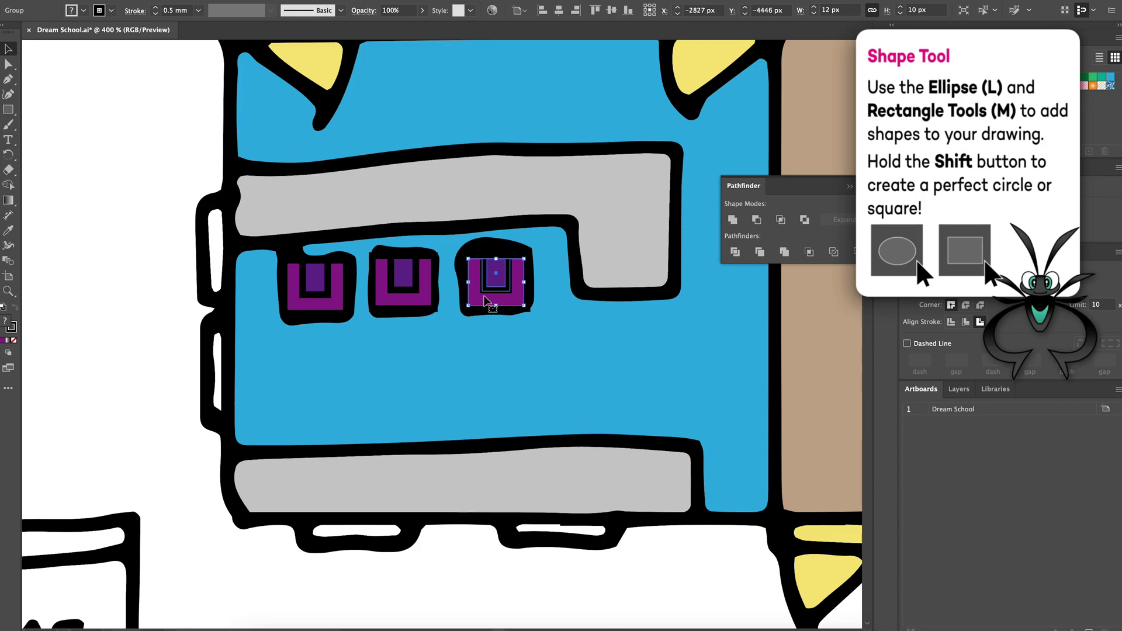
scroll(569, 326, down, 3)
key(a)
Fill the wall window slits light blue with 0.5 mm outlines.
click(268, 272)
scroll(270, 378, up, 3)
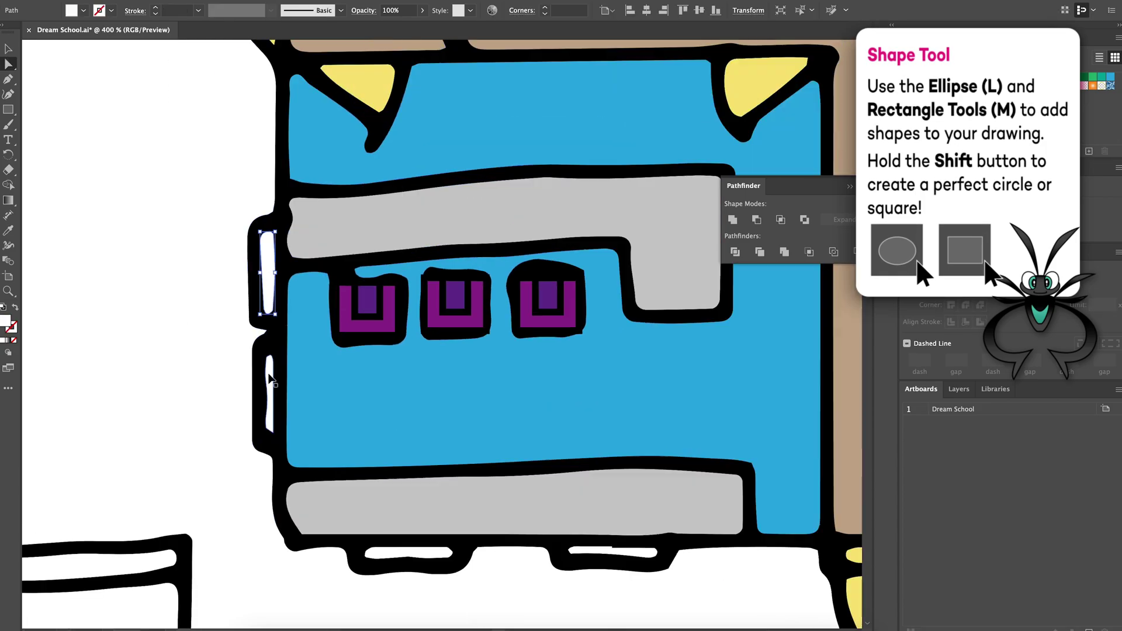
scroll(270, 379, down, 3)
scroll(263, 350, down, 5)
scroll(603, 364, down, 3)
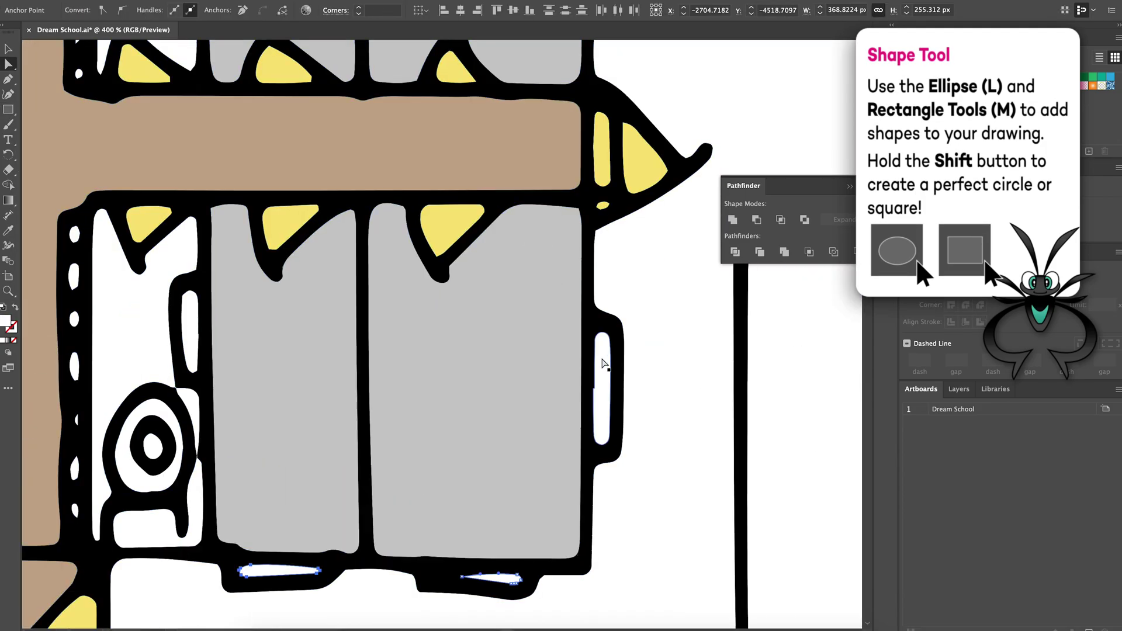
scroll(602, 364, up, 3)
scroll(601, 255, down, 5)
scroll(602, 256, up, 3)
scroll(244, 192, down, 3)
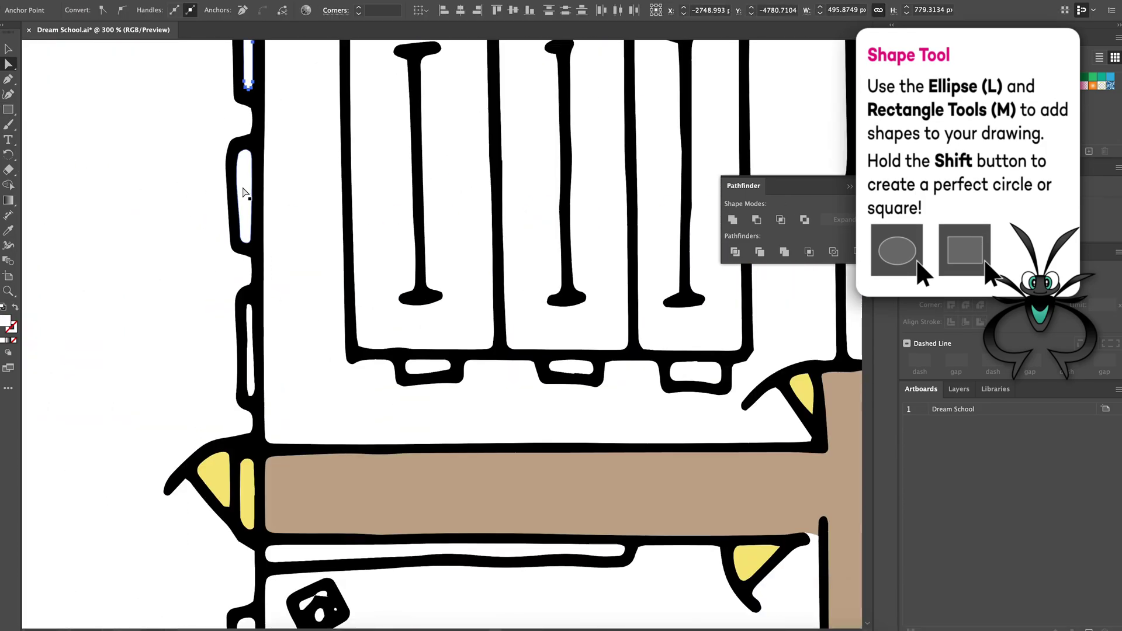
scroll(244, 191, down, 3)
scroll(293, 383, down, 5)
scroll(251, 334, down, 3)
scroll(263, 283, down, 3)
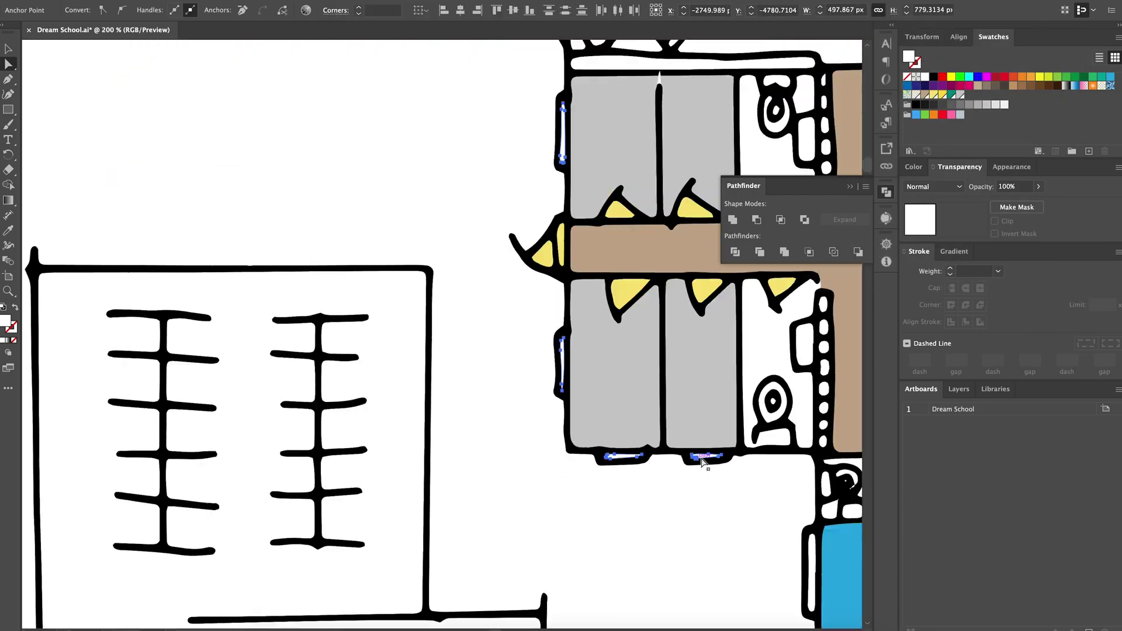
scroll(707, 462, down, 3)
scroll(561, 351, up, 5)
scroll(446, 422, down, 3)
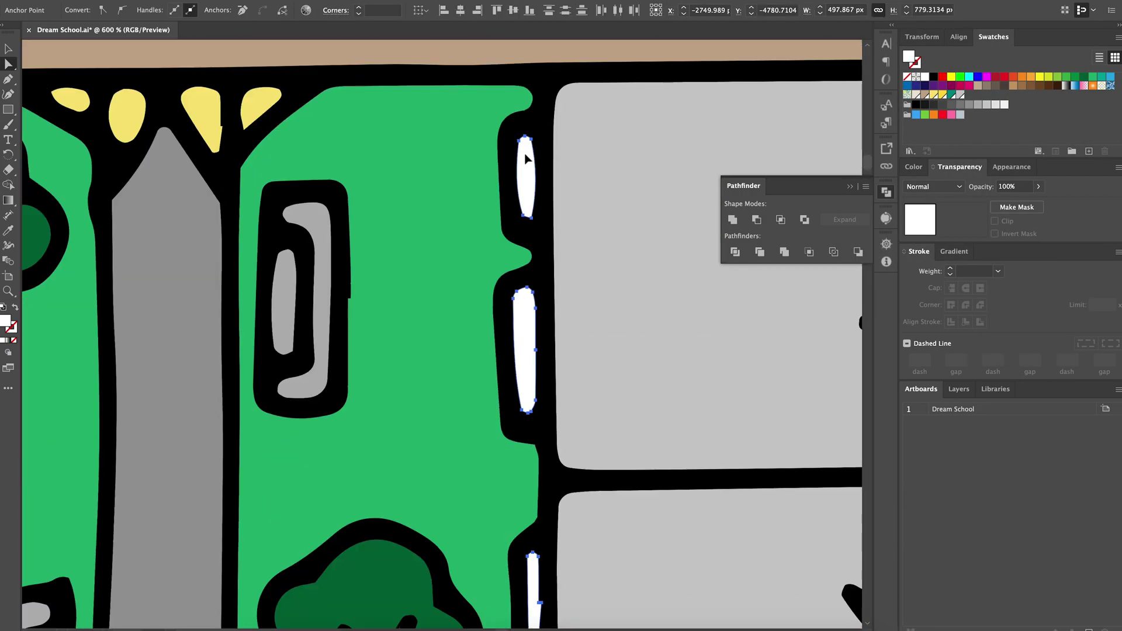
double_click(8, 324)
key(Return)
key(Return)
scroll(268, 271, down, 5)
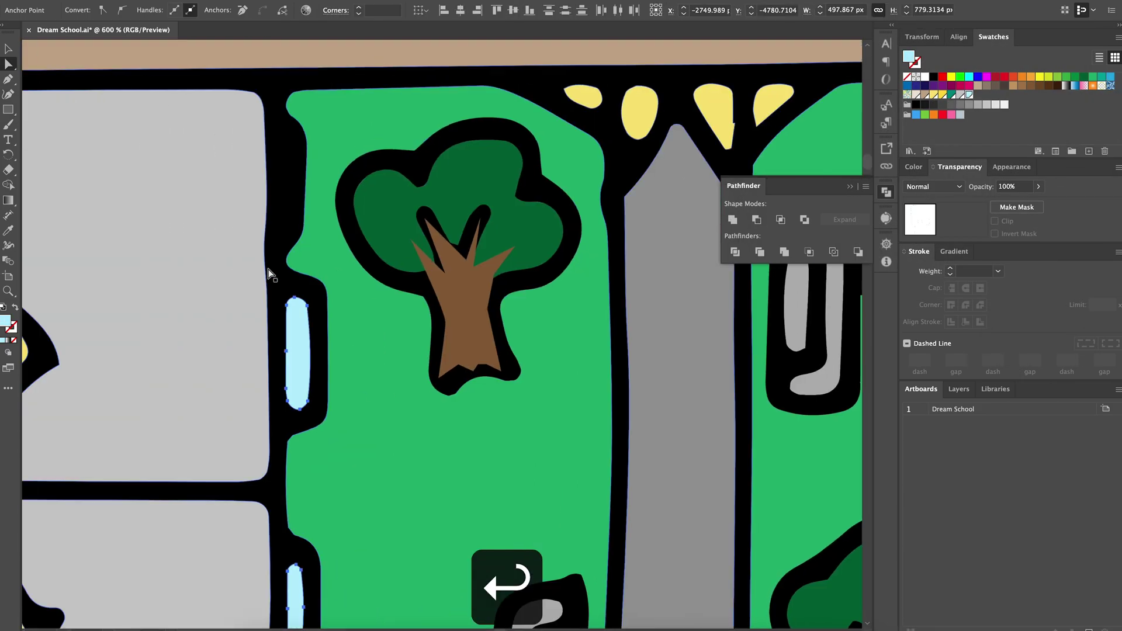
text(v)
text(0.5)
key(Return)
scroll(295, 210, down, 5)
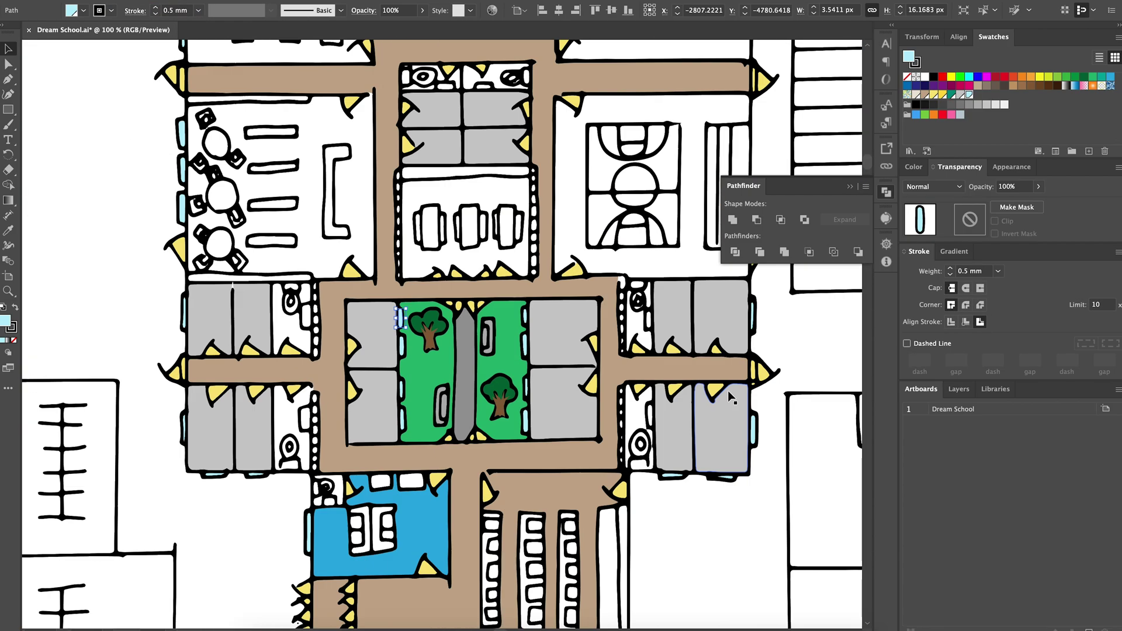
scroll(409, 388, up, 5)
key(a)
scroll(409, 388, down, 2)
scroll(409, 388, down, 4)
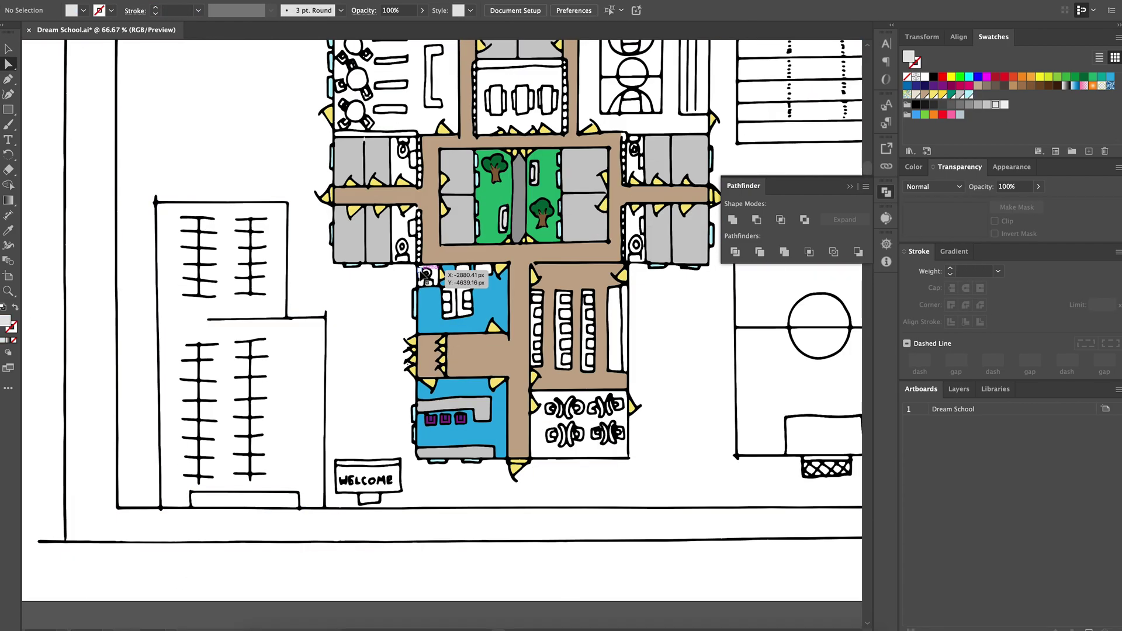
scroll(474, 487, up, 4)
Move the purple piece into the blue room and stretch it into a tall panel.
key(v)
drag(474, 488, 501, 193)
scroll(501, 194, up, 2)
double_click(484, 334)
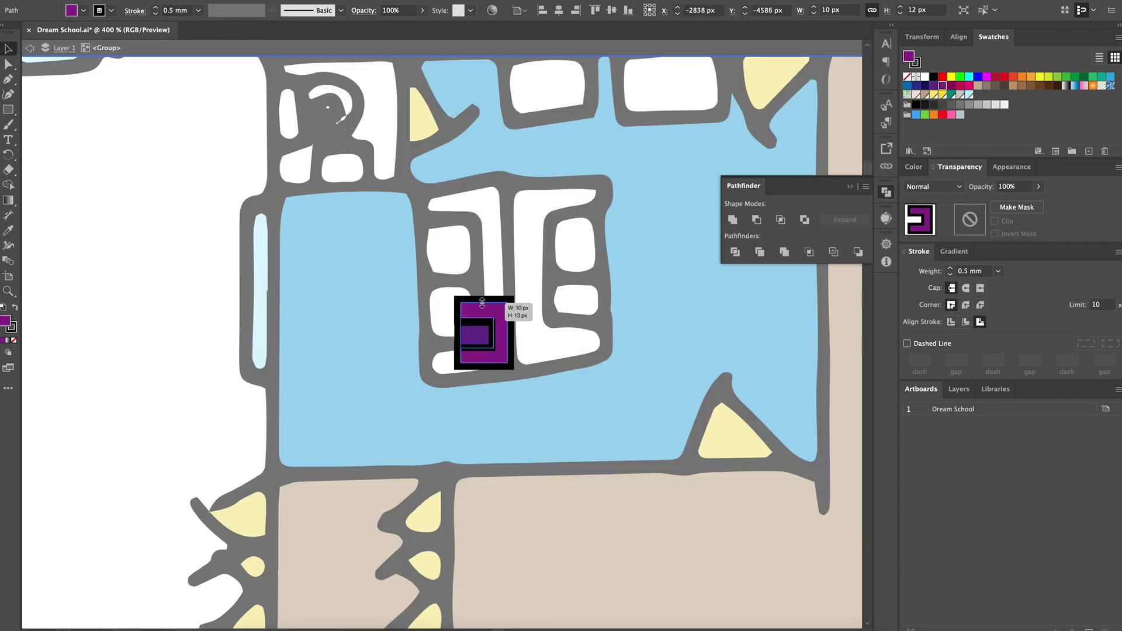
key(super+z)
key(a)
key(v)
drag(458, 305, 457, 197)
Give all the panel's parts thin outlines and leave group editing.
click(476, 333)
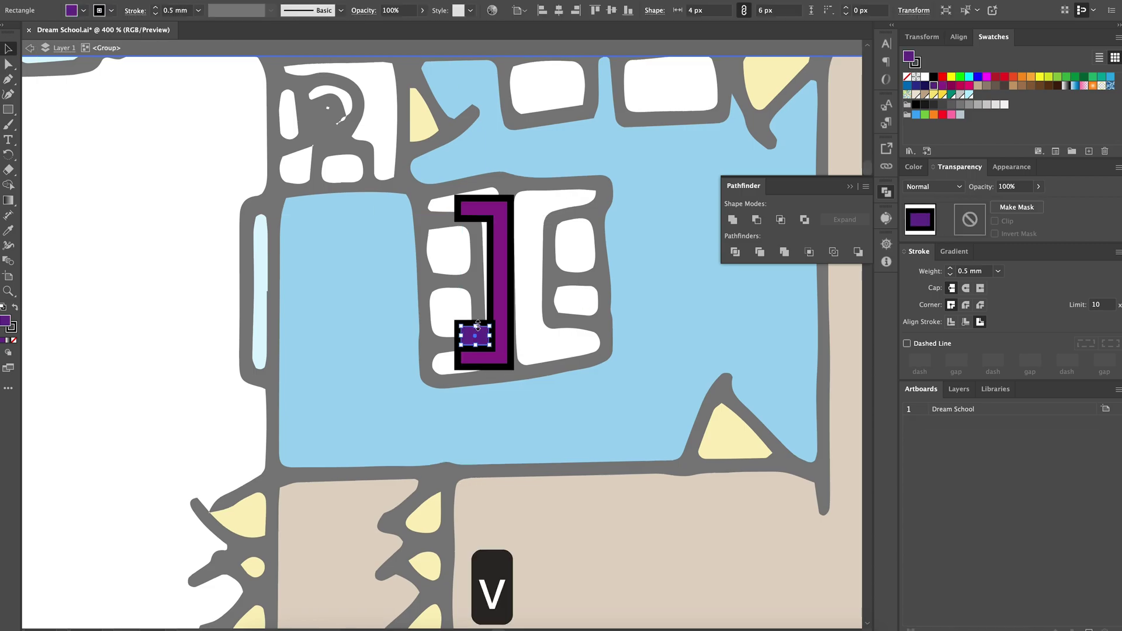
key(shift+super+bracketleft)
key(super+a)
text(.5)
key(Return)
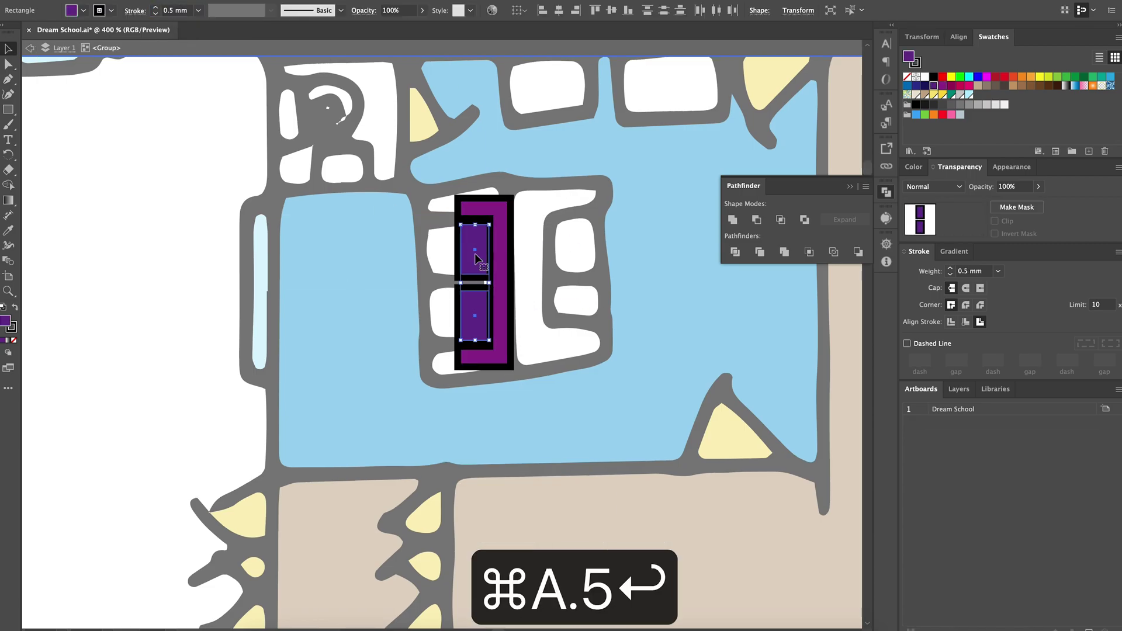
key(super+minus)
key(Escape)
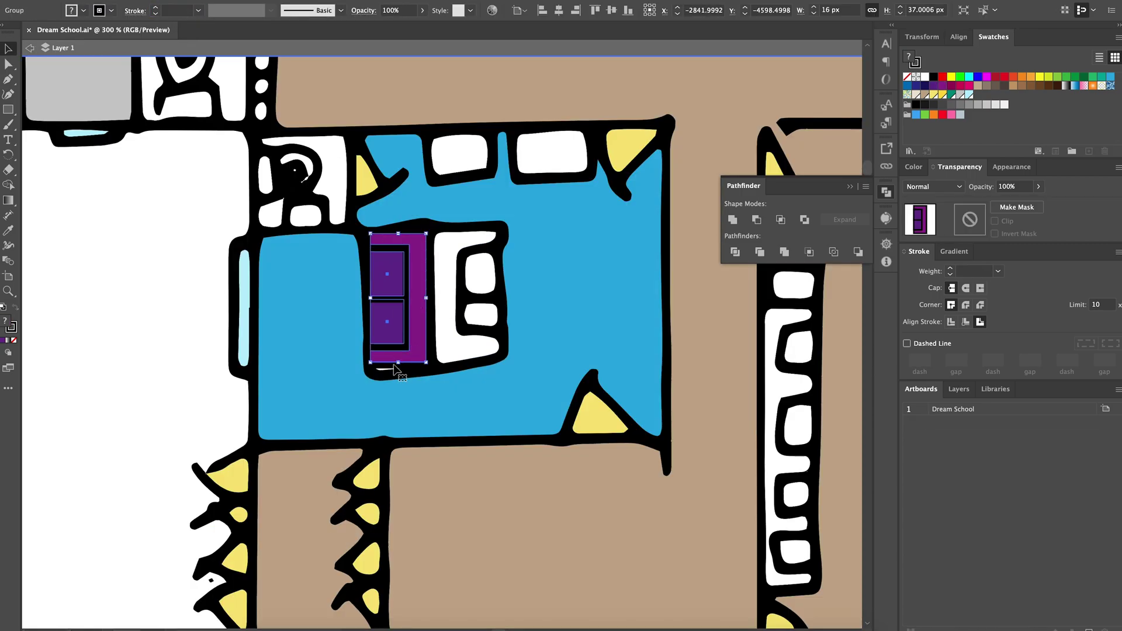
Place a copy of the panel to its right and fill the first top window orange.
alt+drag(395, 372, 465, 370)
key(shift+super+a)
key(a)
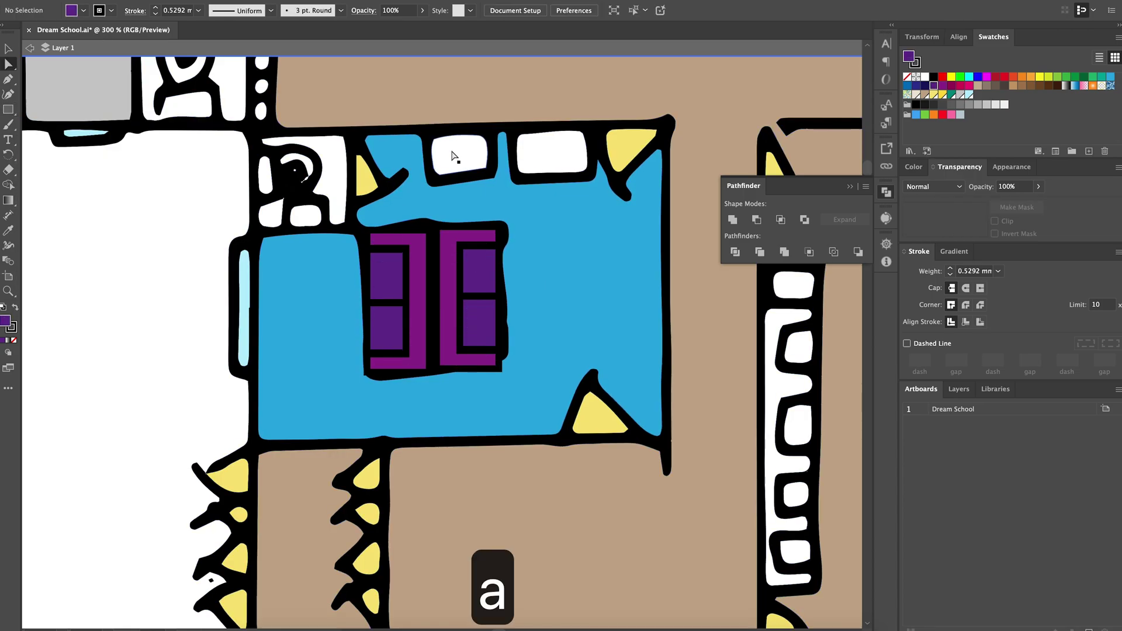
click(453, 156)
click(1021, 82)
scroll(473, 175, up, 1)
scroll(313, 150, up, 3)
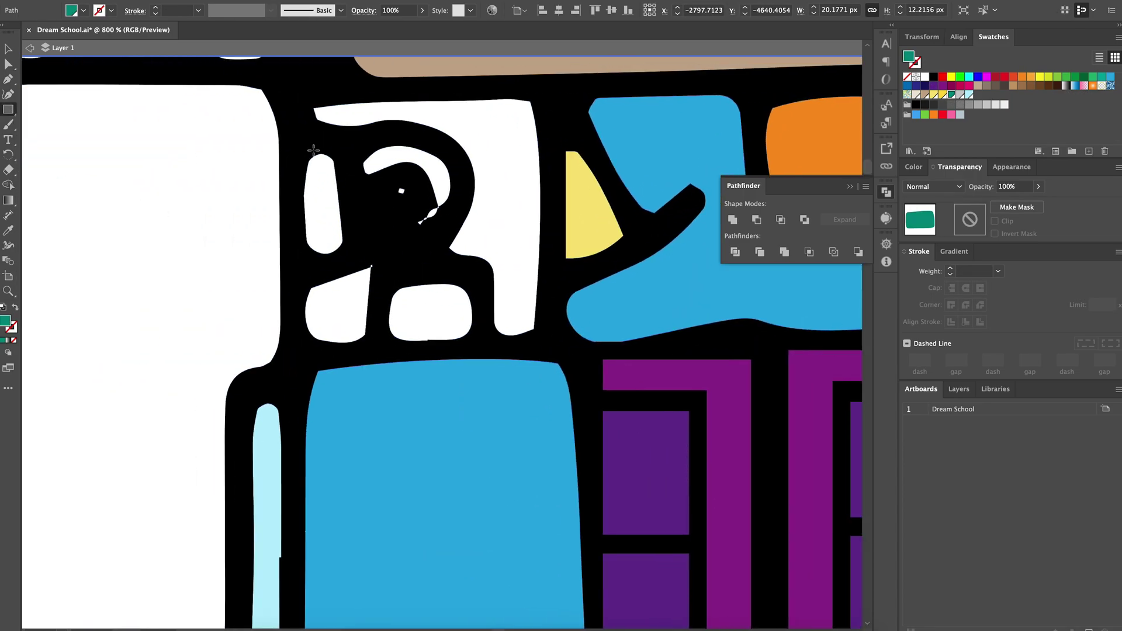
Draw the toilet bowl, tank and inner ellipse with 0.2 mm outlines, then group them.
key(l)
drag(353, 151, 499, 251)
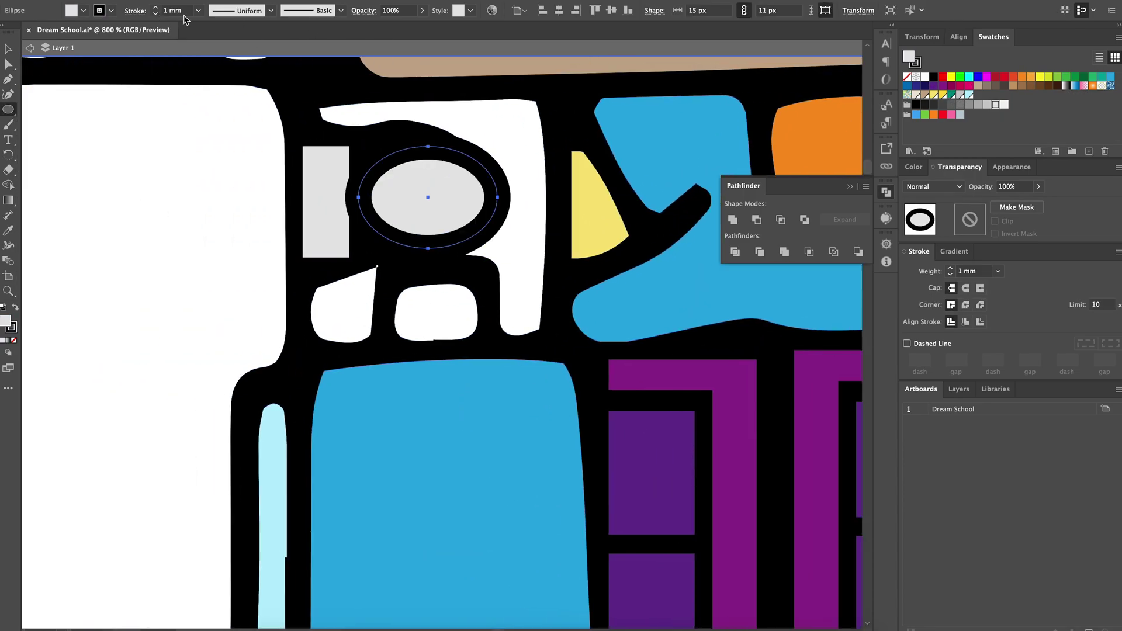
key(super+a)
text(.5)
key(Return)
key(v)
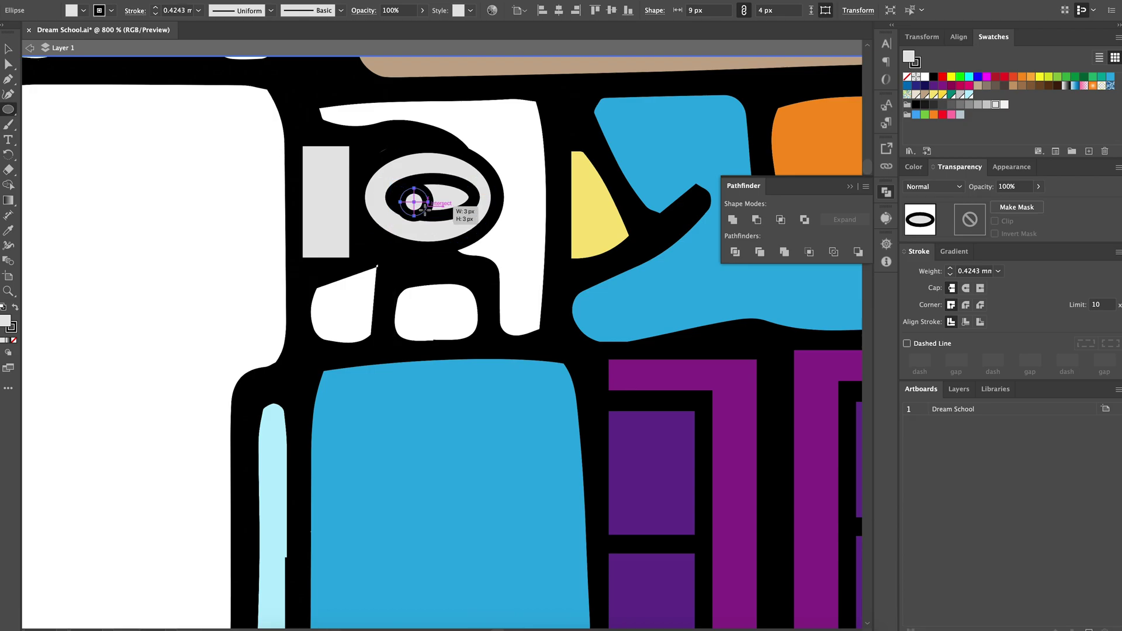
click(328, 175)
text(.5)
key(Return)
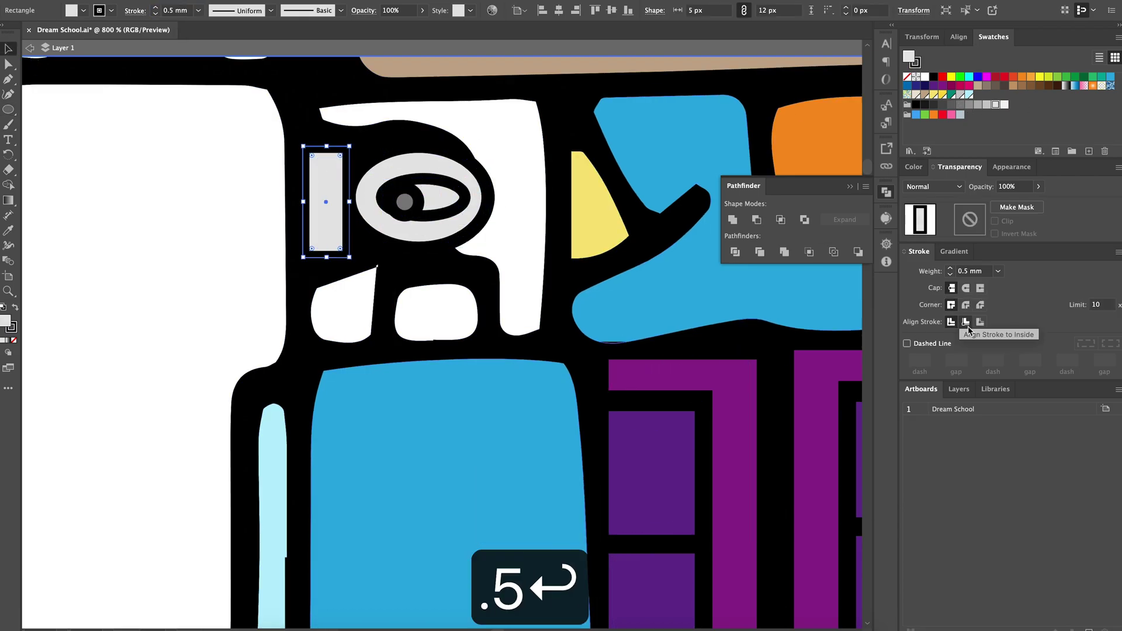
click(405, 199)
scroll(429, 207, up, 3)
scroll(432, 195, up, 2)
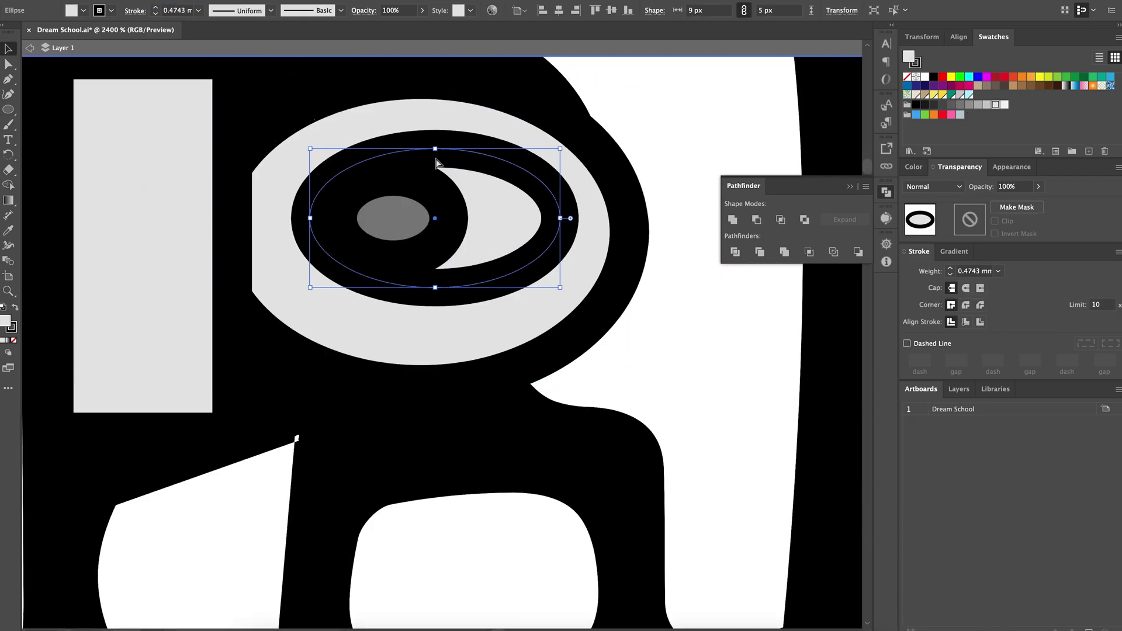
key(super+a)
text(.2)
key(Return)
drag(339, 218, 333, 218)
scroll(334, 217, down, 5)
key(super+g)
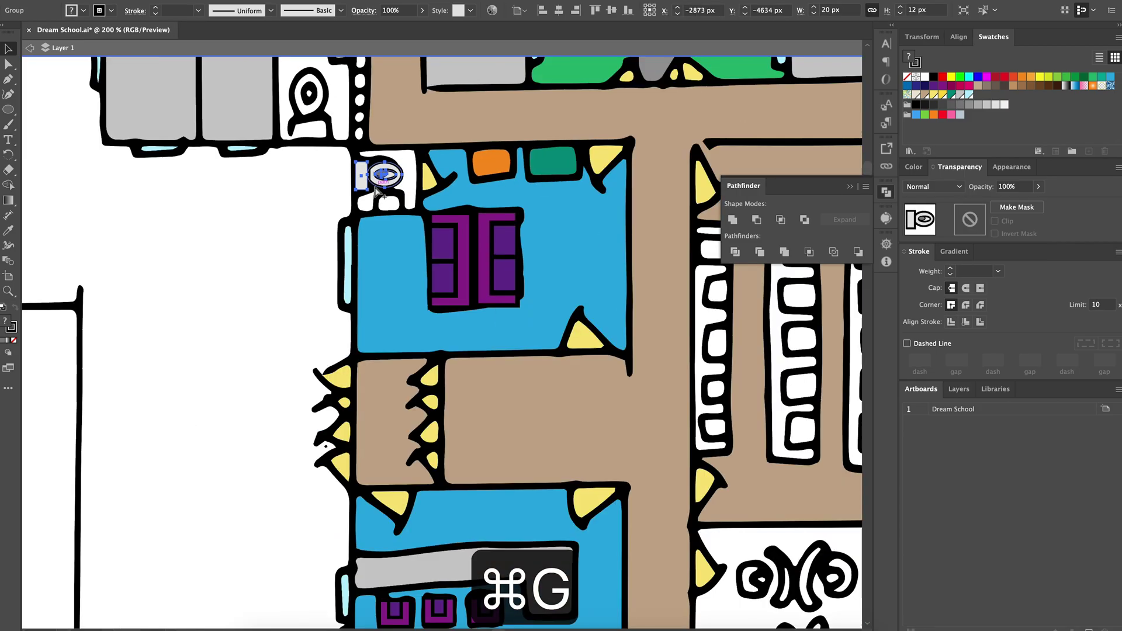
scroll(263, 263, up, 3)
Draw the sink rectangle, fill the backing shape light grey, and resize the upper toilet icon.
mouse_move(372, 366)
mouse_down()
mouse_move(453, 313)
mouse_move(472, 336)
mouse_up()
scroll(408, 333, up, 1)
key(l)
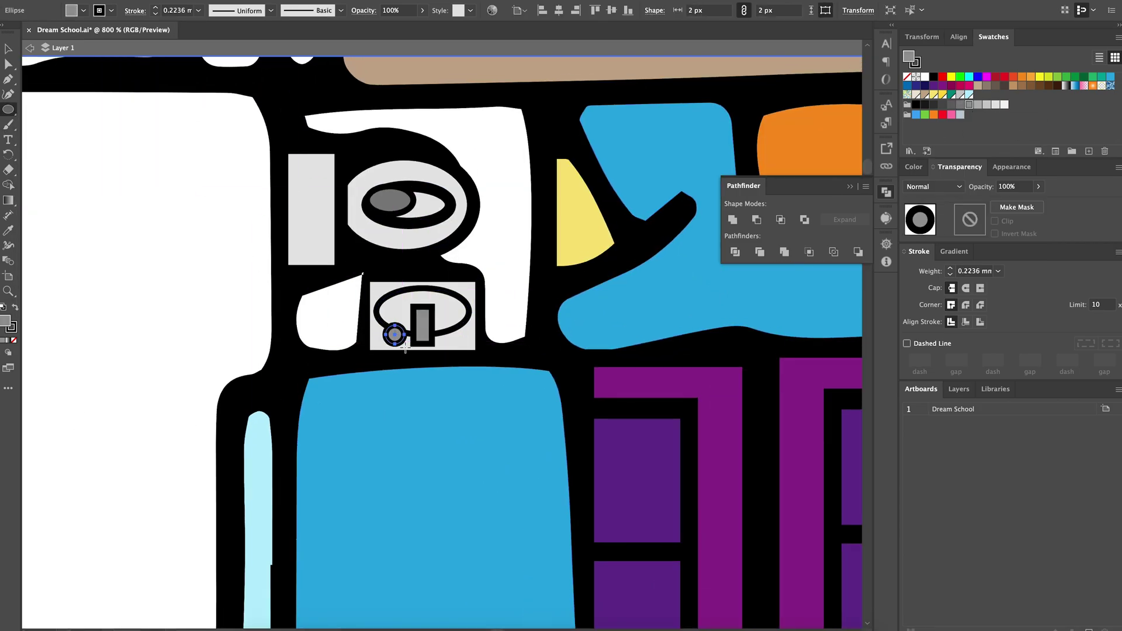
click(478, 306)
scroll(447, 176, down, 3)
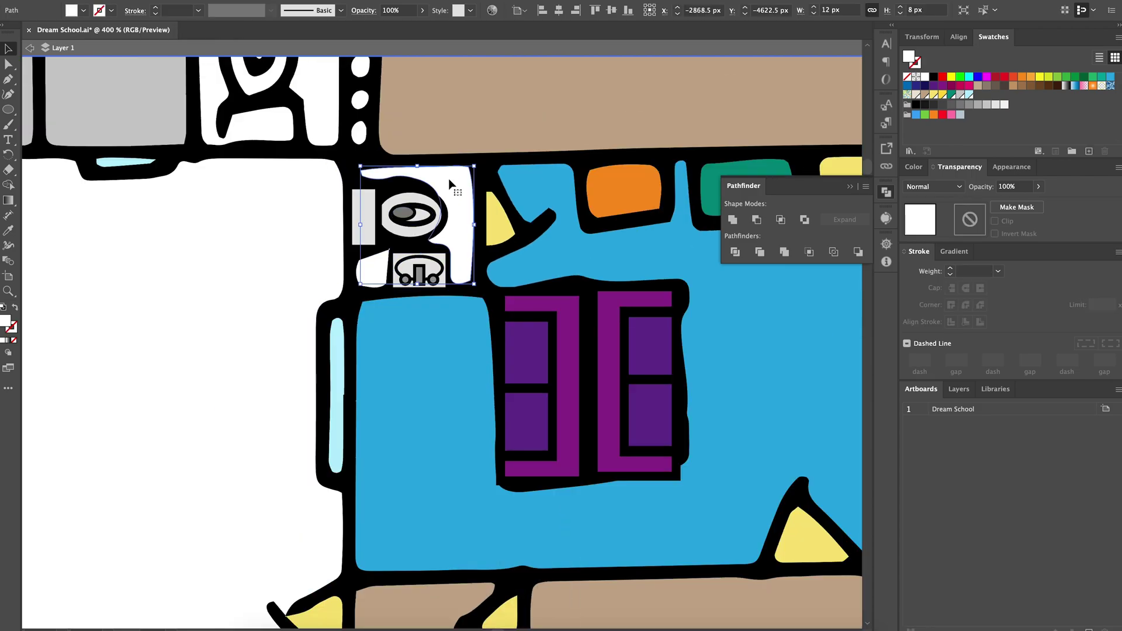
click(951, 98)
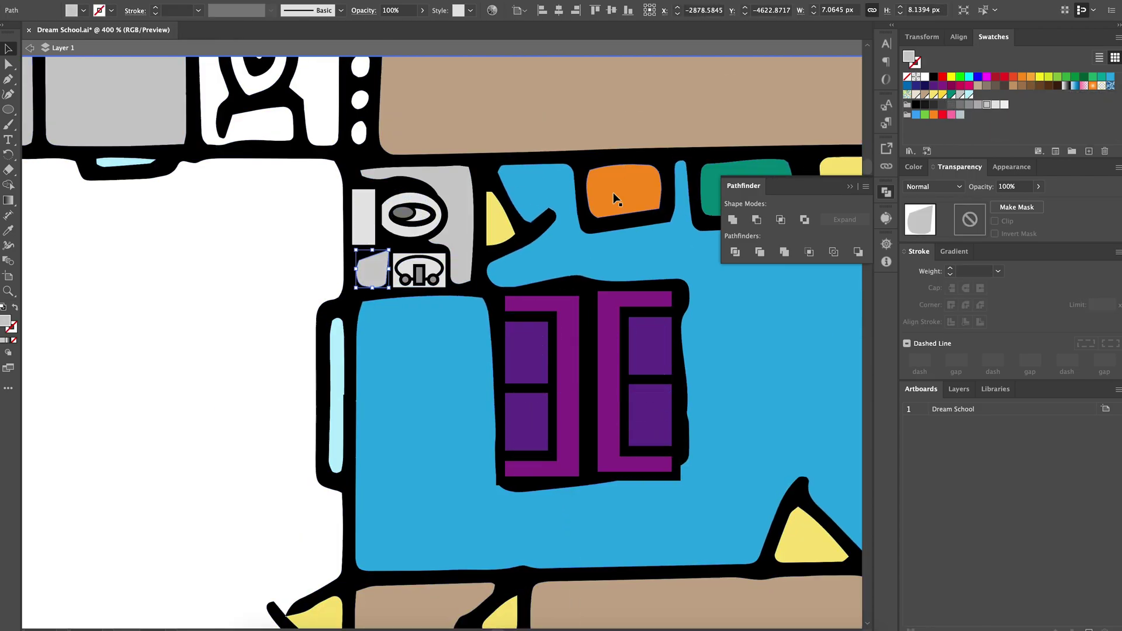
scroll(613, 192, down, 1)
key(v)
scroll(526, 351, up, 3)
drag(260, 207, 263, 200)
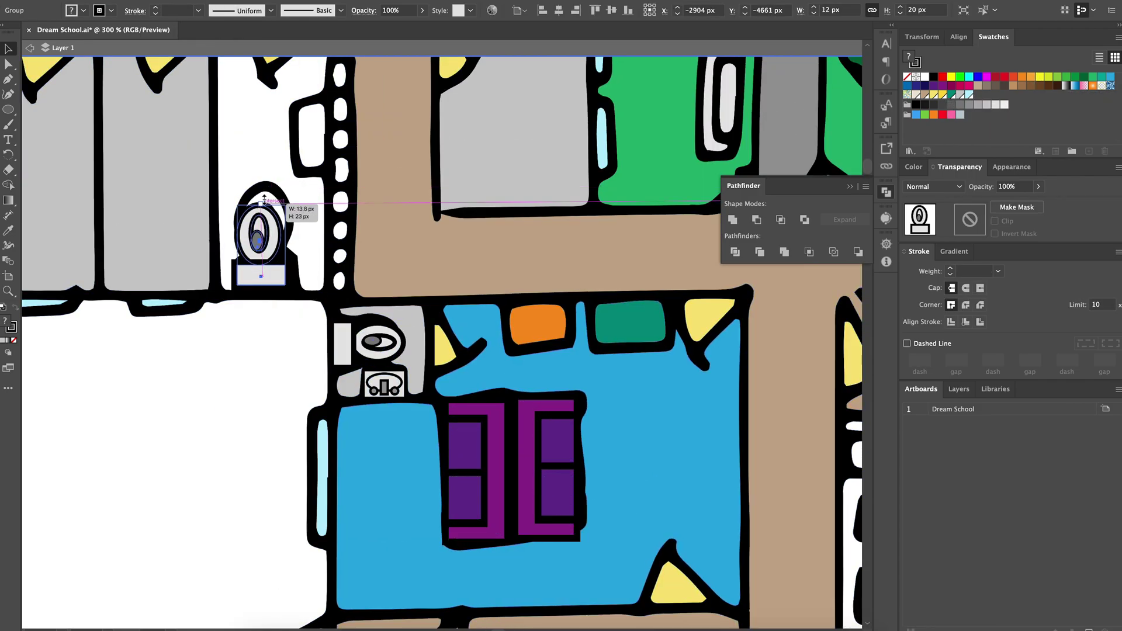
scroll(332, 142, down, 1)
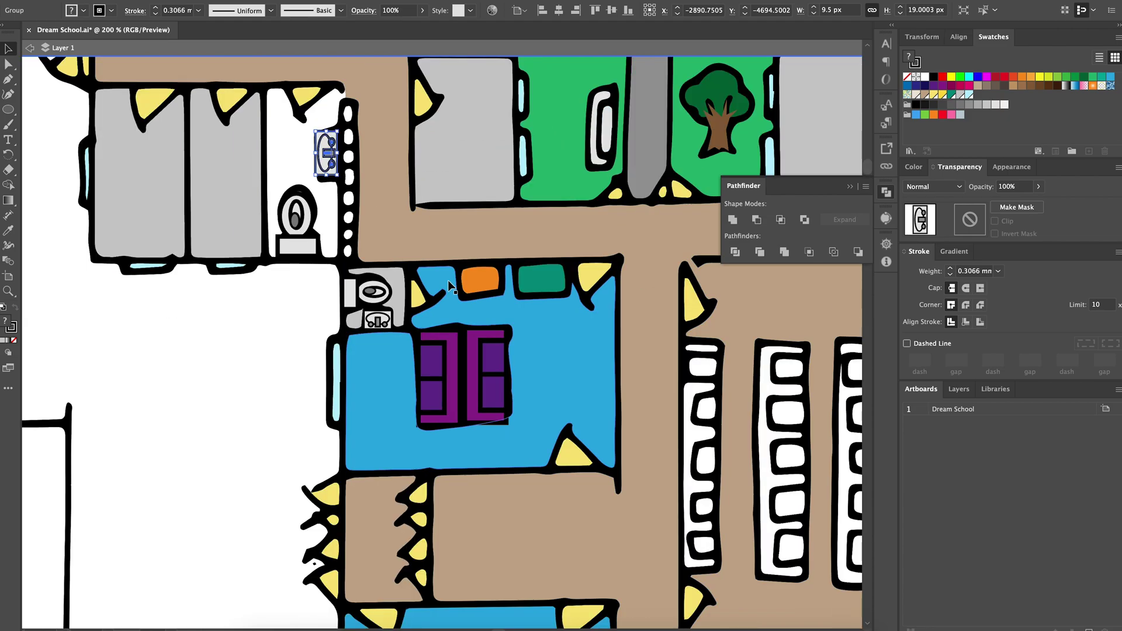
Fill the toilet room light blue and paste a fixture copy into the upper bathroom.
click(303, 176)
key(ctrl+c)
click(982, 111)
click(961, 115)
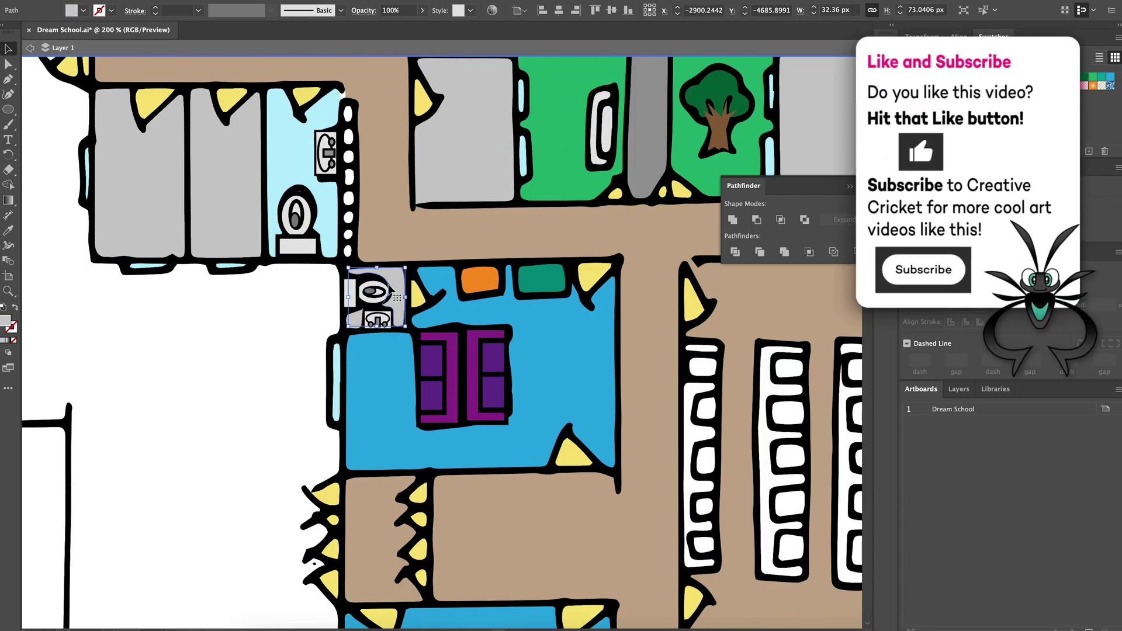
scroll(509, 263, up, 5)
click(281, 264)
key(ctrl+v)
drag(343, 258, 299, 241)
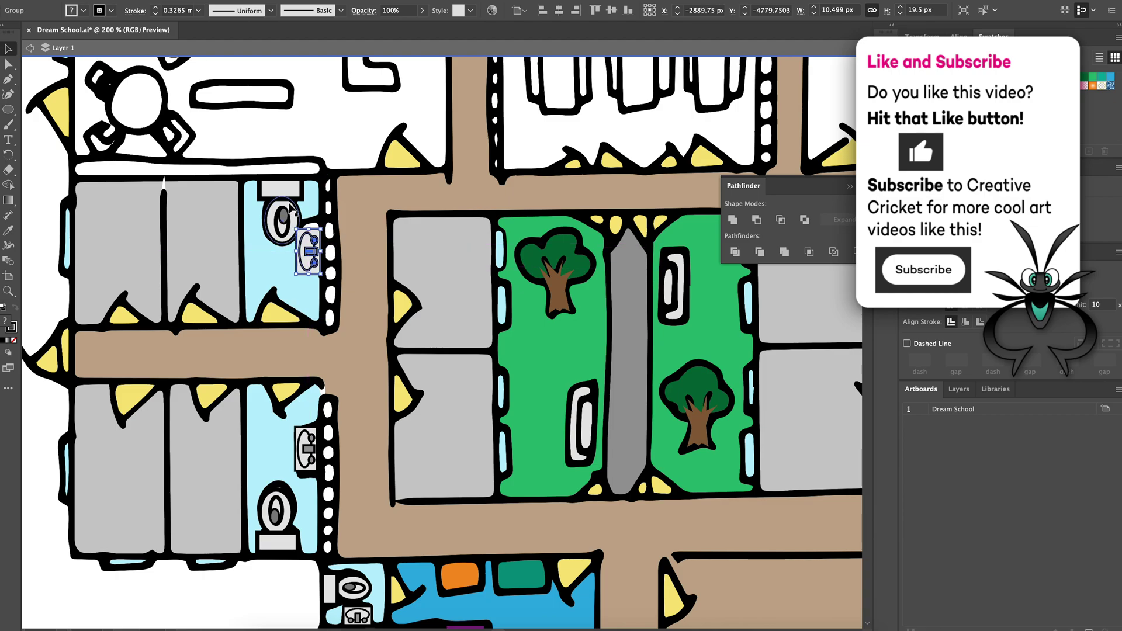
scroll(416, 265, up, 2)
Paste another fixture copy across the room, nudge the toilet group, then undo twice.
key(ctrl+v)
drag(359, 218, 544, 217)
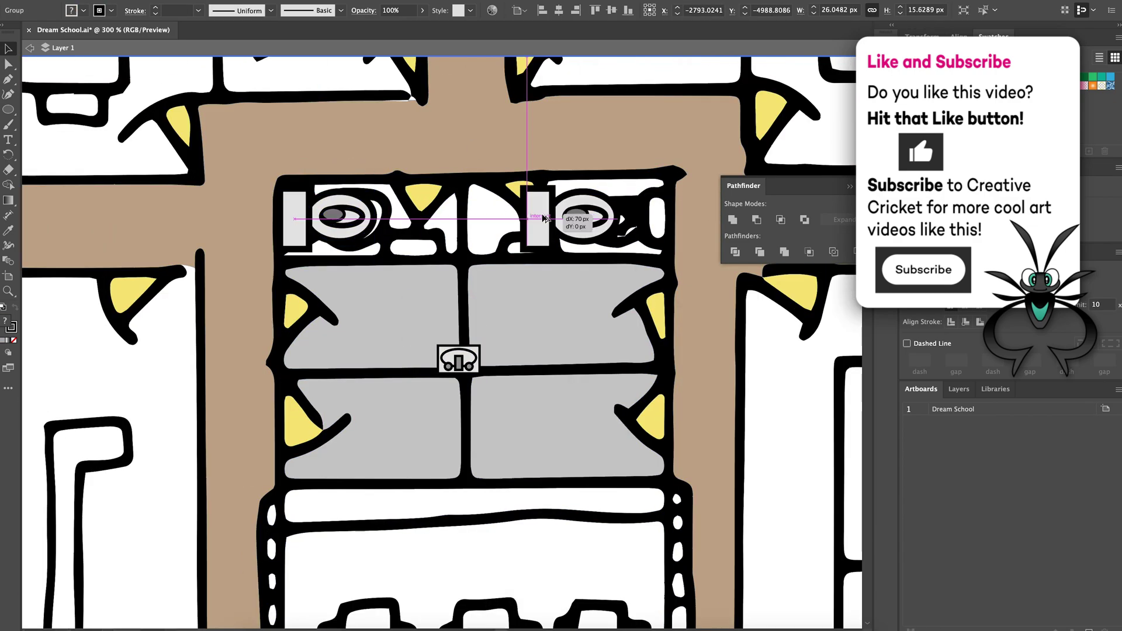
scroll(403, 249, down, 4)
scroll(395, 351, up, 2)
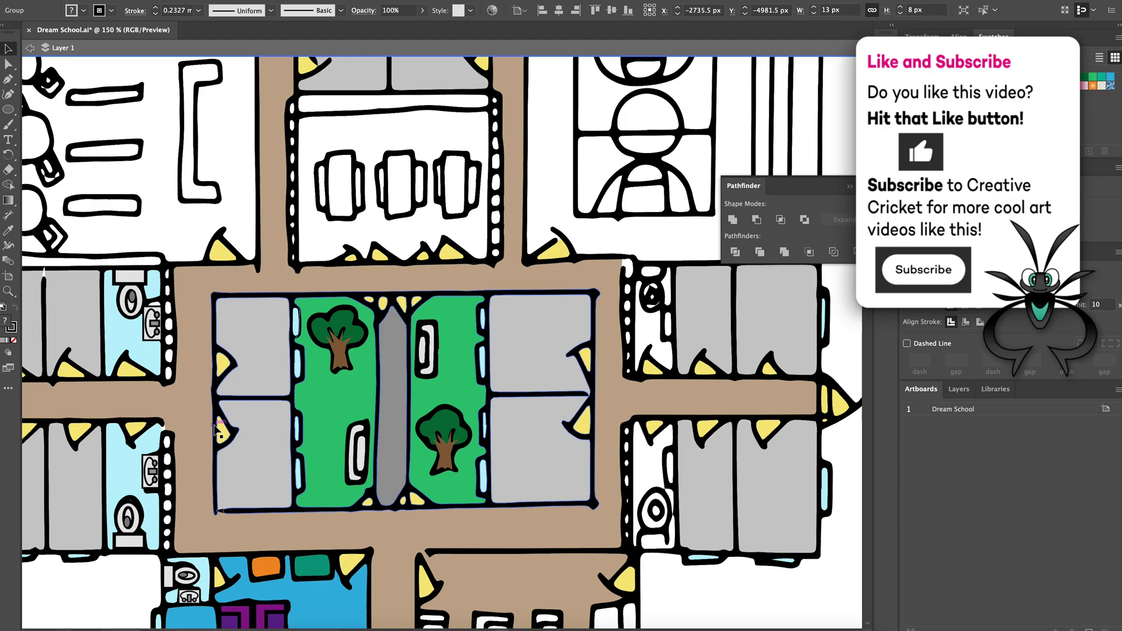
scroll(673, 301, up, 3)
drag(647, 325, 614, 325)
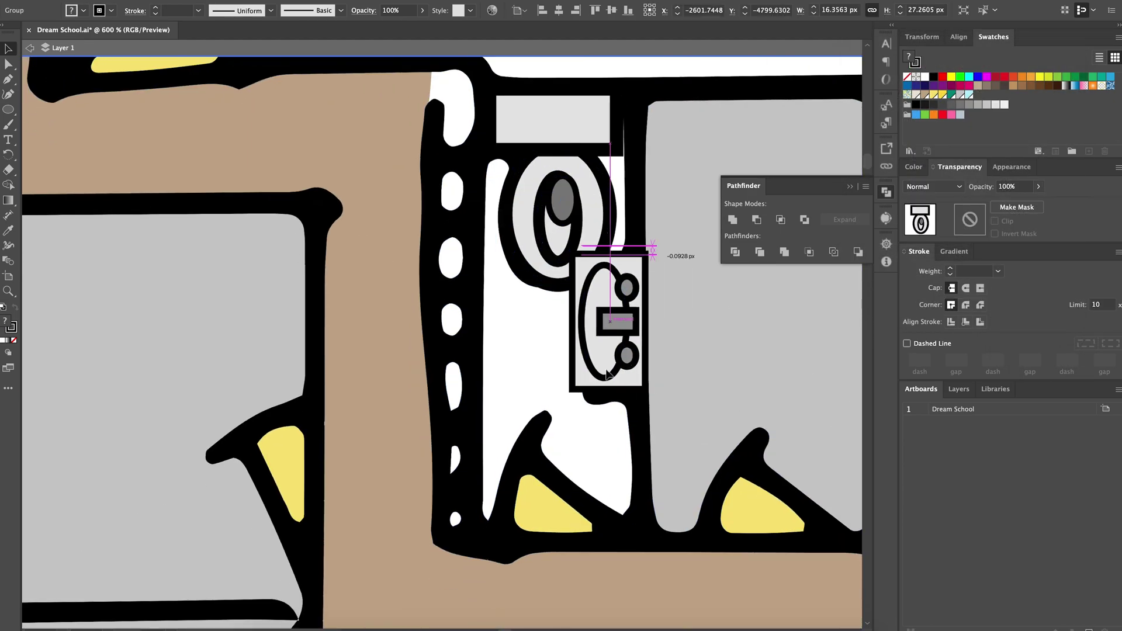
scroll(629, 389, down, 2)
key(ctrl+z)
key(ctrl+z)
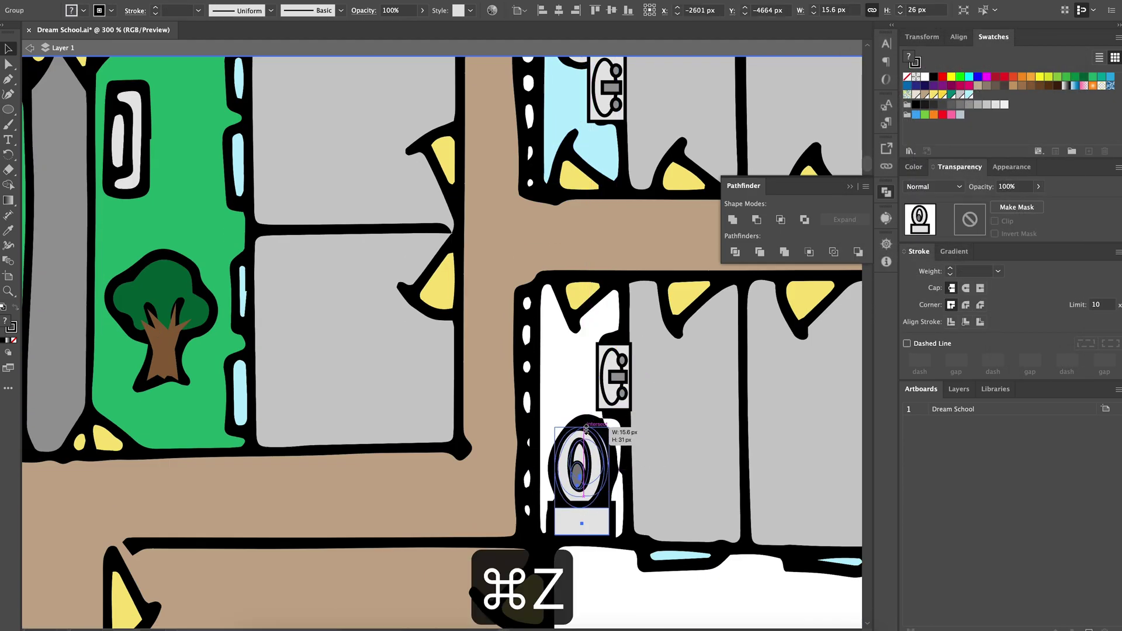
key(ctrl+z)
key(ctrl+z)
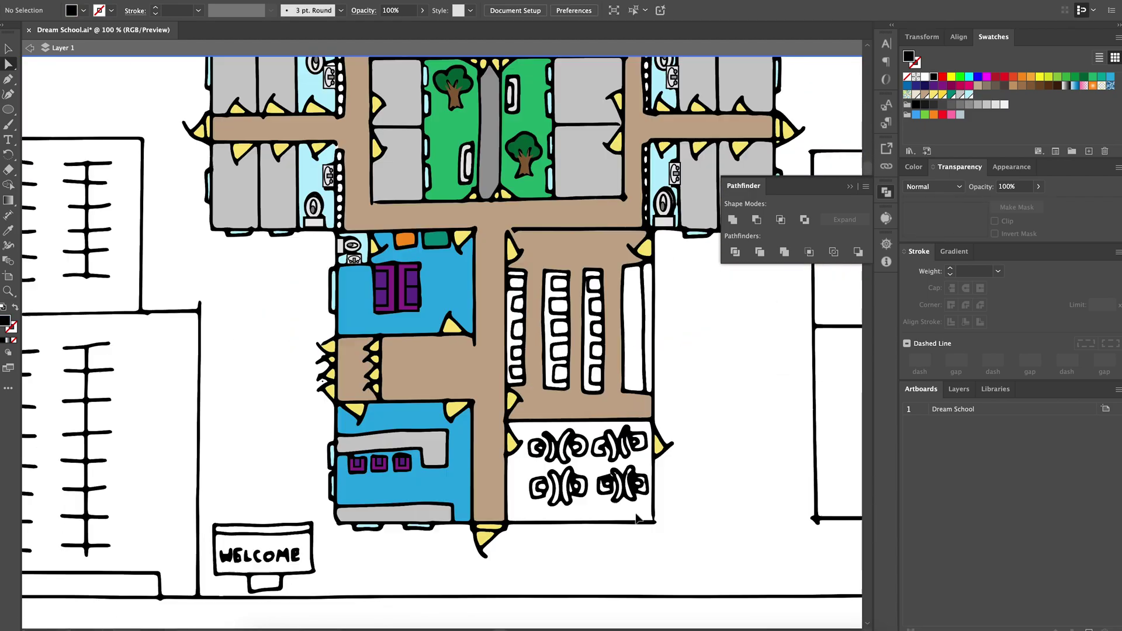
scroll(638, 520, up, 3)
Draw a black rectangle over the red room and send it behind the drawing.
drag(251, 238, 692, 538)
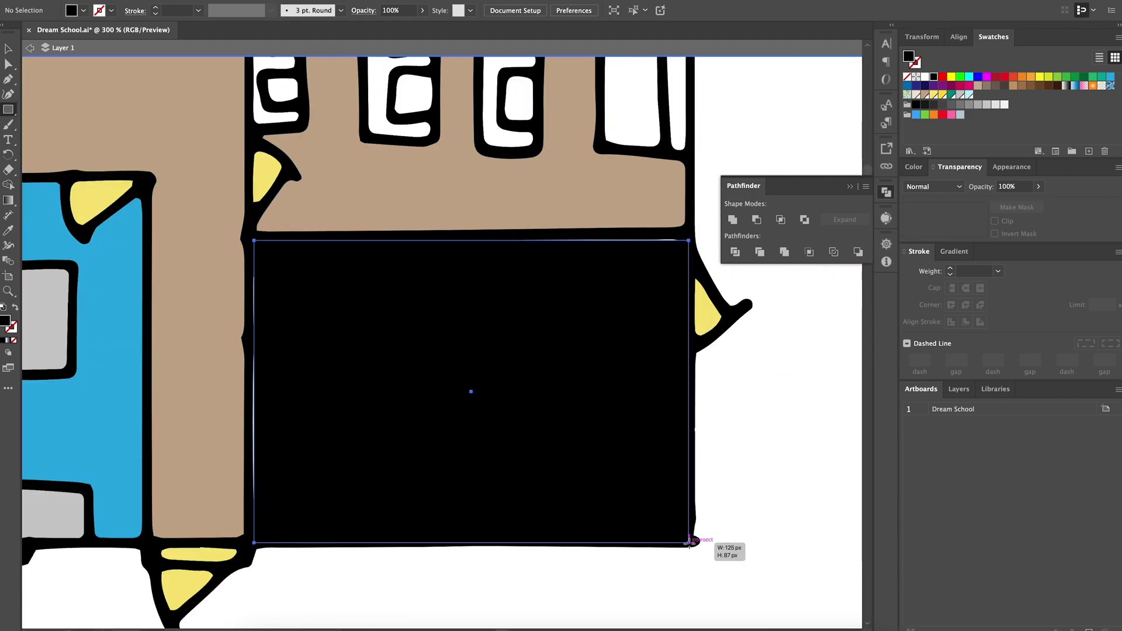
key(ctrl+shift+bracketleft)
key(v)
scroll(261, 396, down, 5)
Copy the purple cabinet icon into the red room.
click(220, 350)
key(ctrl+c)
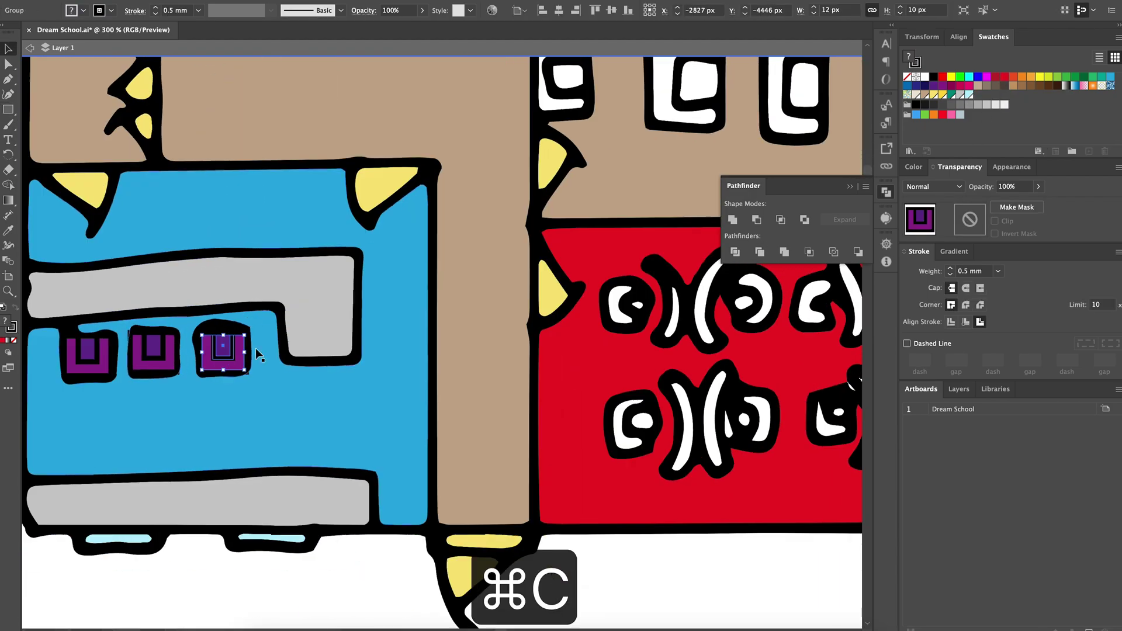
key(ctrl+v)
drag(613, 307, 469, 289)
scroll(507, 258, up, 2)
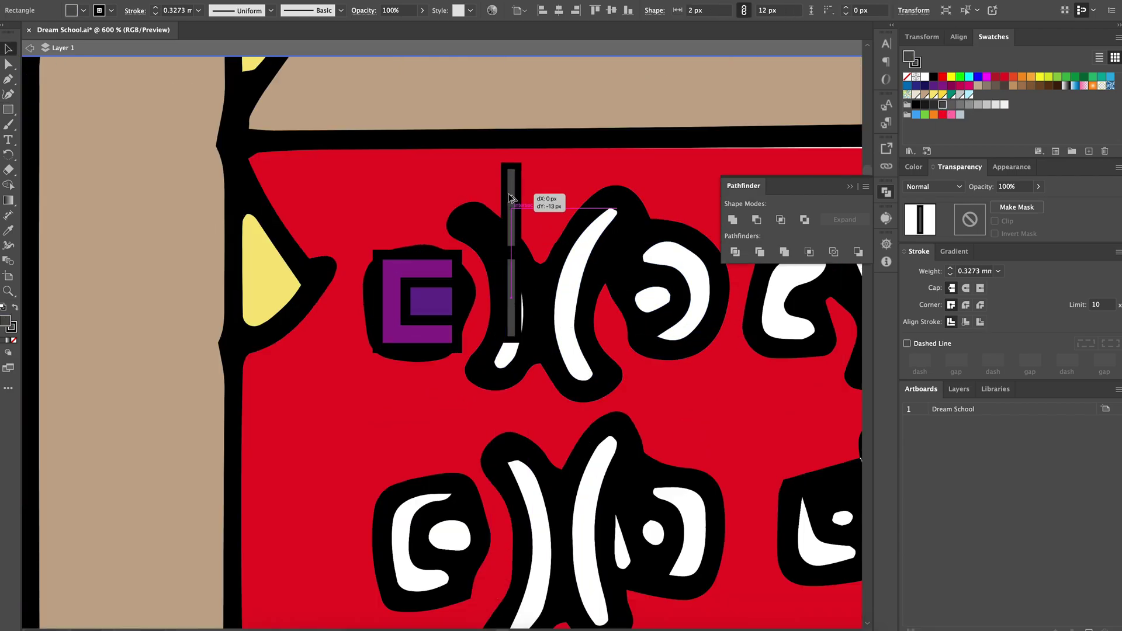
scroll(501, 252, up, 1)
Rotate the grey bar into an angled bracket, group it, and copy it to the row below.
drag(522, 386, 511, 401)
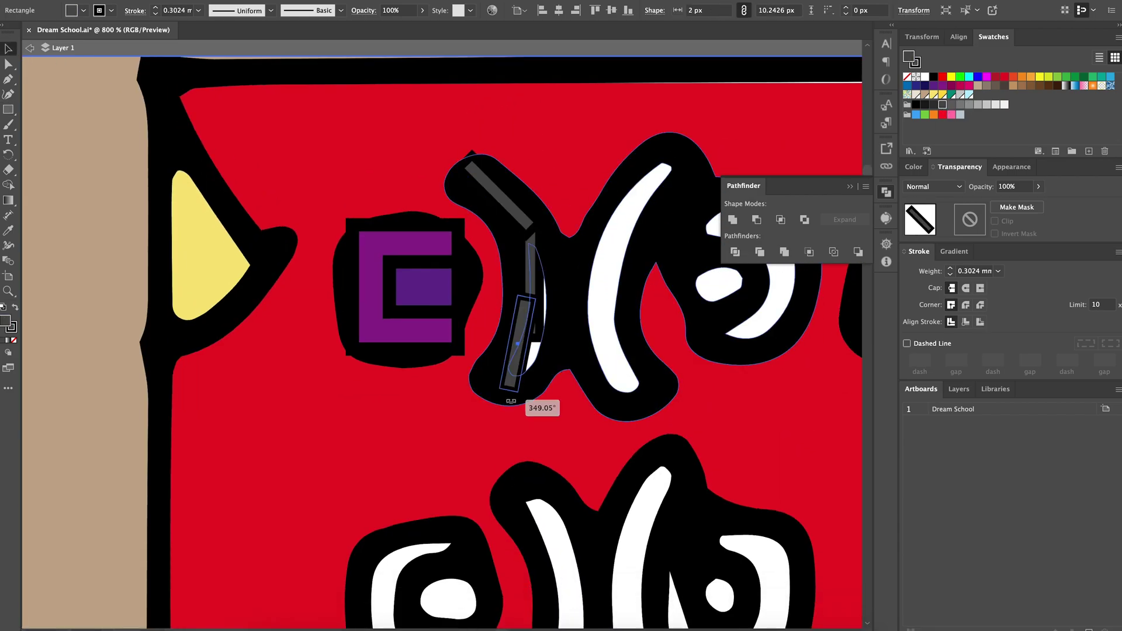
key(ctrl+g)
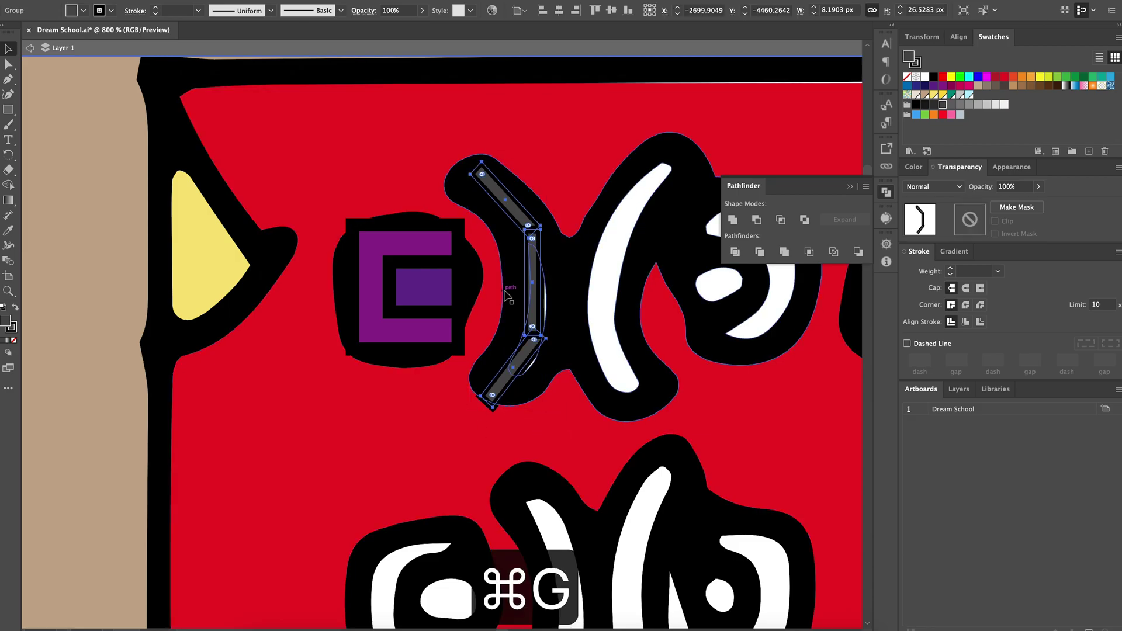
scroll(508, 419, down, 1)
alt+drag(465, 264, 464, 439)
double_click(474, 430)
click(32, 49)
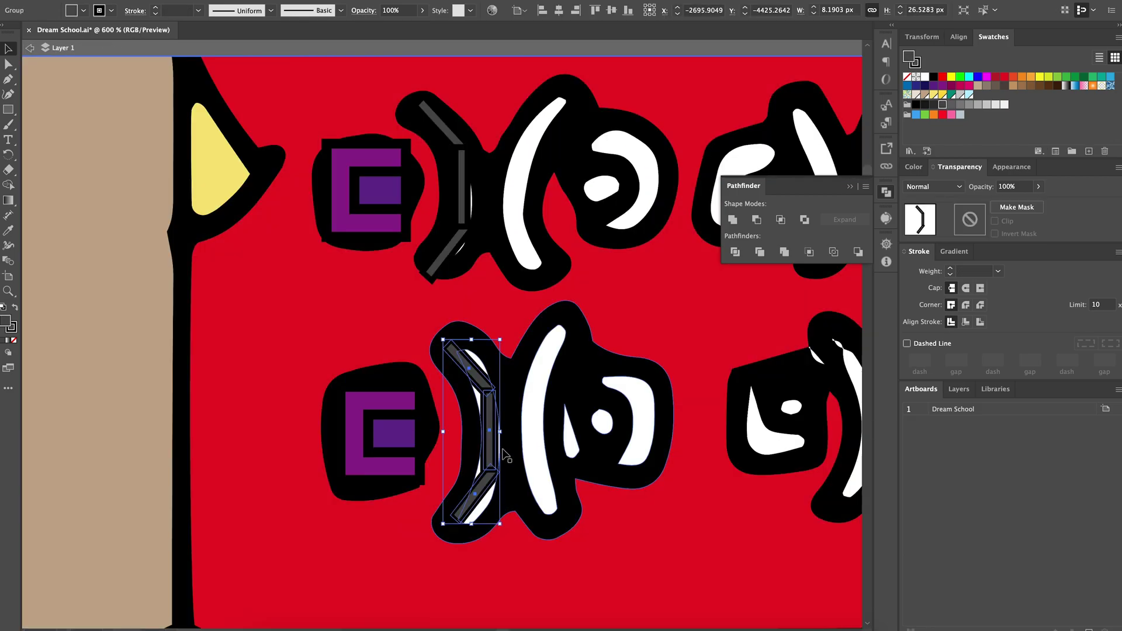
Place mirrored bracket and purple square copies on the right side.
drag(379, 199, 618, 432)
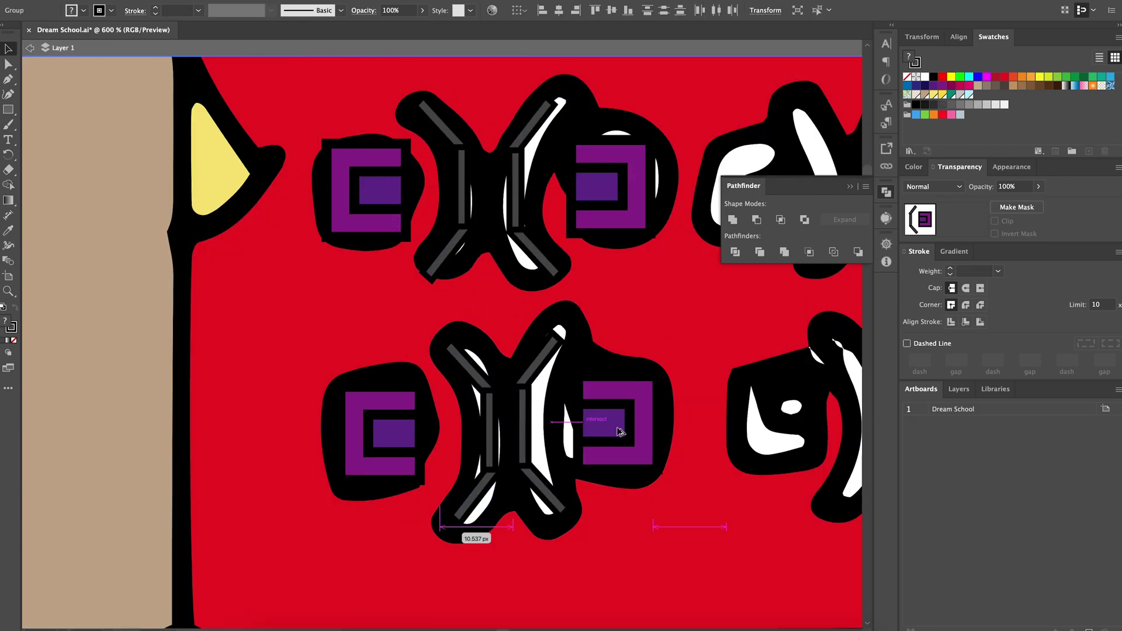
key(a)
scroll(473, 252, up, 2)
scroll(473, 251, down, 4)
scroll(472, 252, up, 2)
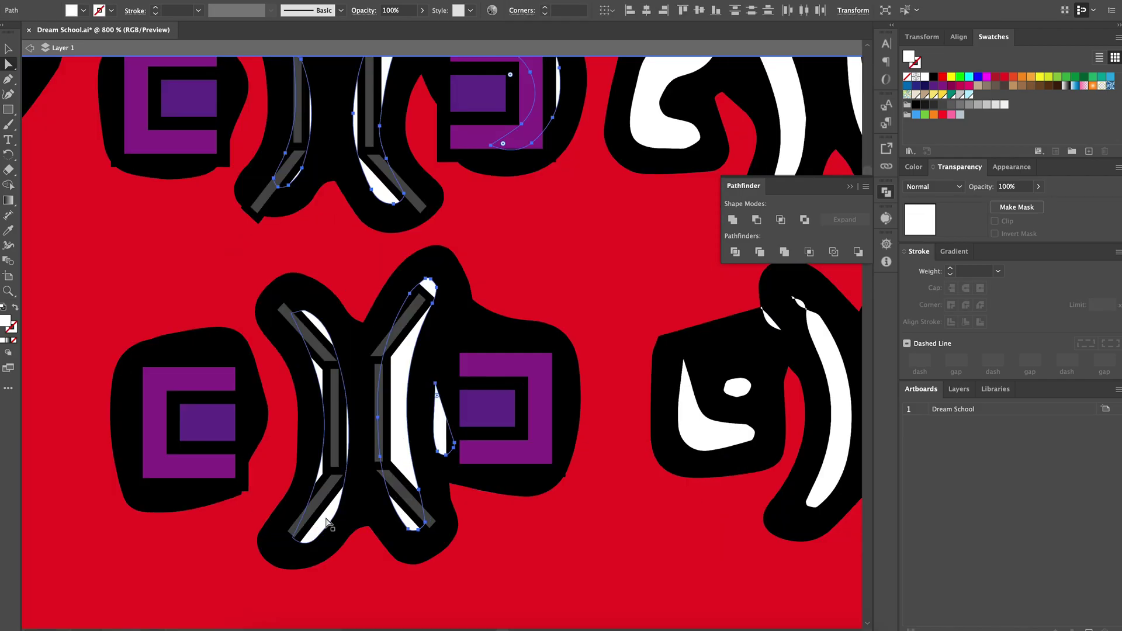
scroll(472, 251, right, 2)
scroll(473, 252, up, 1)
click(551, 173)
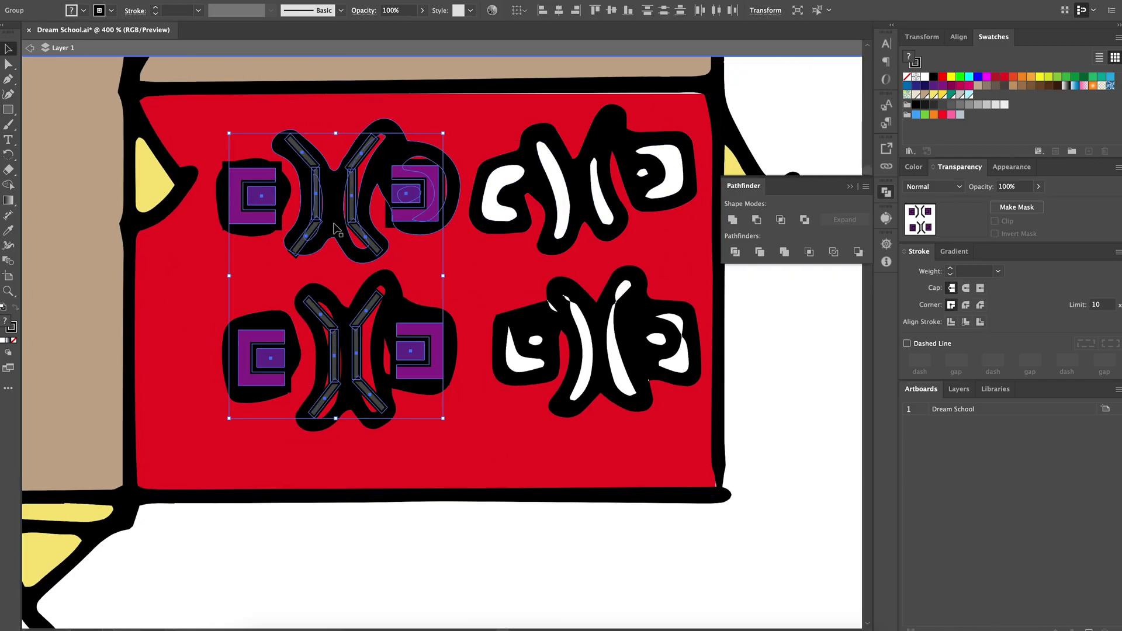
scroll(666, 263, up, 2)
click(675, 247)
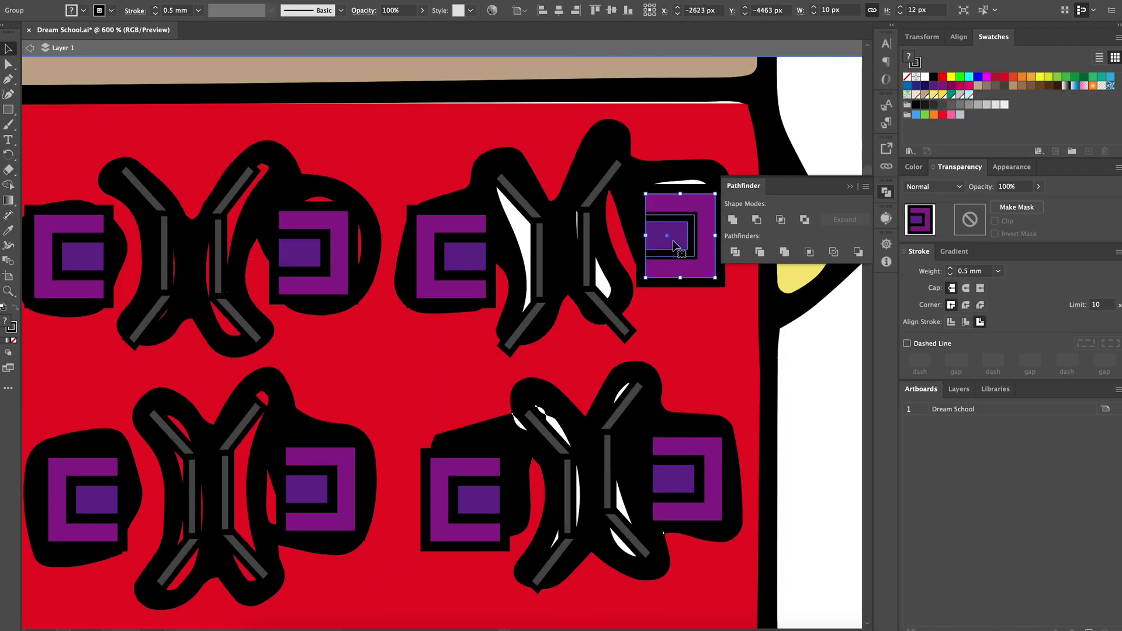
scroll(674, 247, down, 3)
scroll(636, 299, up, 3)
scroll(665, 366, up, 1)
scroll(544, 284, up, 2)
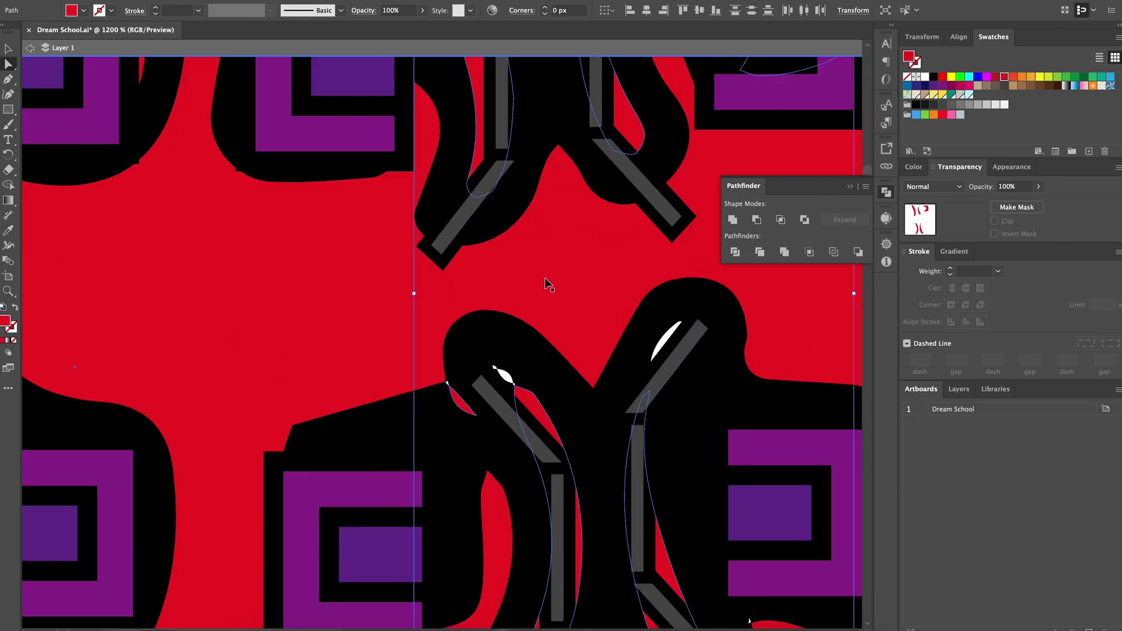
scroll(544, 281, down, 3)
scroll(625, 331, down, 3)
scroll(625, 331, up, 1)
Fill the tall strip in the beige room brown.
click(625, 331)
click(1032, 90)
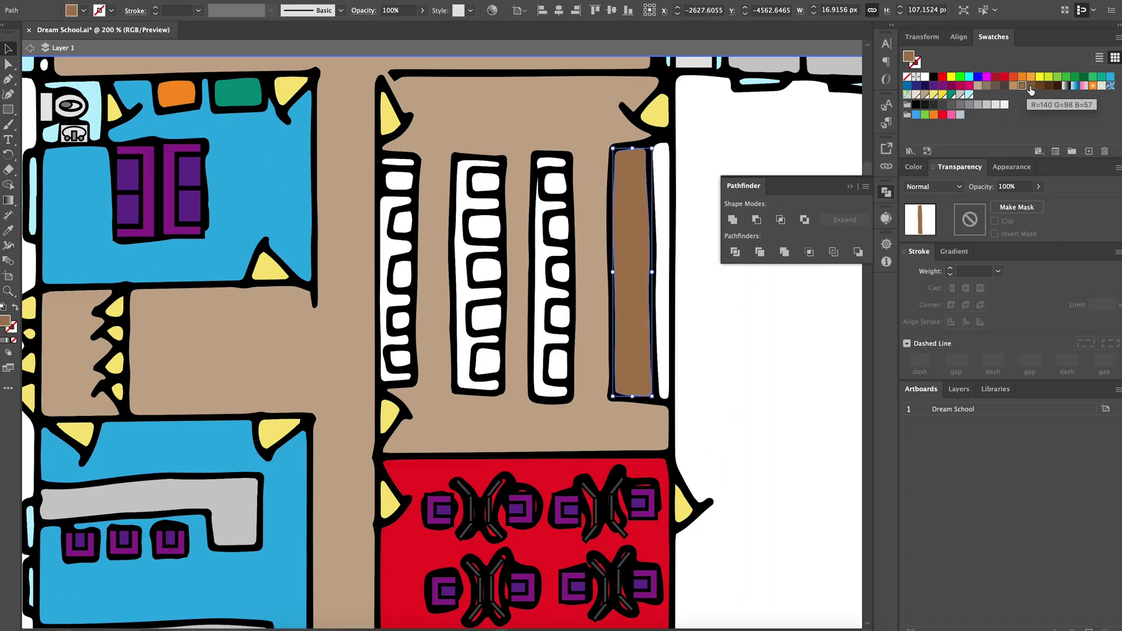
scroll(688, 338, up, 2)
key(v)
Stack purple squares into a grouped column and copy it onto another white column.
drag(305, 515, 255, 349)
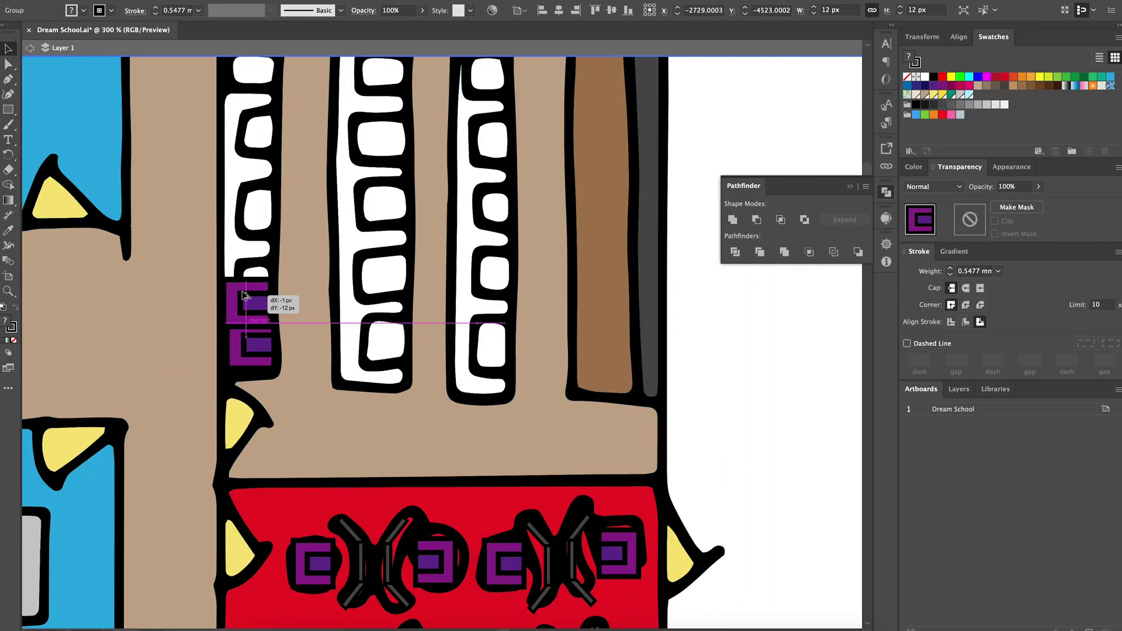
scroll(245, 296, up, 2)
key(ctrl+d)
mouse_move(254, 438)
alt+mouse_down()
mouse_move(255, 296)
mouse_move(258, 449)
alt+mouse_up()
key(ctrl+g)
mouse_move(287, 279)
alt+mouse_down()
mouse_move(421, 289)
mouse_move(494, 275)
alt+mouse_up()
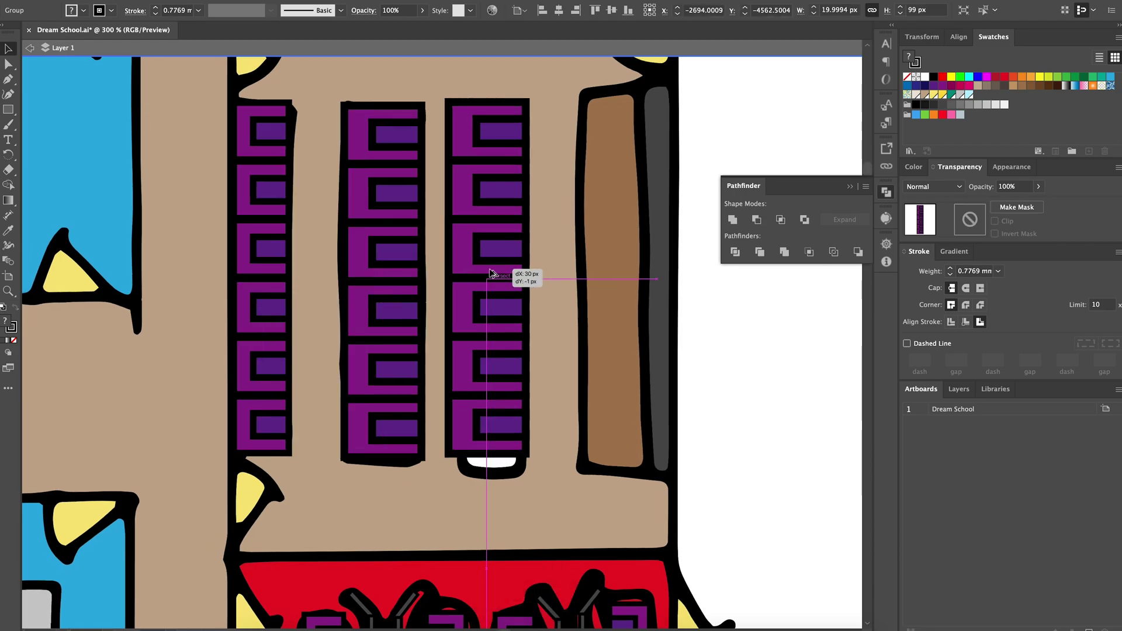
scroll(649, 306, down, 2)
alt+scroll(397, 304, up, 2)
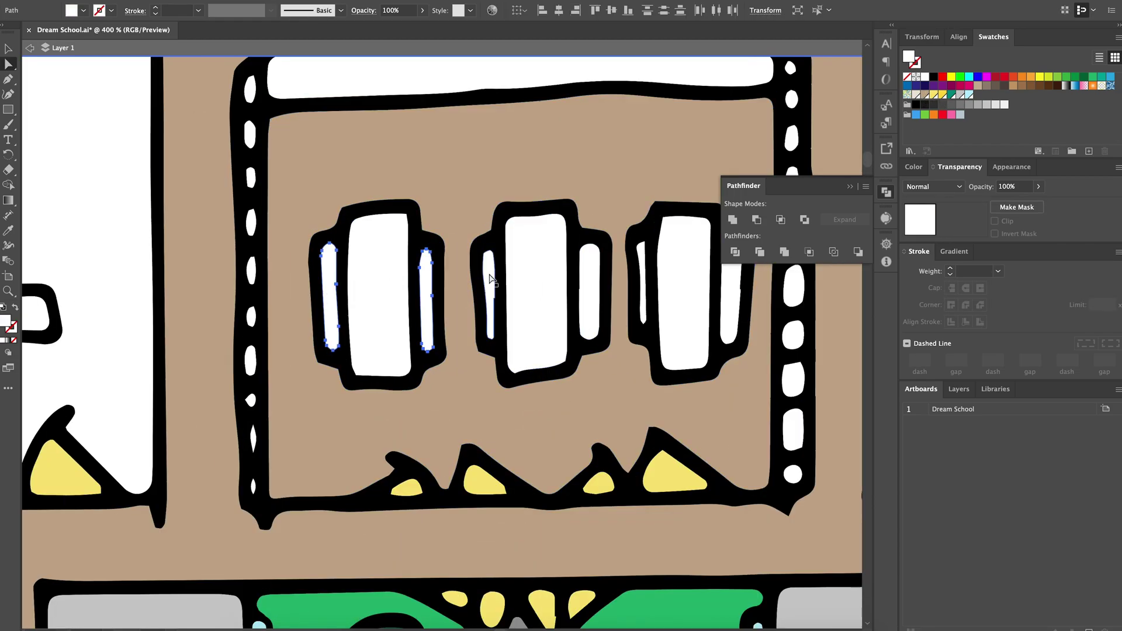
alt+scroll(397, 303, up, 2)
alt+scroll(397, 305, up, 2)
scroll(396, 304, left, 2)
Fill the small table side pieces brown.
click(1022, 84)
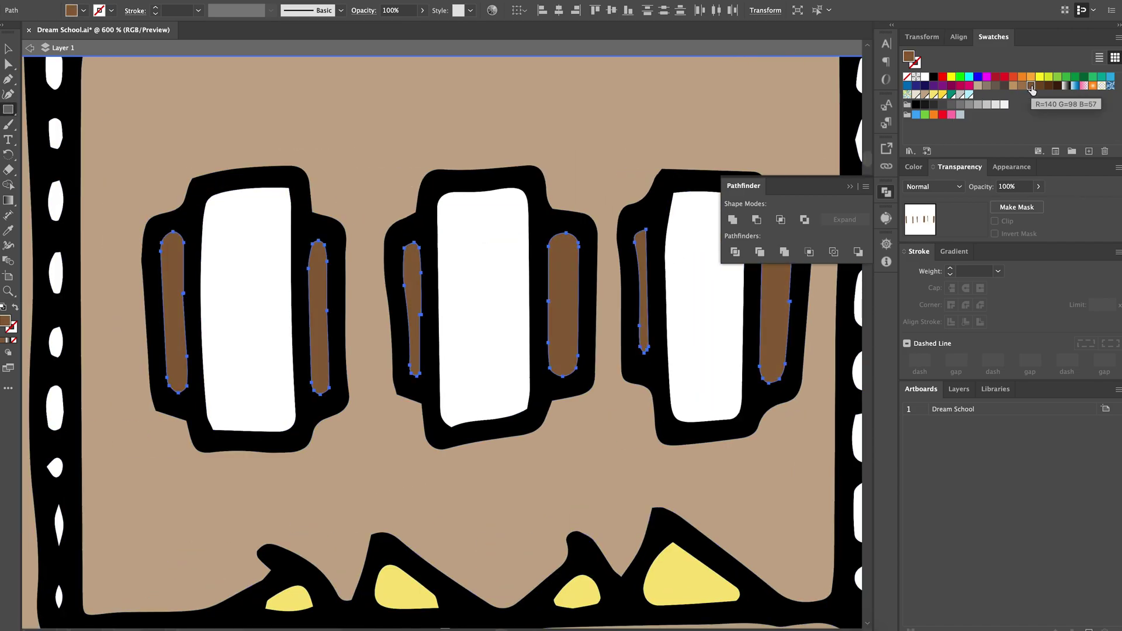
key(a)
click(976, 88)
key(ctrl+1)
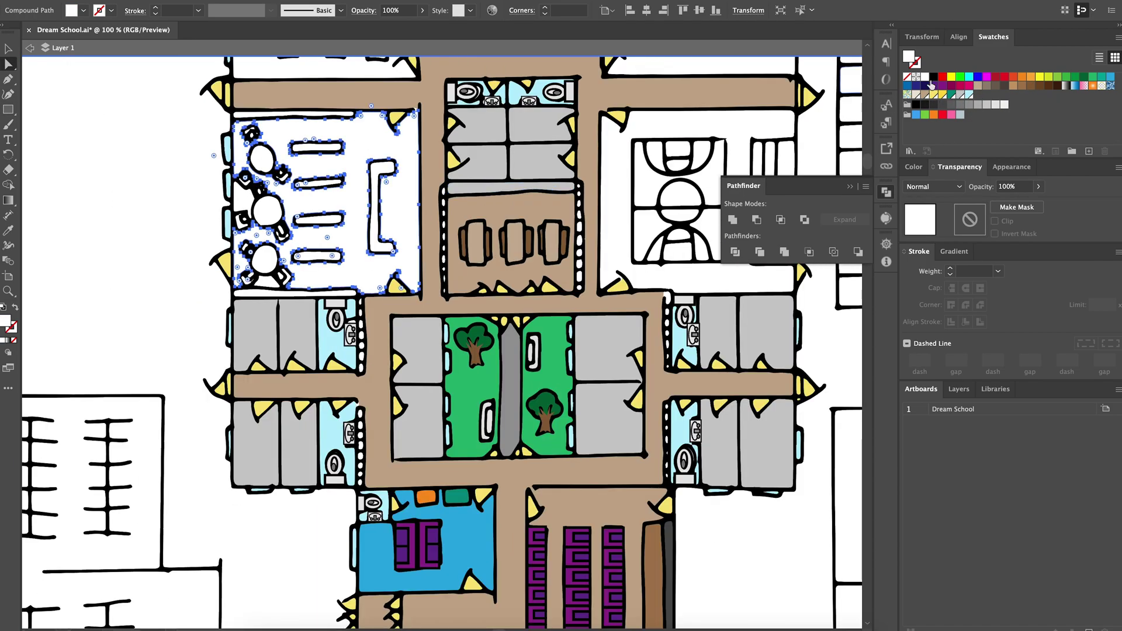
Fill the dining room light blue.
click(930, 85)
key(ctrl+=)
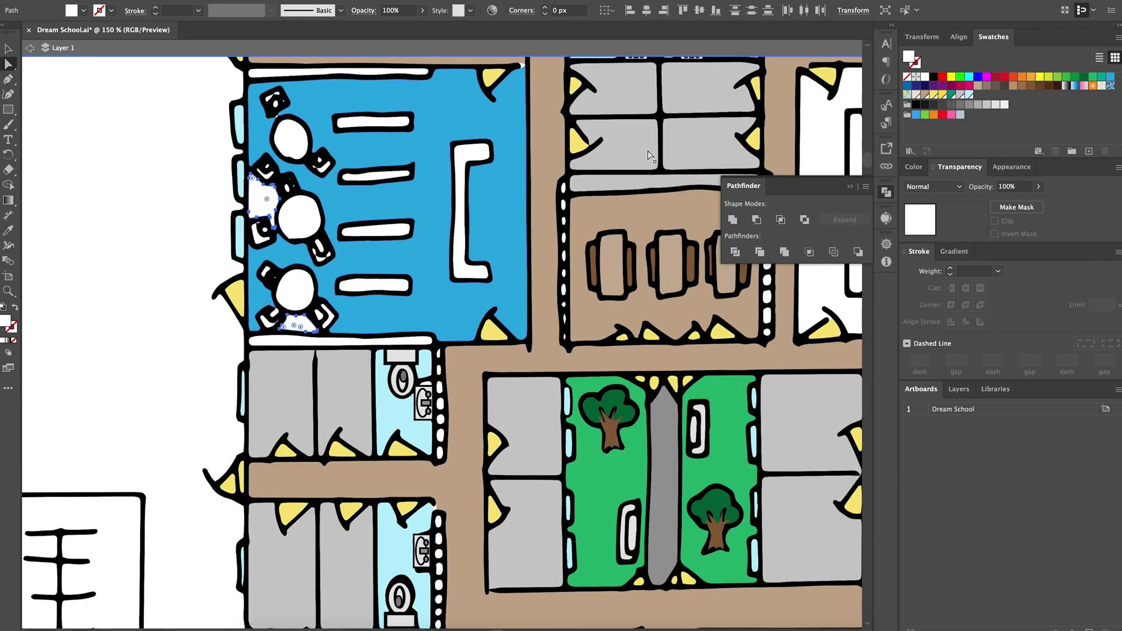
key(v)
scroll(446, 247, down, 3)
Copy a purple chair square beside the top round table.
click(446, 248)
key(ctrl+c)
scroll(507, 343, up, 2)
key(ctrl+v)
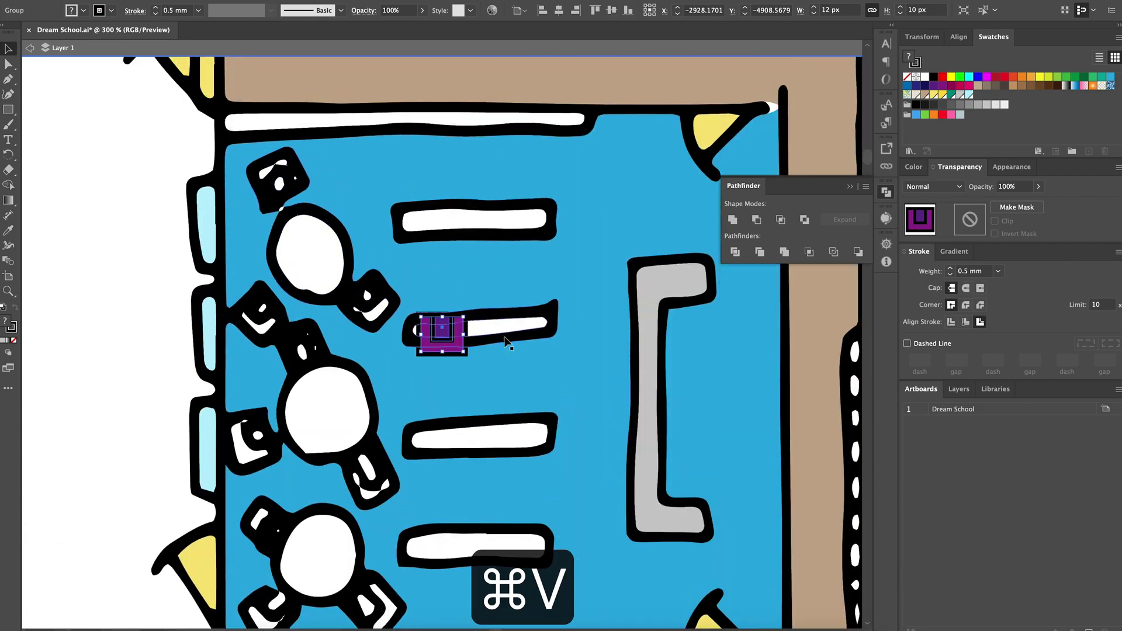
drag(443, 333, 277, 175)
scroll(350, 176, left, 3)
scroll(436, 214, down, 3)
Rotate the chair to face the table, add one by the middle table, and fill benches tan.
key(a)
key(v)
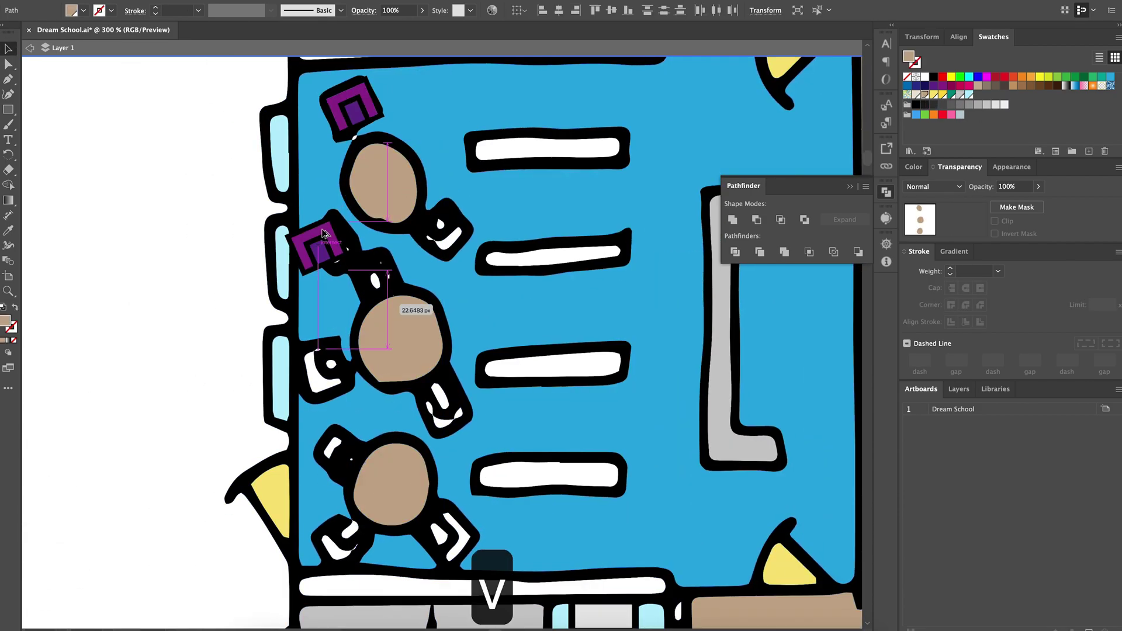
mouse_move(351, 105)
mouse_down()
mouse_move(330, 199)
mouse_move(458, 236)
mouse_up()
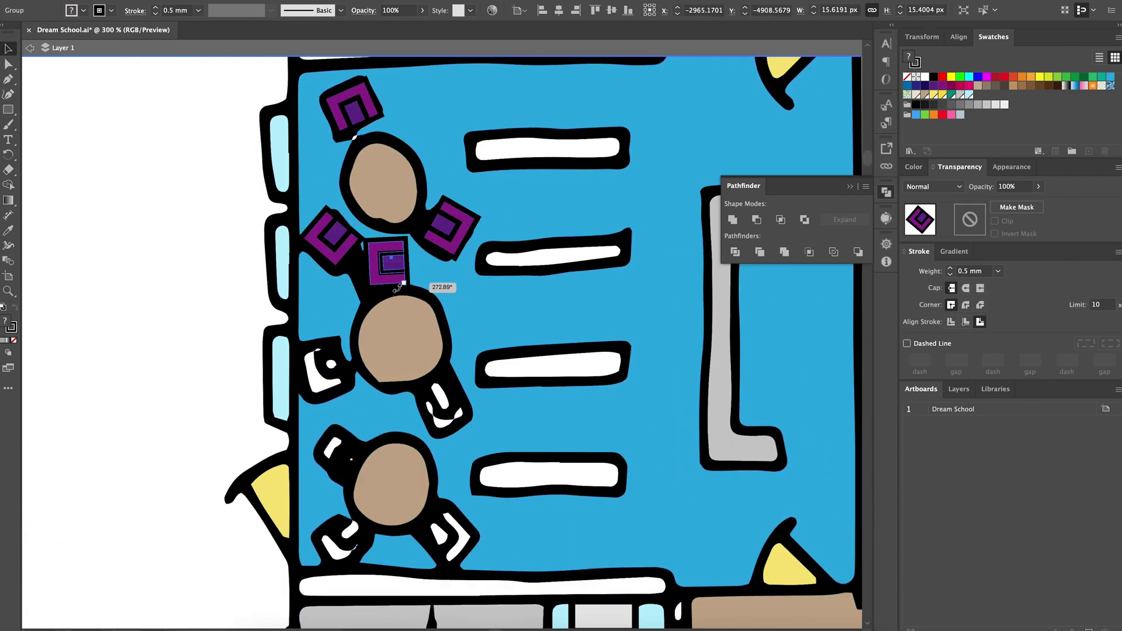
drag(336, 358, 478, 403)
scroll(478, 303, down, 2)
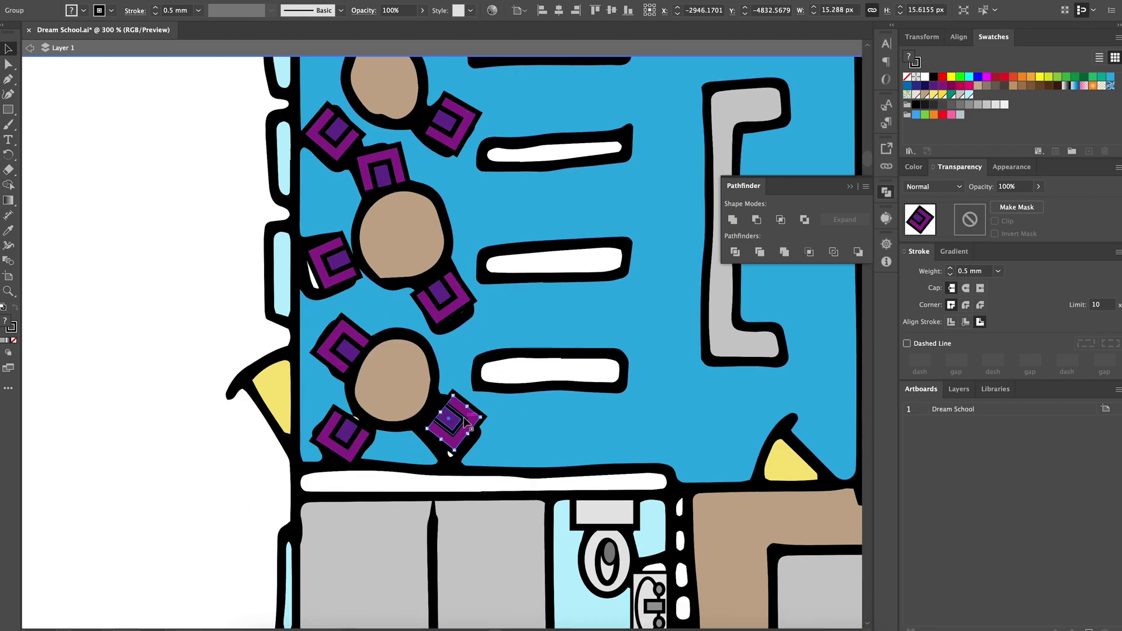
scroll(464, 416, down, 2)
scroll(464, 352, up, 1)
click(527, 199)
alt+scroll(527, 199, up, 1)
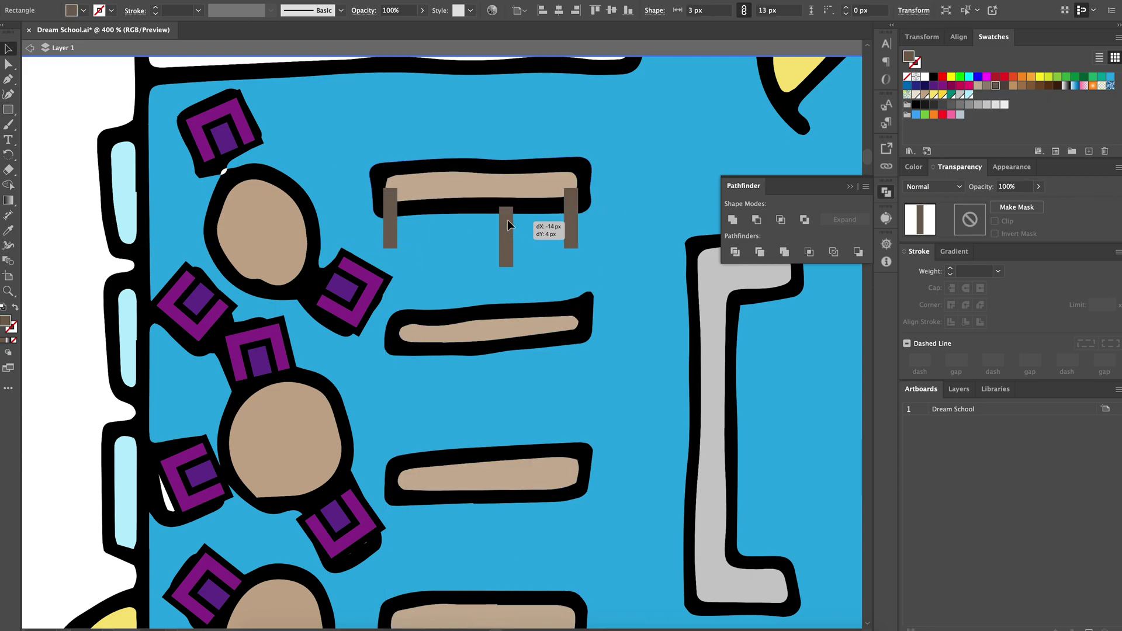
Draw a brown bar joining the bench legs and adjust the legs' height.
drag(507, 225, 450, 245)
scroll(450, 253, up, 1)
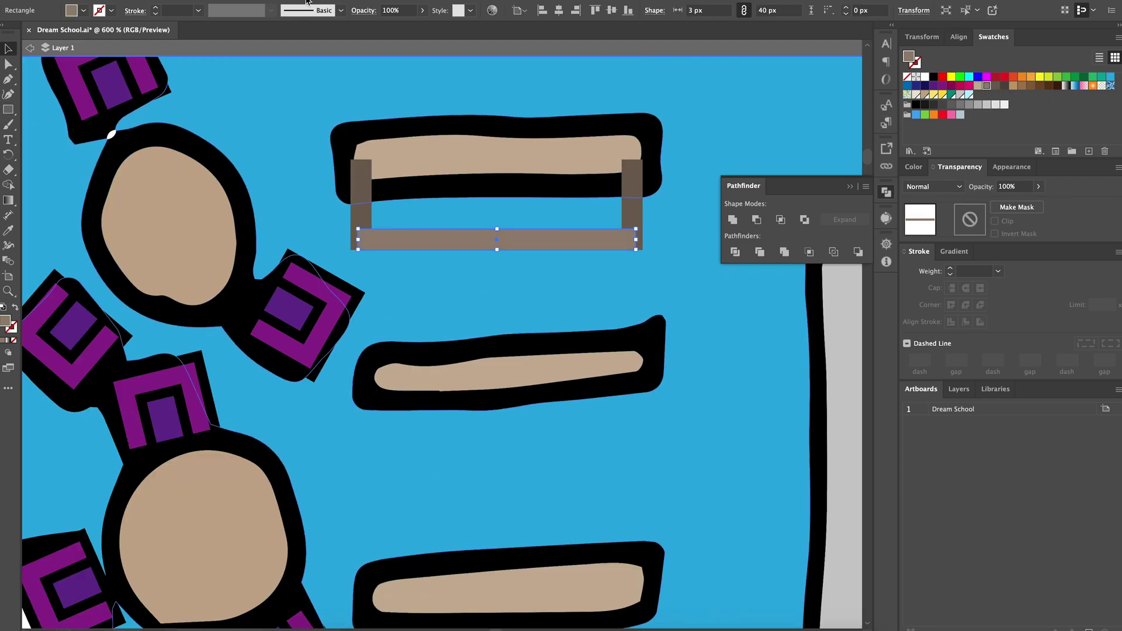
text(.25)
key(Return)
key(shift+super+bracketright)
key(super+z)
key(v)
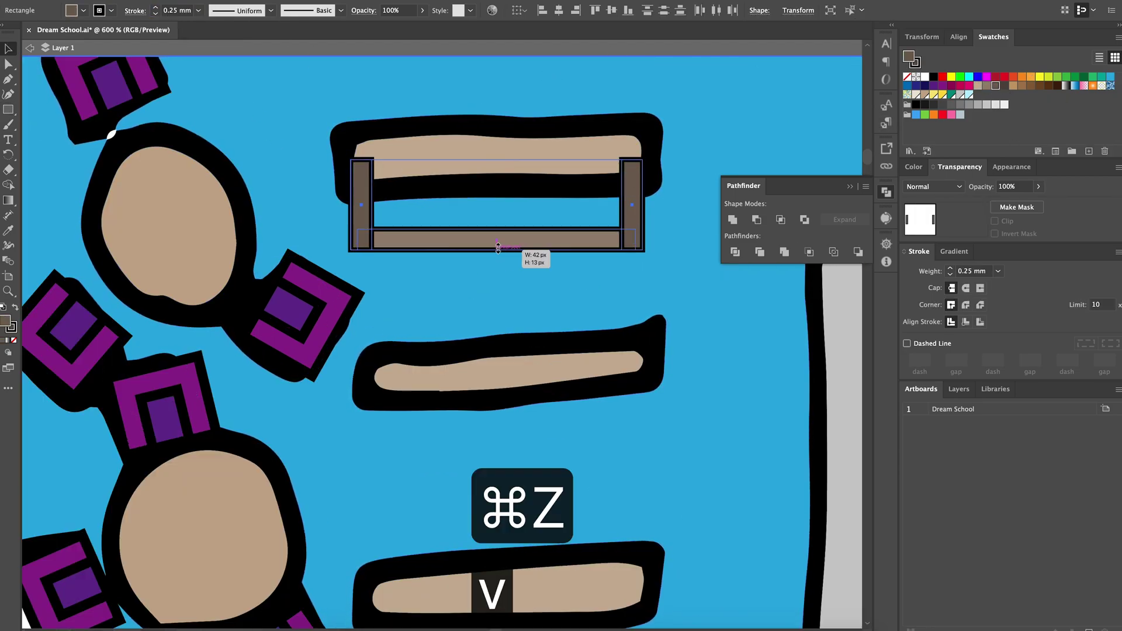
drag(498, 249, 497, 239)
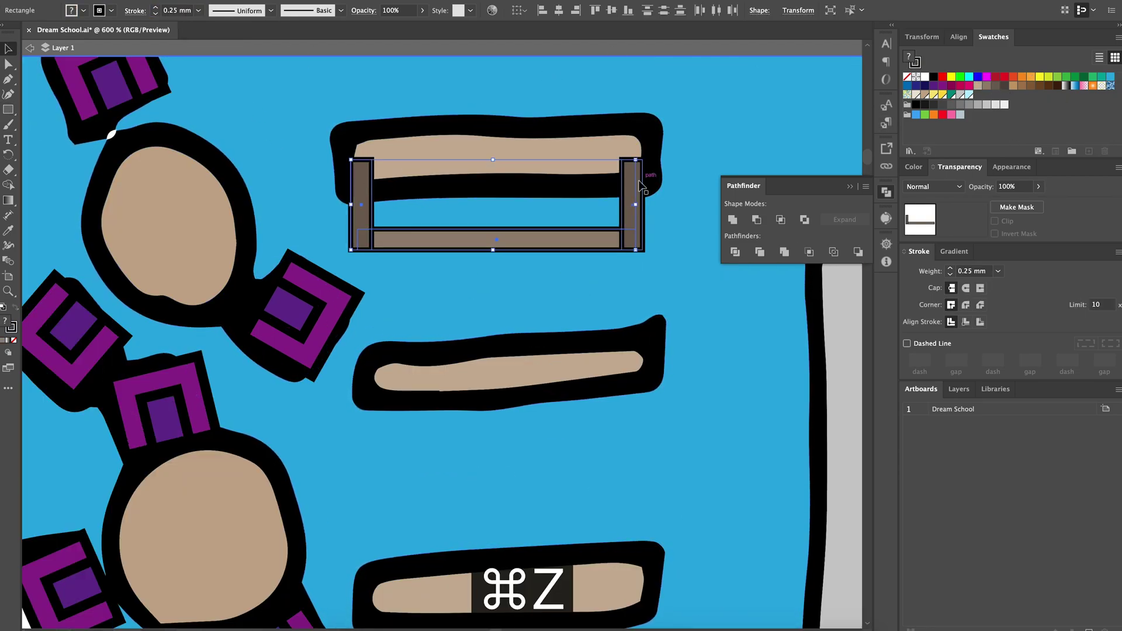
Fill a small bar orange and duplicate it repeatedly along the shelf.
click(1021, 77)
key(v)
scroll(377, 189, up, 5)
drag(387, 227, 409, 226)
key(super+d)
key(super+d)
scroll(401, 125, right, 2)
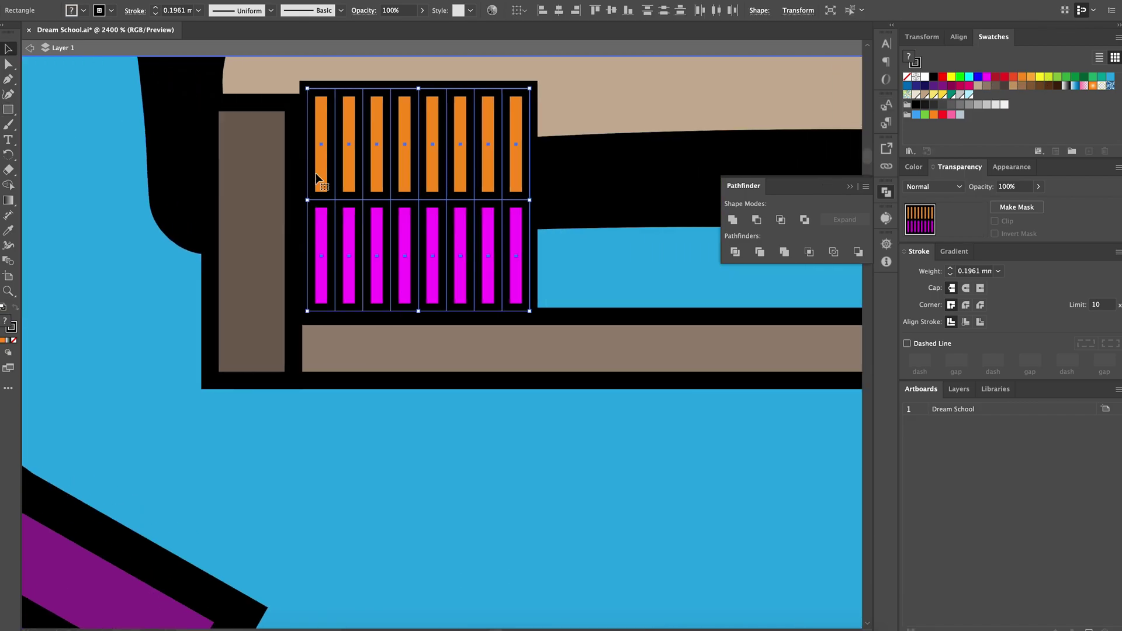
key(super+d)
scroll(318, 176, right, 5)
key(super+d)
key(super+minus)
key(super+d)
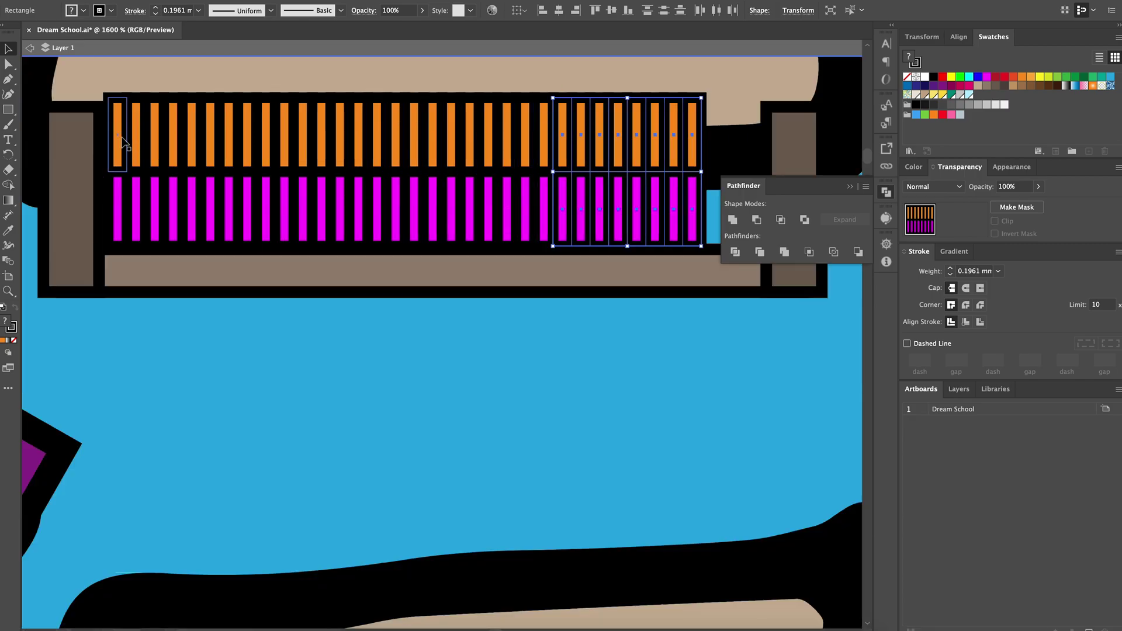
scroll(557, 205, up, 2)
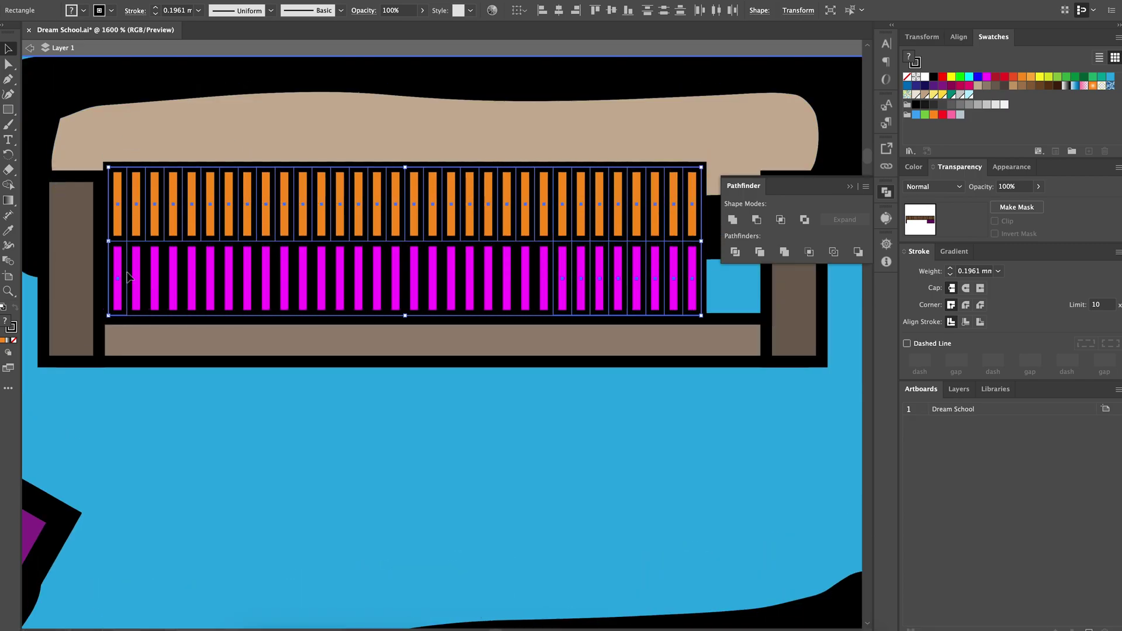
key(super+z)
key(shift+super+z)
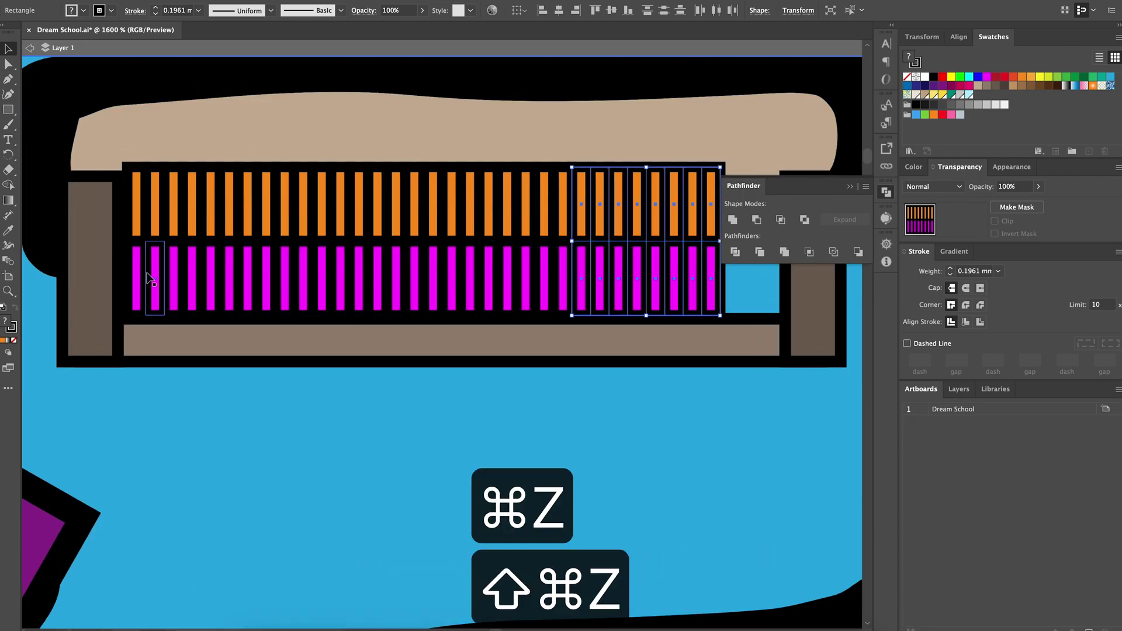
Group the book spines, then recolour selected spines dark grey and yellow.
drag(307, 281, 226, 282)
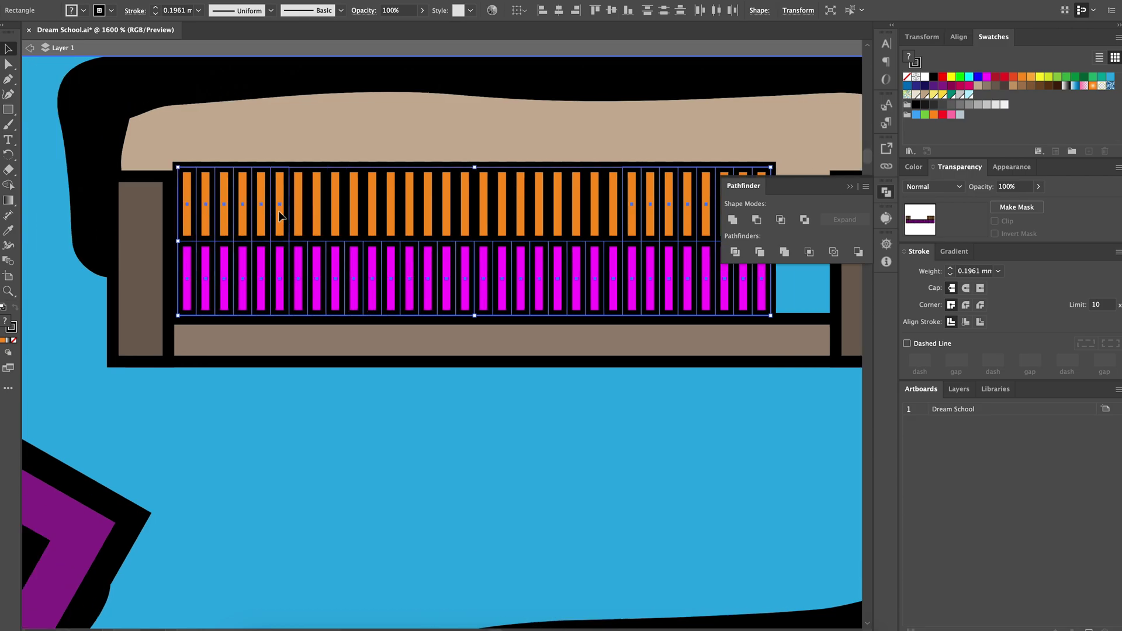
scroll(614, 218, right, 3)
key(super+g)
double_click(428, 215)
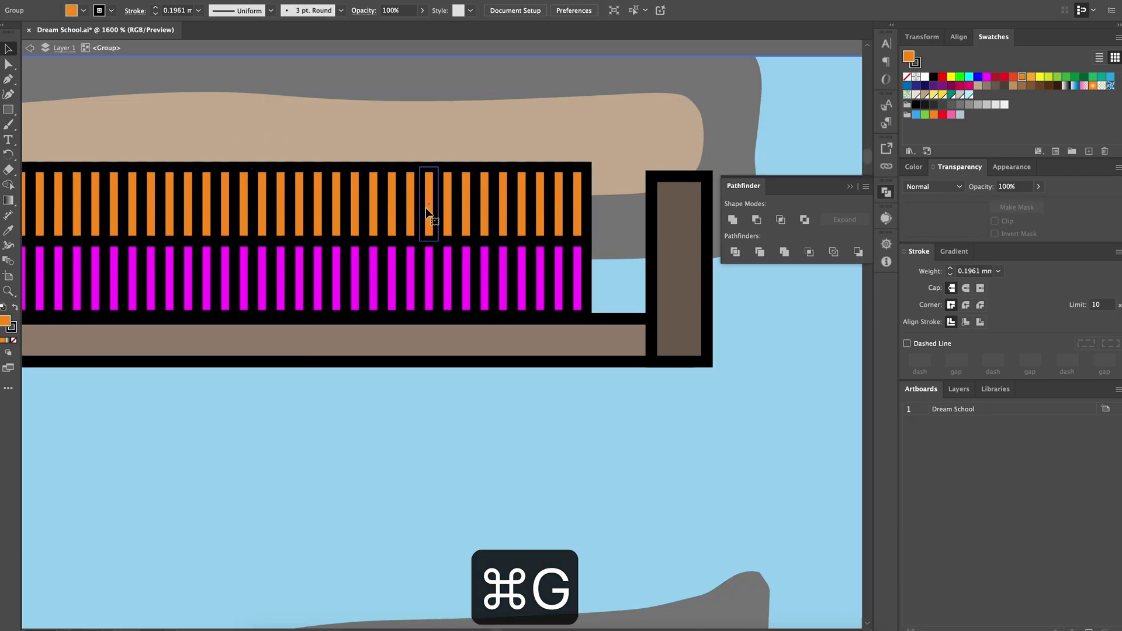
scroll(425, 210, down, 3)
scroll(333, 232, up, 3)
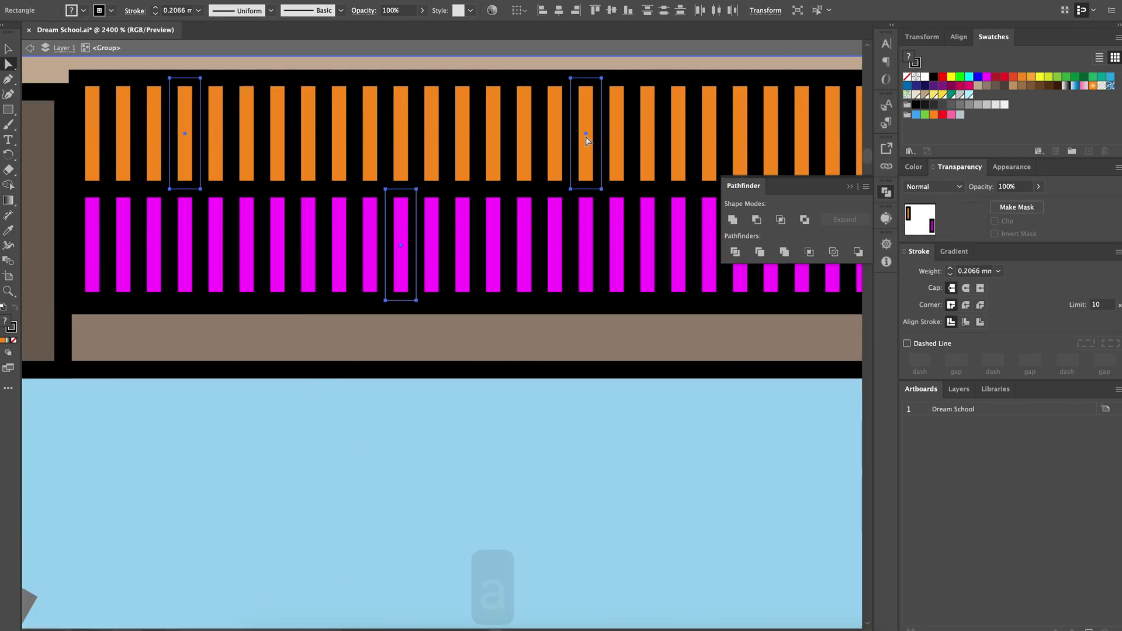
shift+click(654, 255)
scroll(147, 149, left, 10)
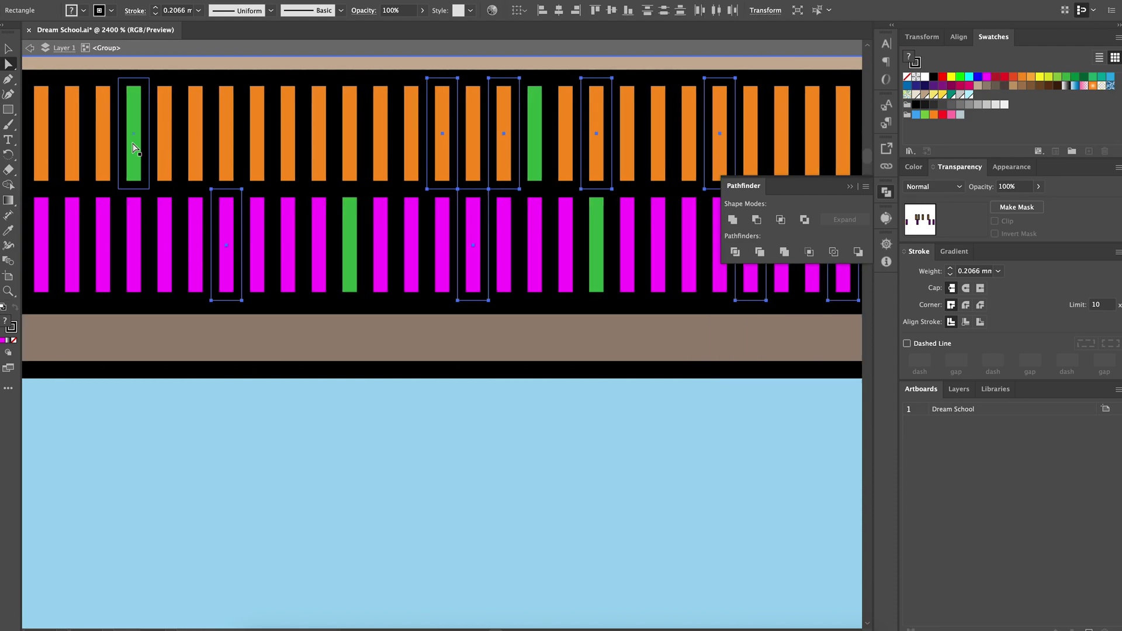
scroll(220, 150, left, 3)
scroll(622, 210, right, 10)
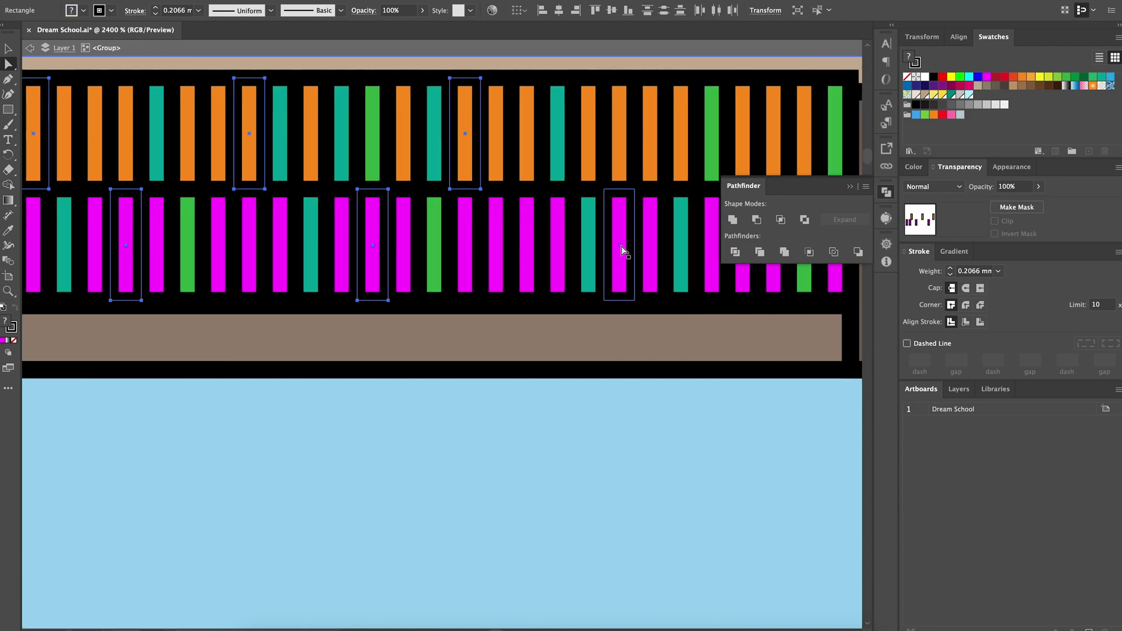
scroll(621, 246, right, 5)
scroll(394, 219, left, 2)
scroll(290, 111, left, 5)
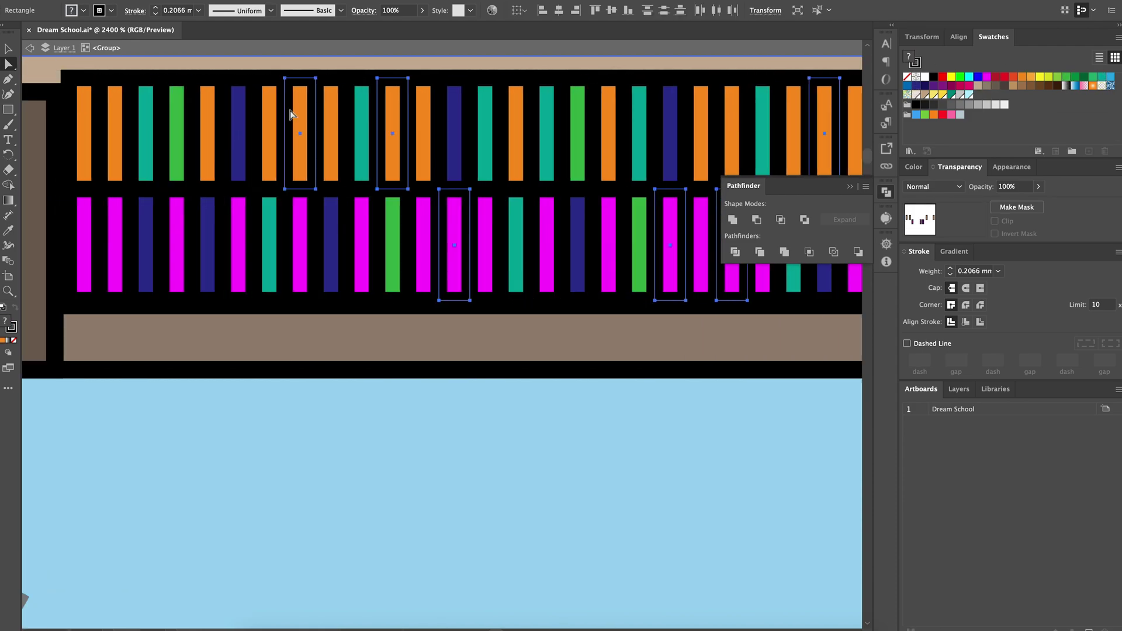
click(932, 105)
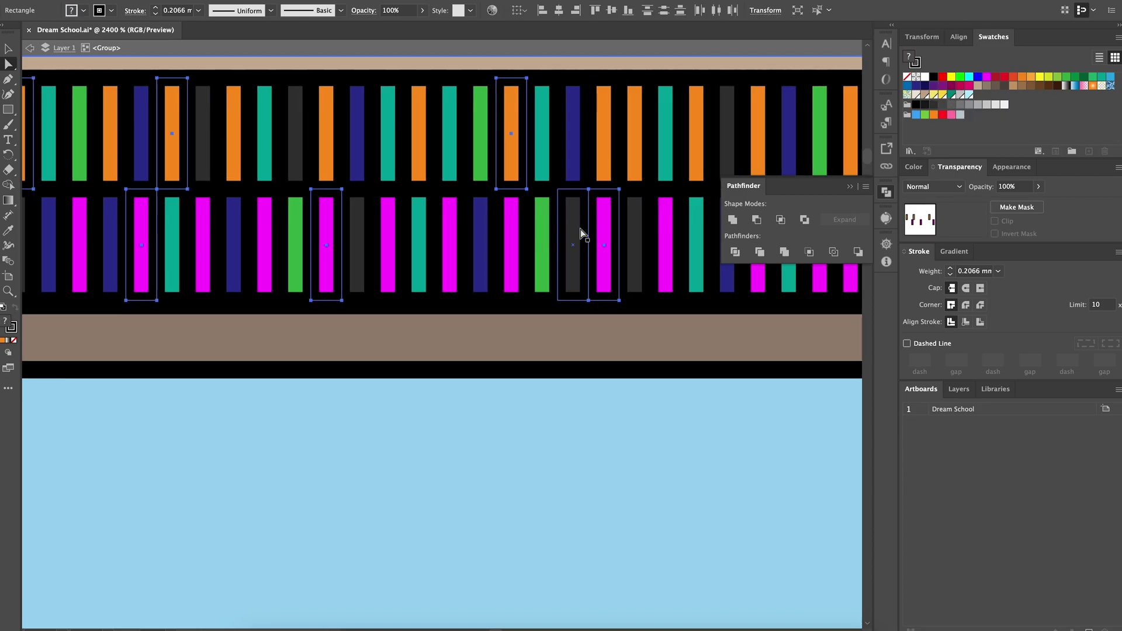
click(951, 76)
scroll(106, 205, down, 1)
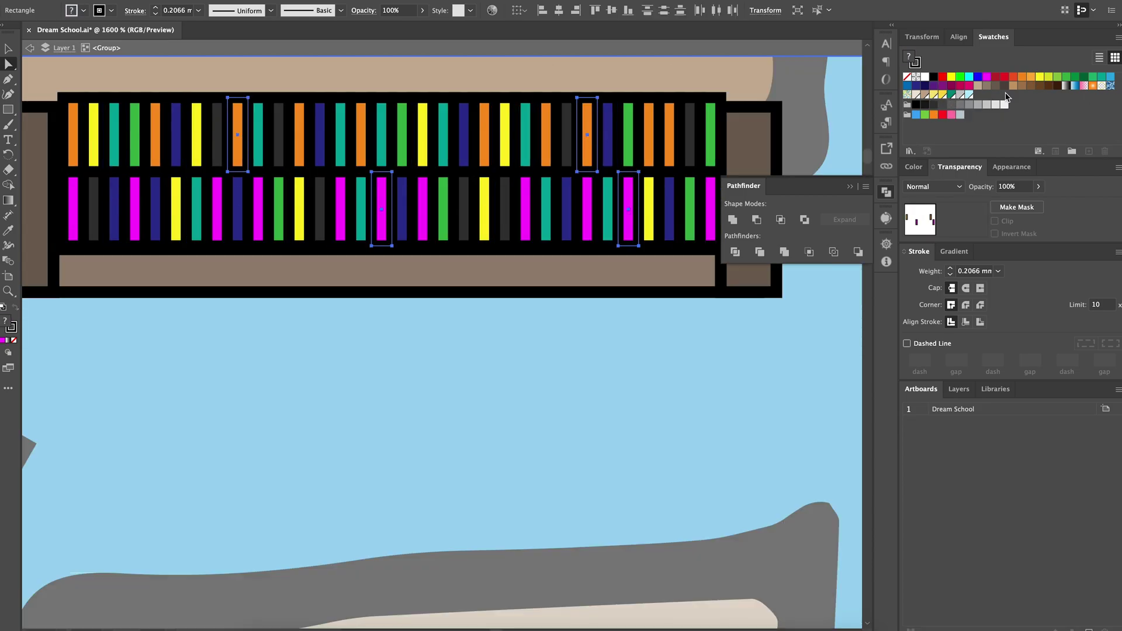
scroll(150, 199, down, 2)
Paste the beige shelf top in front and enlarge it around its centre.
key(v)
click(168, 161)
key(ctrl+x)
key(ctrl+shift+v)
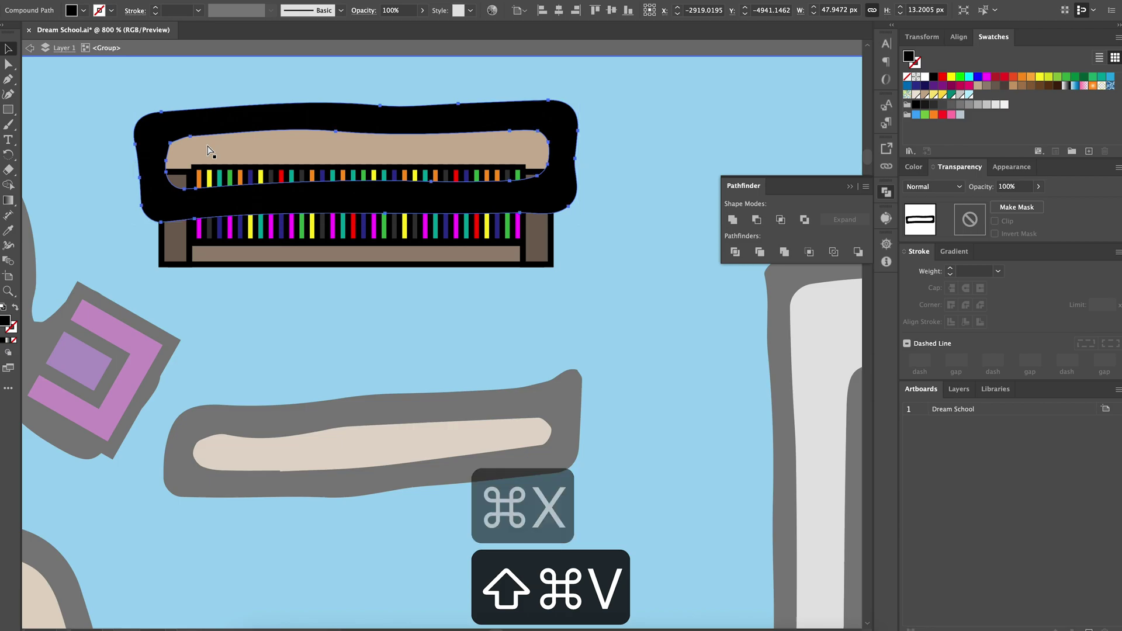
drag(357, 130, 363, 111)
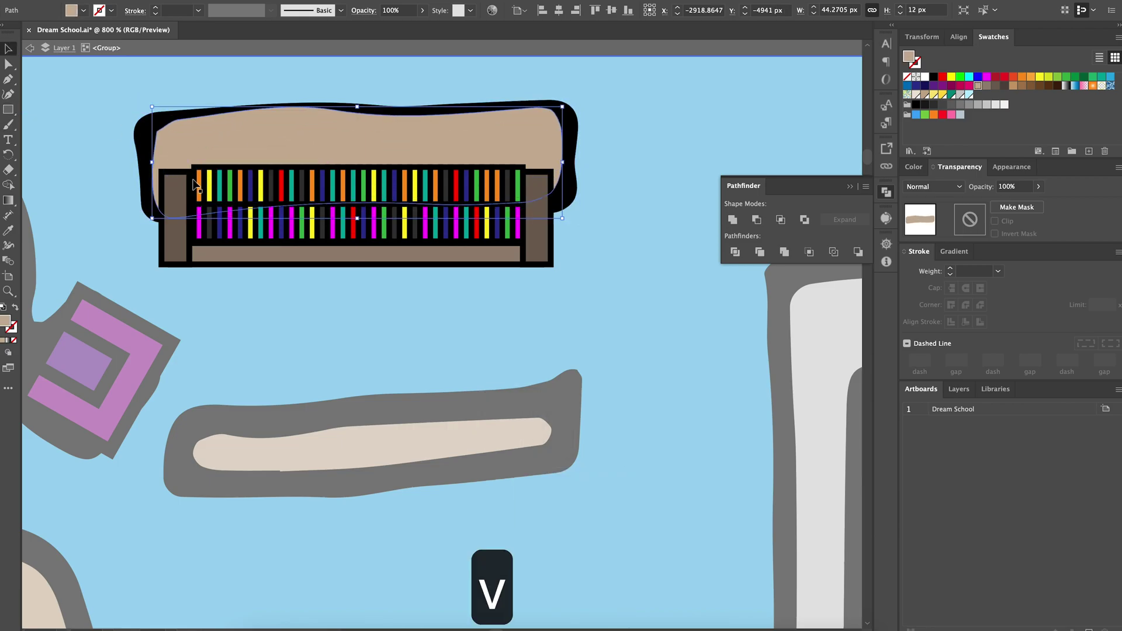
Copy the bookshelf onto the tables below, removing the extra copies.
click(229, 163)
key(ctrl+a)
text(.25)
key(Return)
key(ctrl+z)
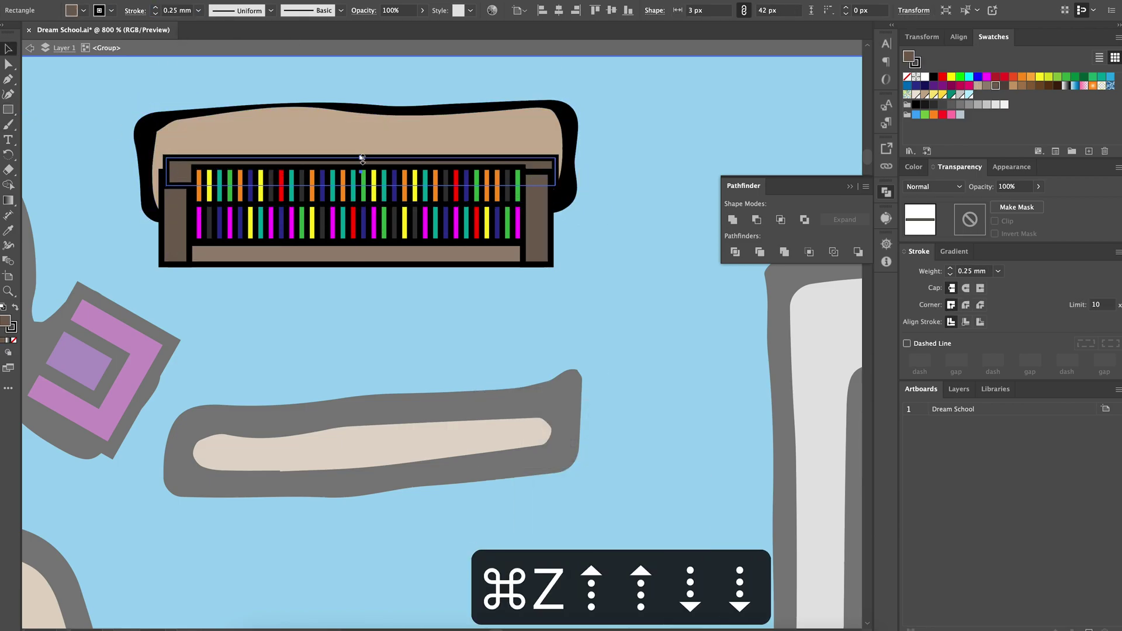
key(v)
drag(306, 158, 313, 293)
key(ctrl+d)
key(ctrl+d)
key(ctrl+minus)
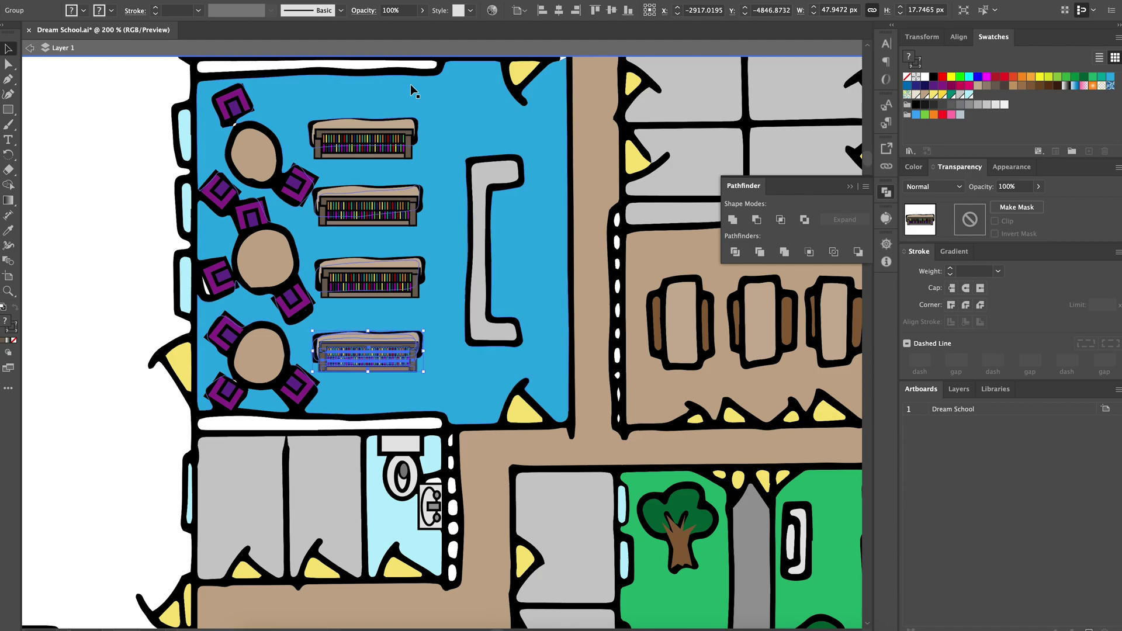
key(ctrl+z)
key(ctrl+plus)
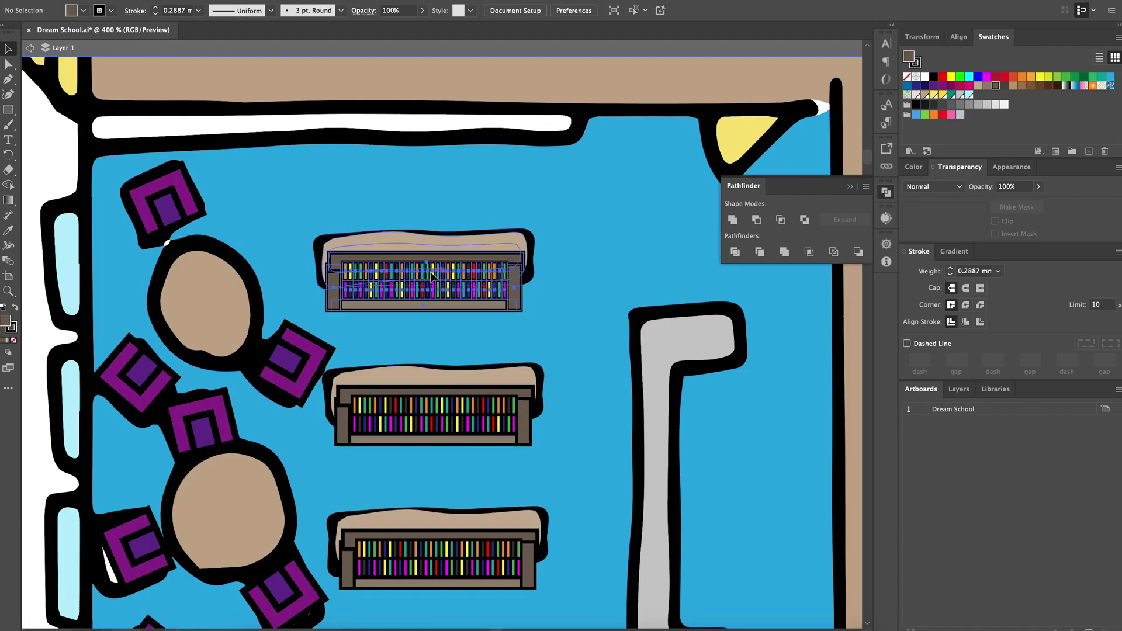
Line the top wall with two shelves and paste copies along the bottom wall.
mouse_move(430, 272)
mouse_down()
mouse_move(212, 114)
mouse_move(217, 134)
mouse_up()
drag(220, 132, 386, 131)
key(ctrl+minus)
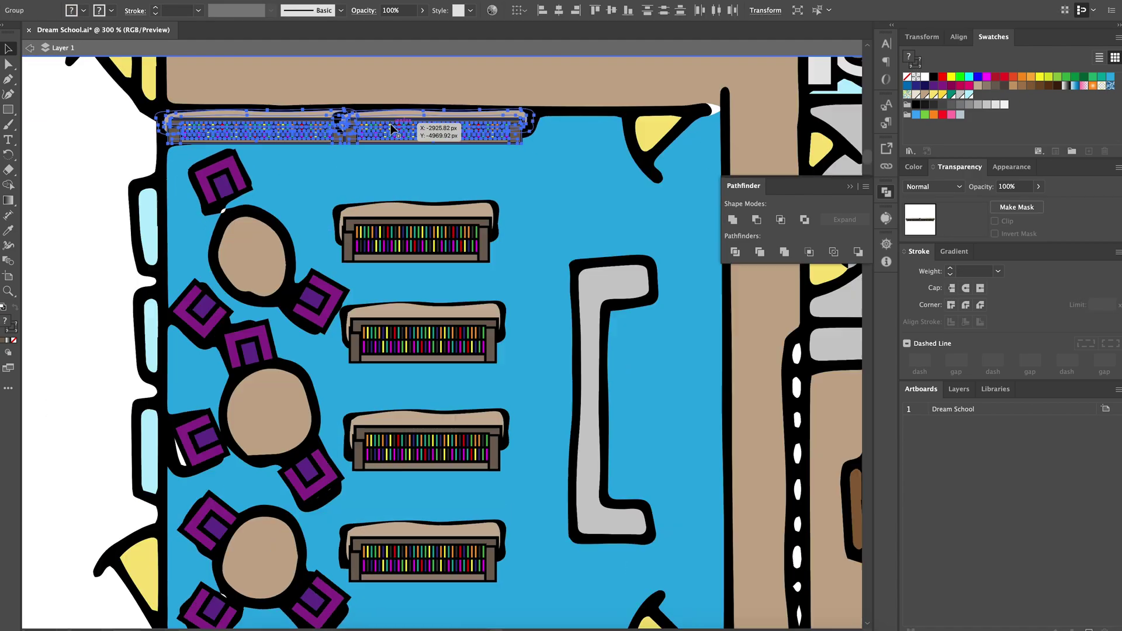
scroll(438, 351, down, 5)
key(ctrl+c)
key(ctrl+v)
drag(614, 337, 526, 478)
key(ctrl+minus)
key(ctrl+minus)
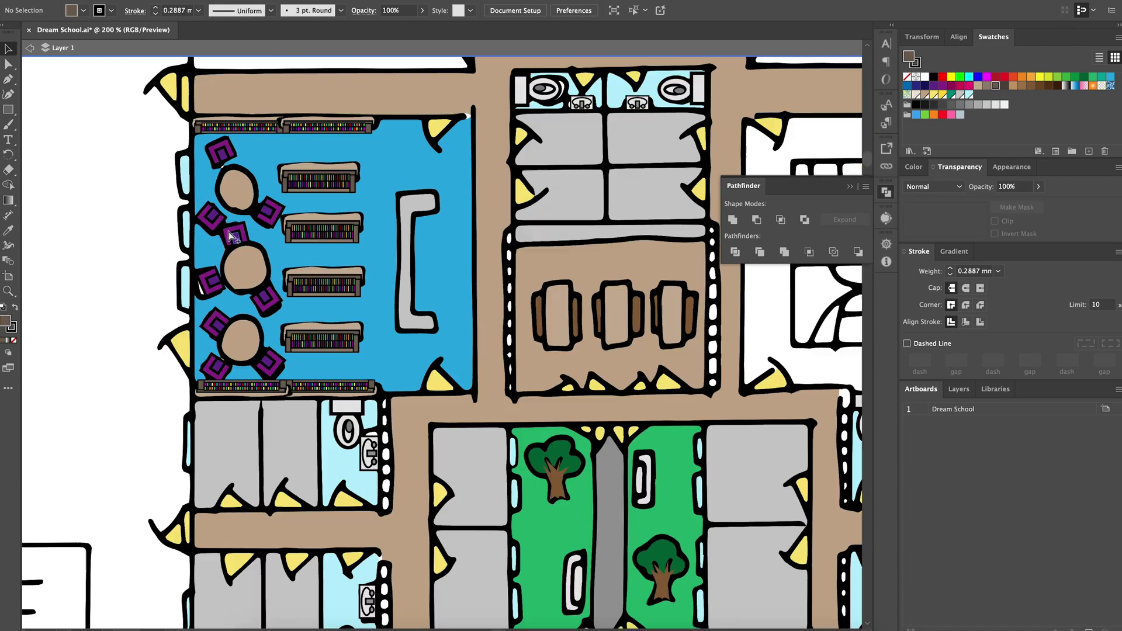
scroll(439, 351, up, 5)
Fill the top-left room's three cabinets blue.
key(a)
click(348, 212)
key(i)
click(203, 561)
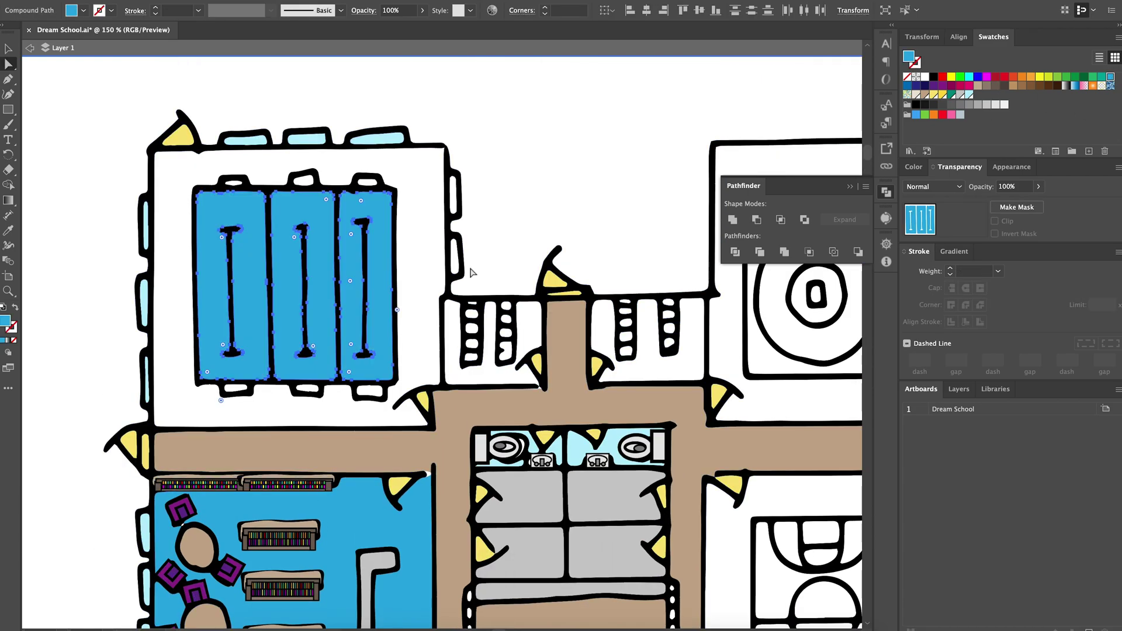
Fill the room's floor rectangle grey and send it to the back.
key(v)
click(815, 166)
click(263, 146)
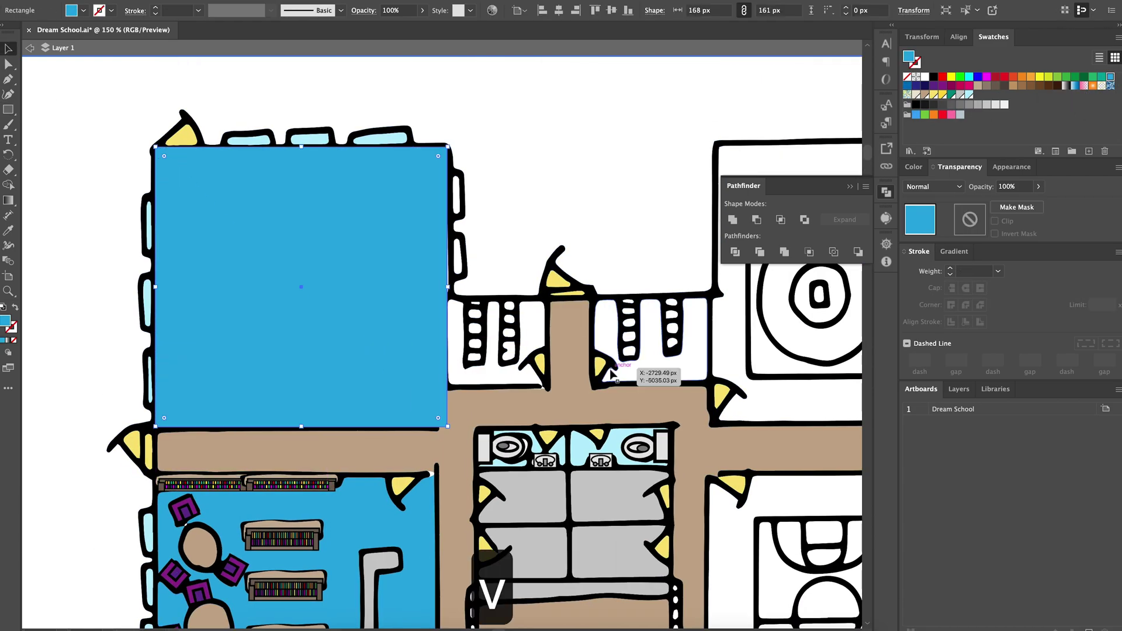
key(ctrl+shift+bracketleft)
key(ctrl+plus)
Fill the small neighbouring room with white window slits grey.
key(a)
click(236, 220)
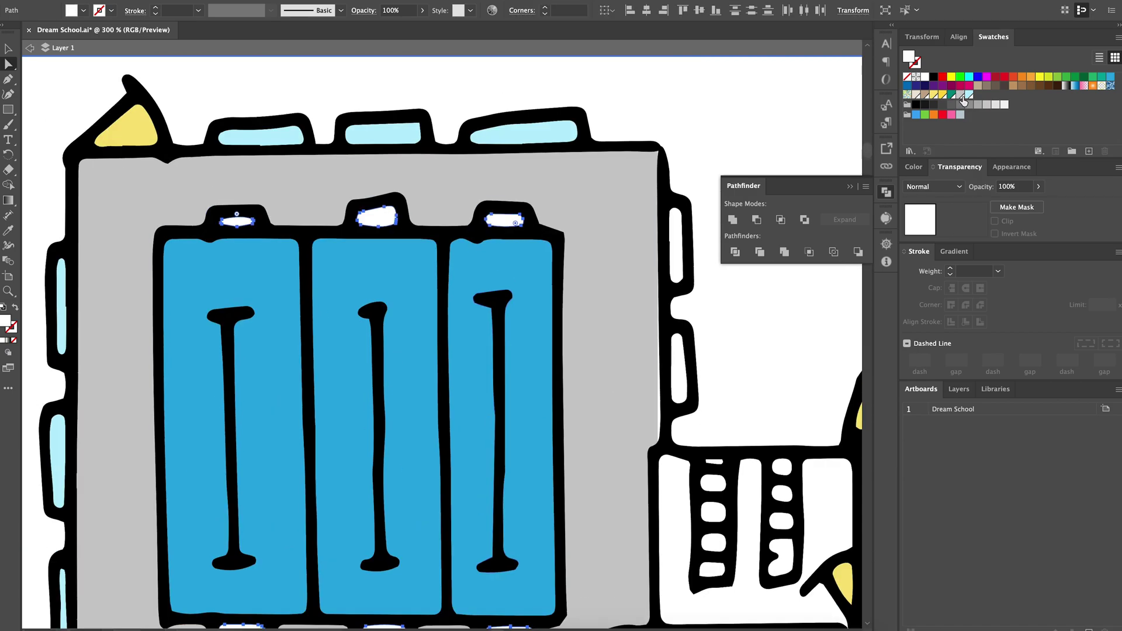
key(ctrl+minus)
scroll(490, 263, down, 5)
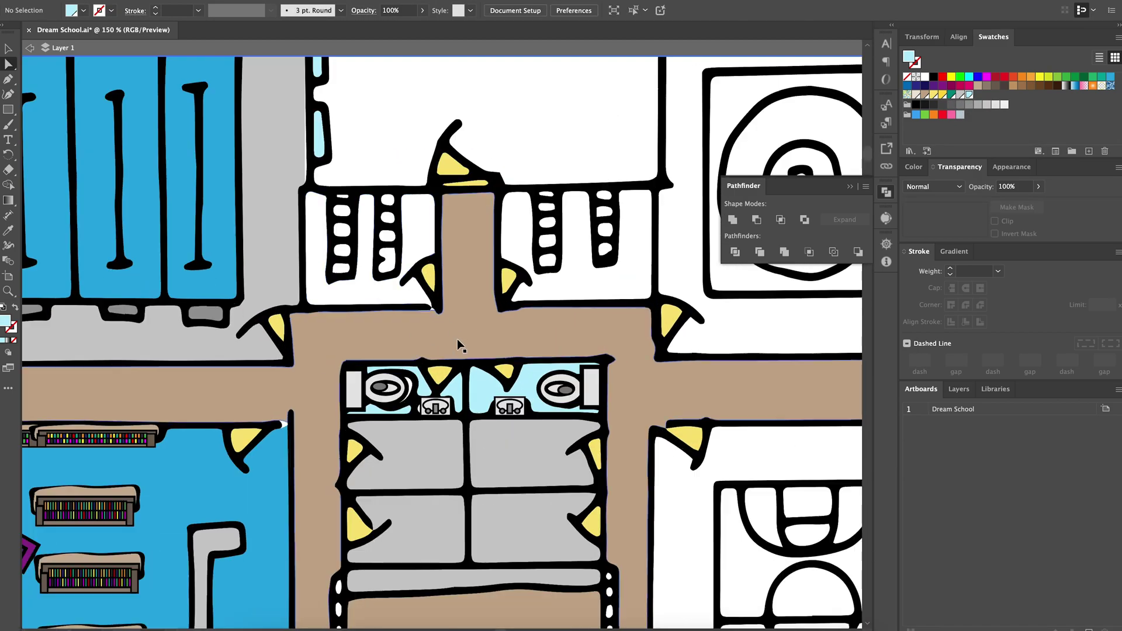
click(456, 340)
key(ctrl+plus)
key(ctrl+plus)
key(ctrl+plus)
key(ctrl+plus)
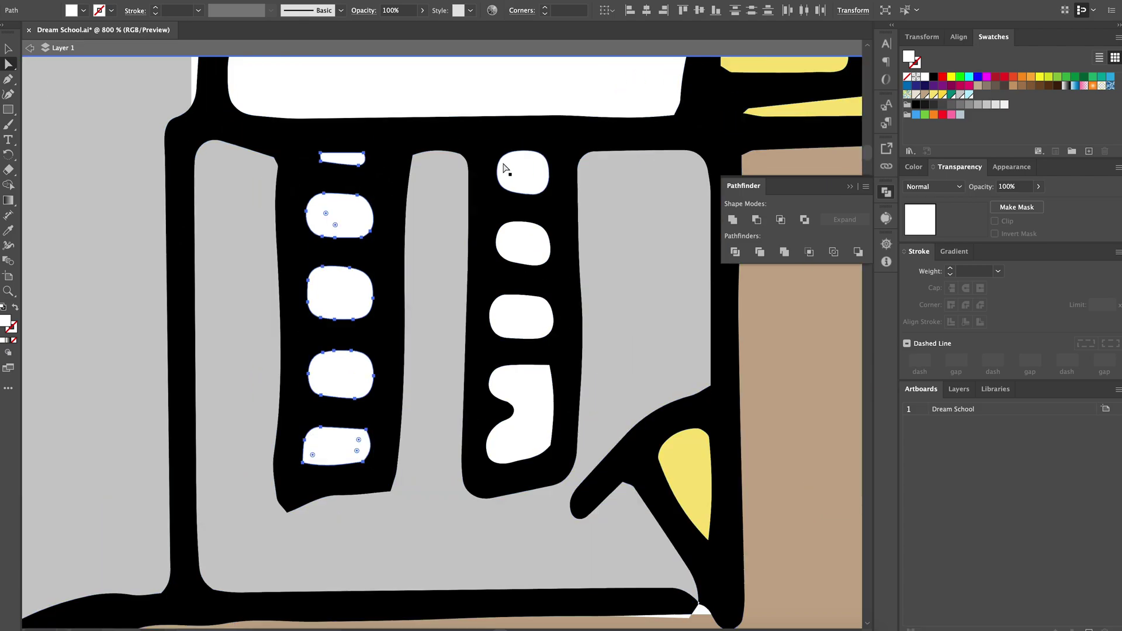
click(1110, 82)
key(ctrl+minus)
scroll(576, 189, left, 5)
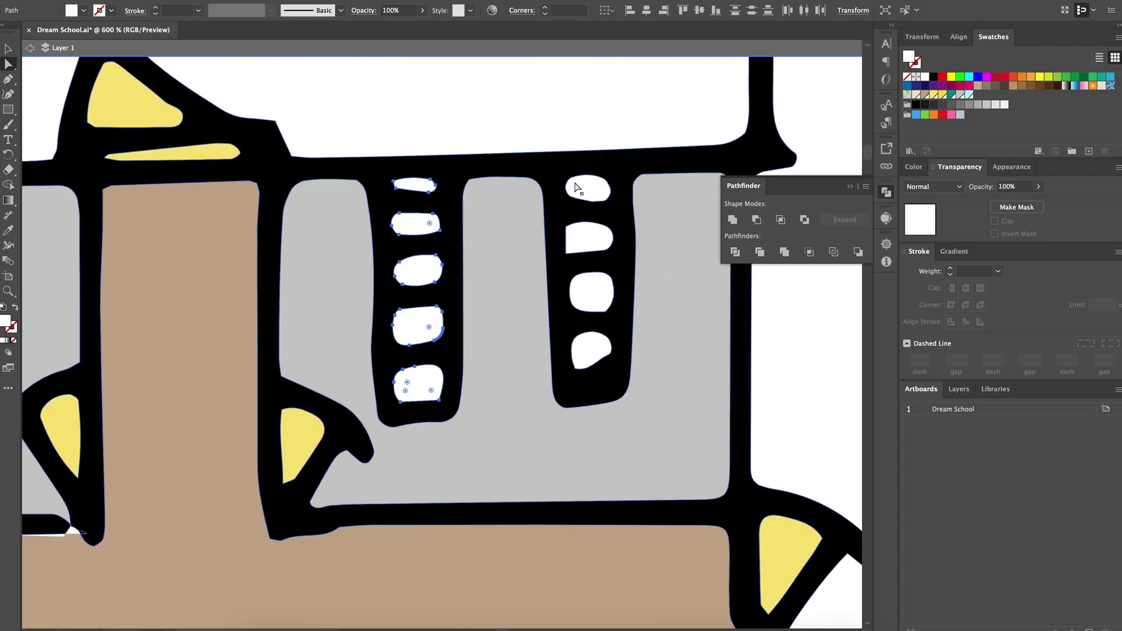
Fill the striped bench room area brown.
key(ctrl+minus)
key(ctrl+minus)
scroll(491, 263, right, 3)
key(ctrl+plus)
key(a)
click(586, 163)
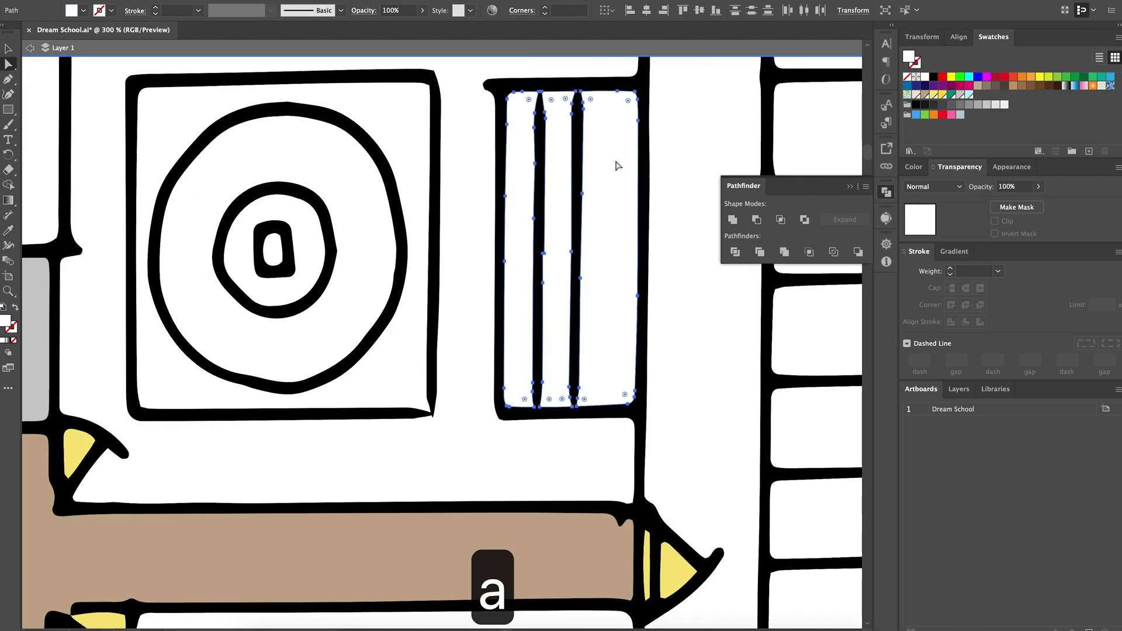
click(493, 174)
scroll(501, 400, down, 3)
Fill the square pad dark grey, colour its circle, and draw a small centre rectangle.
click(570, 491)
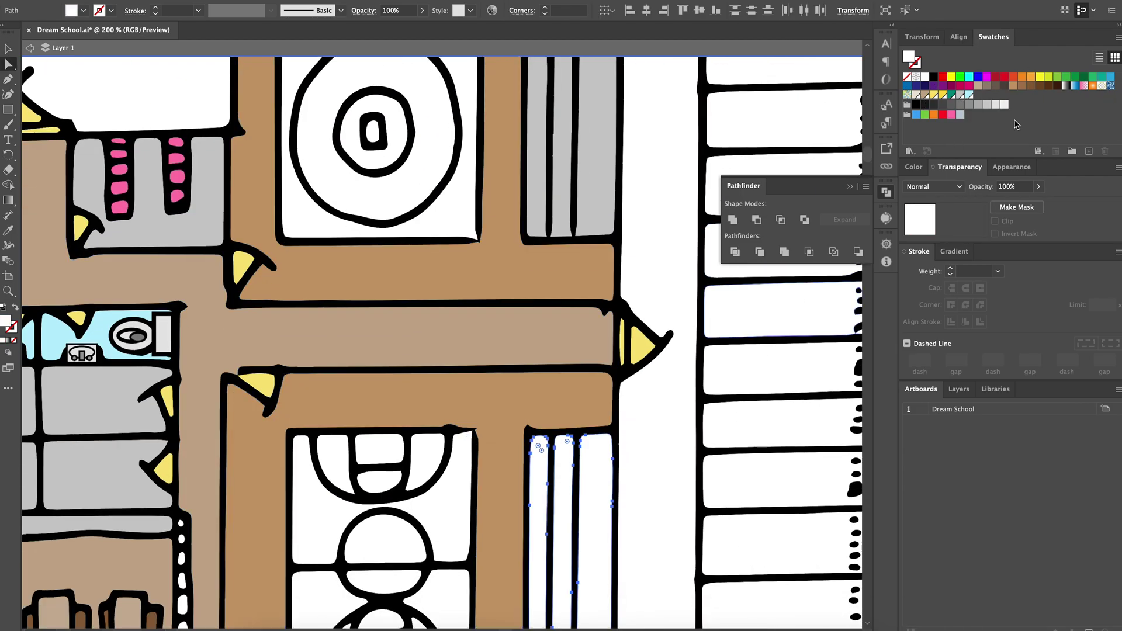
scroll(304, 156, up, 3)
click(304, 156)
scroll(376, 238, up, 2)
scroll(381, 121, down, 4)
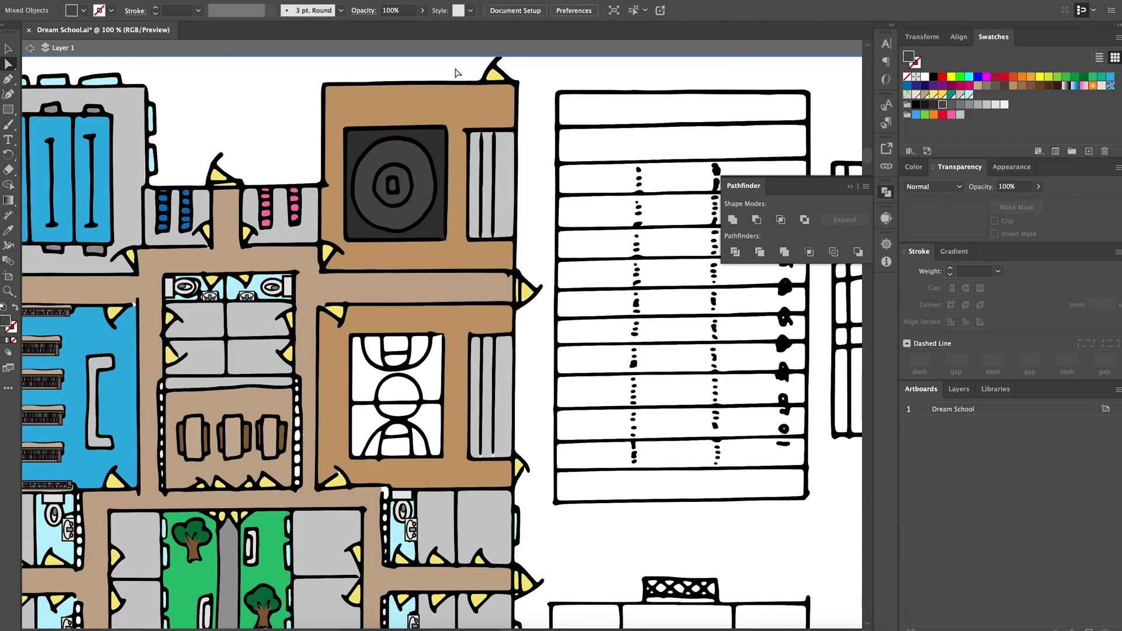
scroll(483, 164, up, 2)
click(483, 163)
scroll(456, 187, up, 4)
key(m)
drag(431, 178, 476, 195)
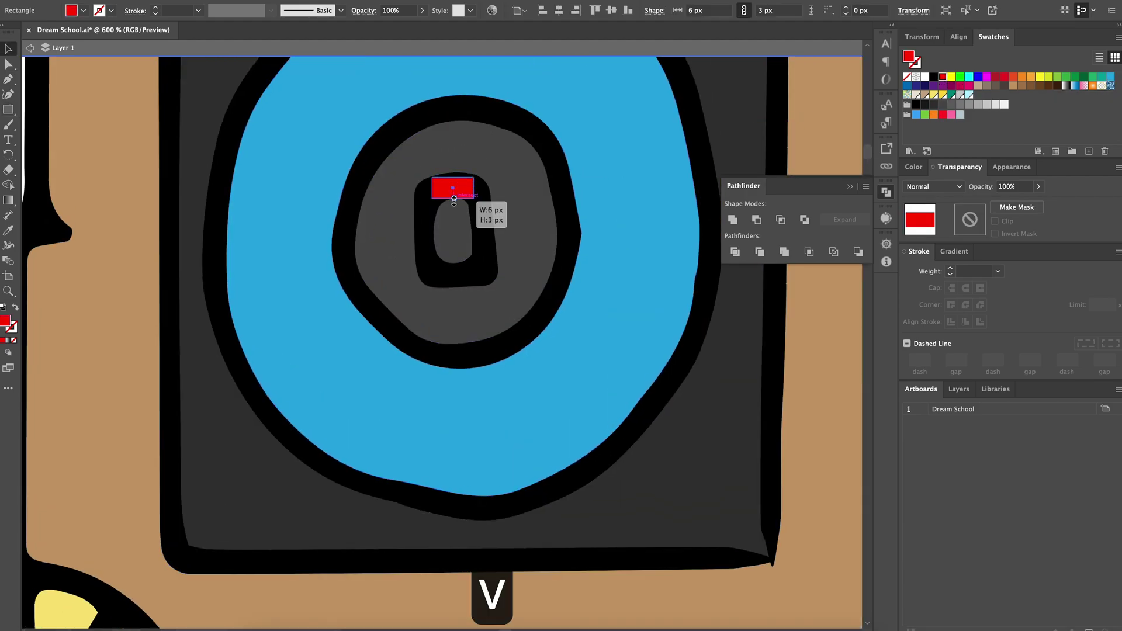
scroll(435, 297, down, 3)
scroll(376, 313, down, 3)
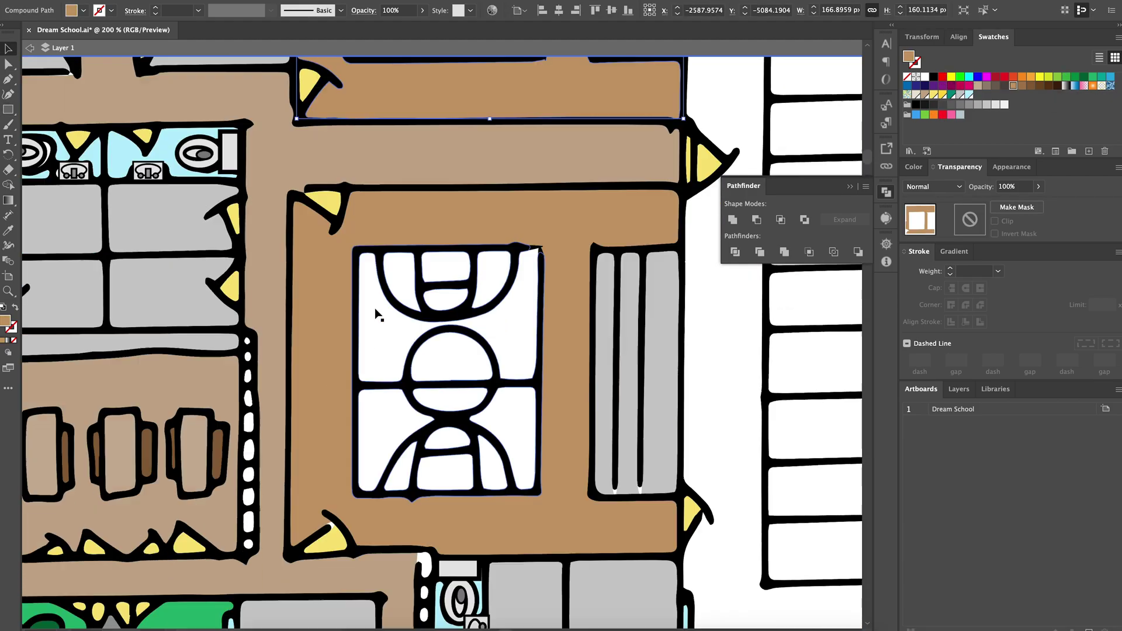
scroll(445, 205, up, 2)
click(492, 436)
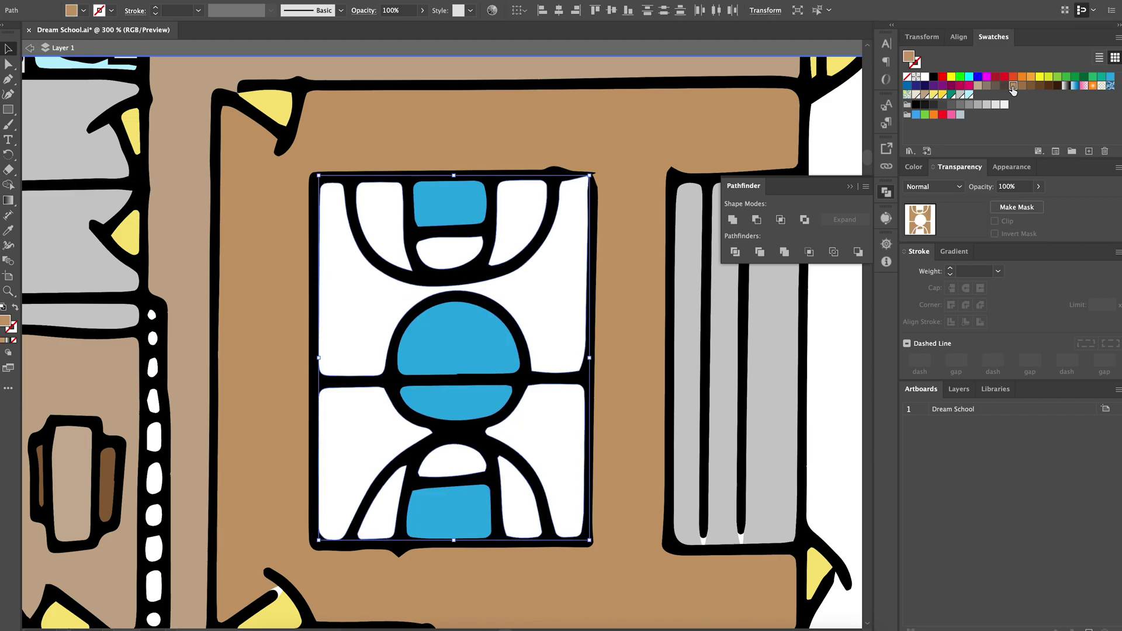
scroll(702, 329, down, 2)
scroll(702, 330, down, 2)
scroll(614, 263, down, 3)
scroll(471, 217, down, 2)
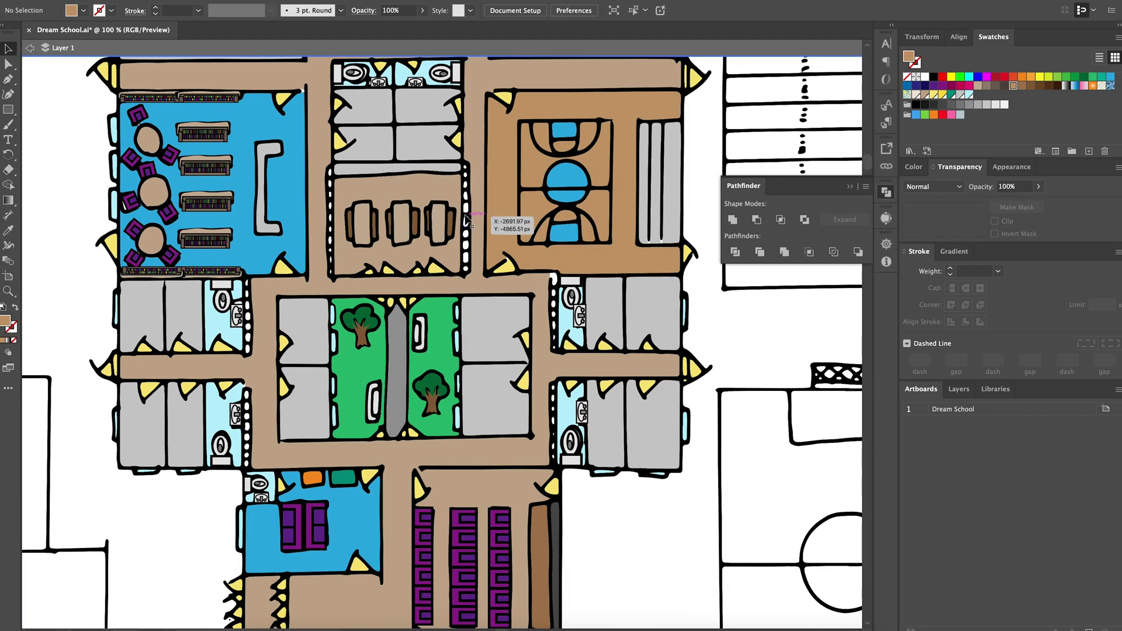
scroll(465, 220, up, 3)
scroll(466, 219, up, 4)
Draw a 0.25-stroke rectangle, repeat copies up the wall, and group them.
drag(500, 443, 526, 514)
scroll(525, 514, down, 1)
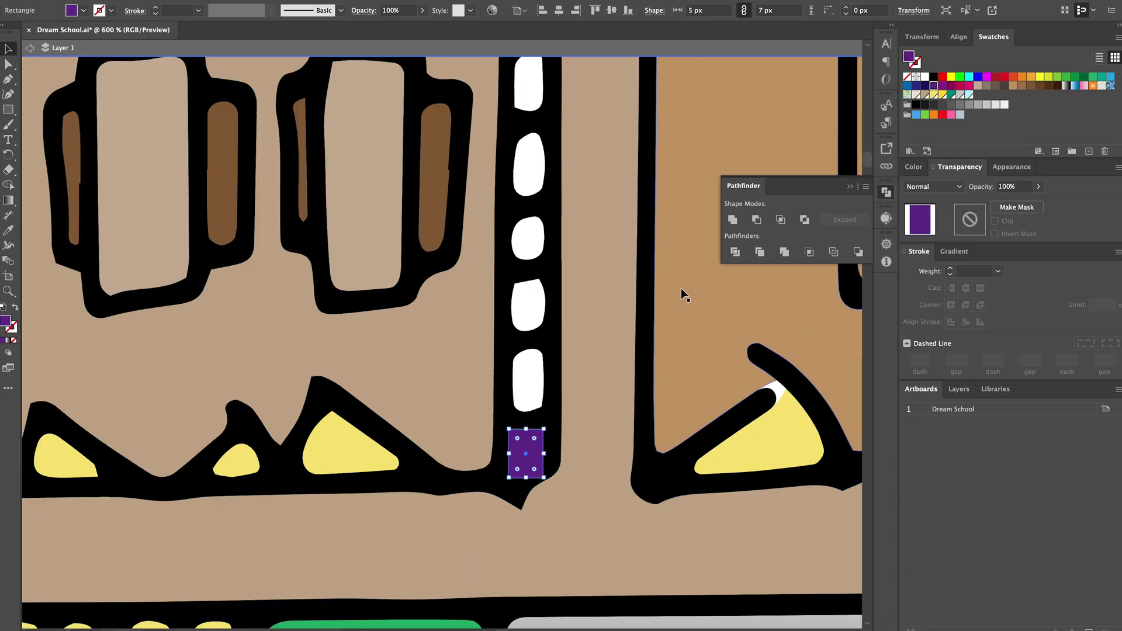
click(179, 15)
text(.25)
key(Return)
key(v)
drag(528, 438, 523, 388)
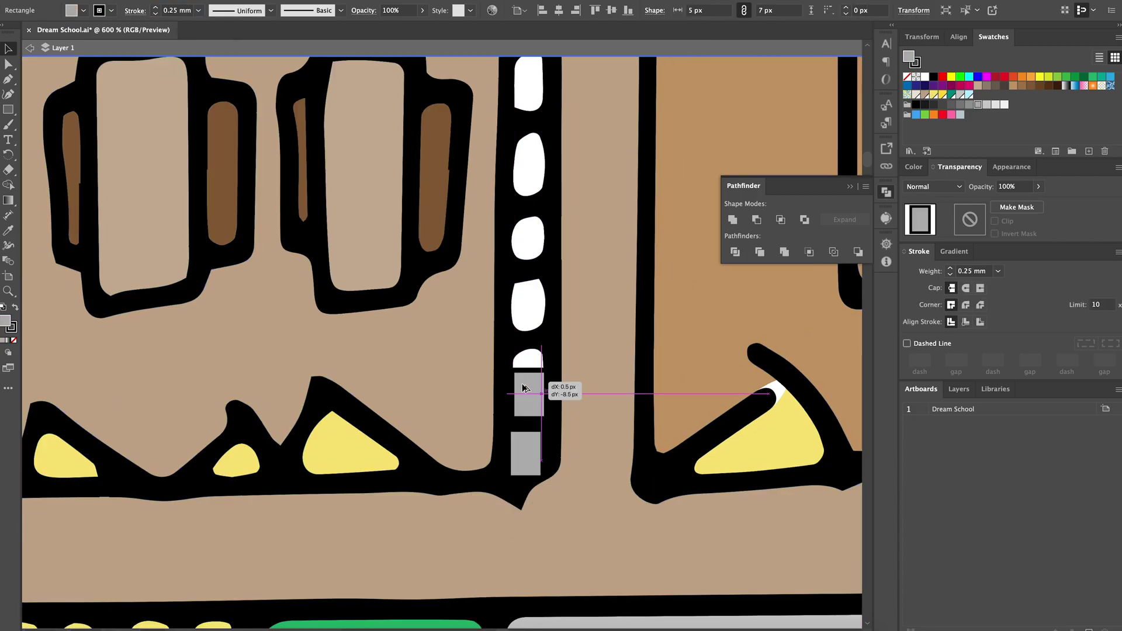
key(ctrl+d)
key(ctrl+d)
key(ctrl+d)
scroll(521, 192, up, 1)
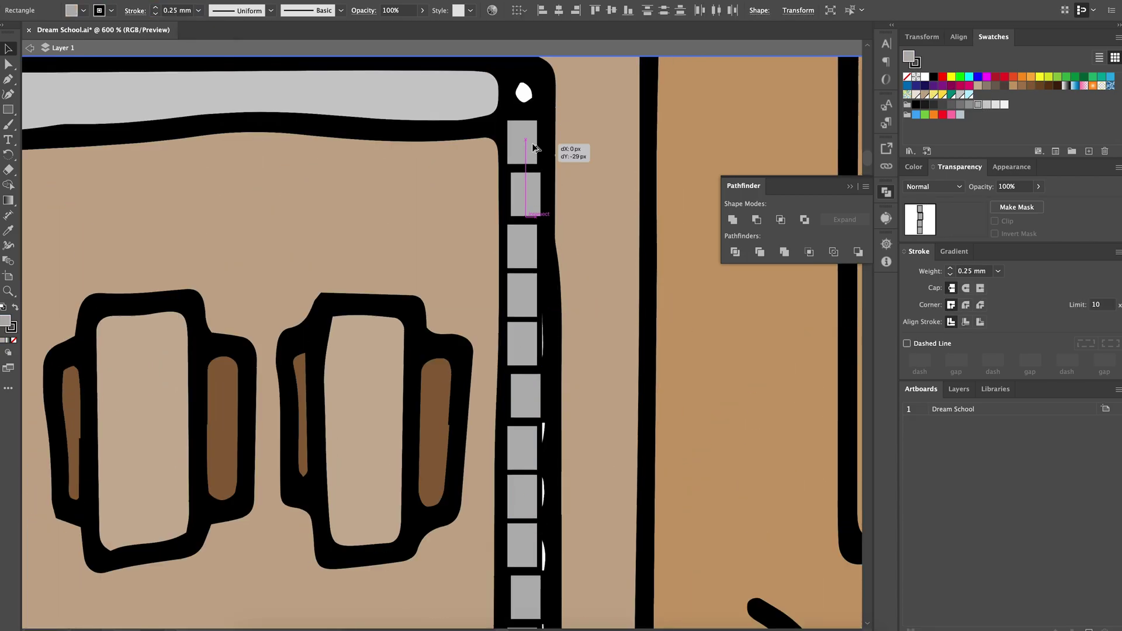
scroll(519, 422, up, 2)
key(ctrl+g)
scroll(531, 228, down, 5)
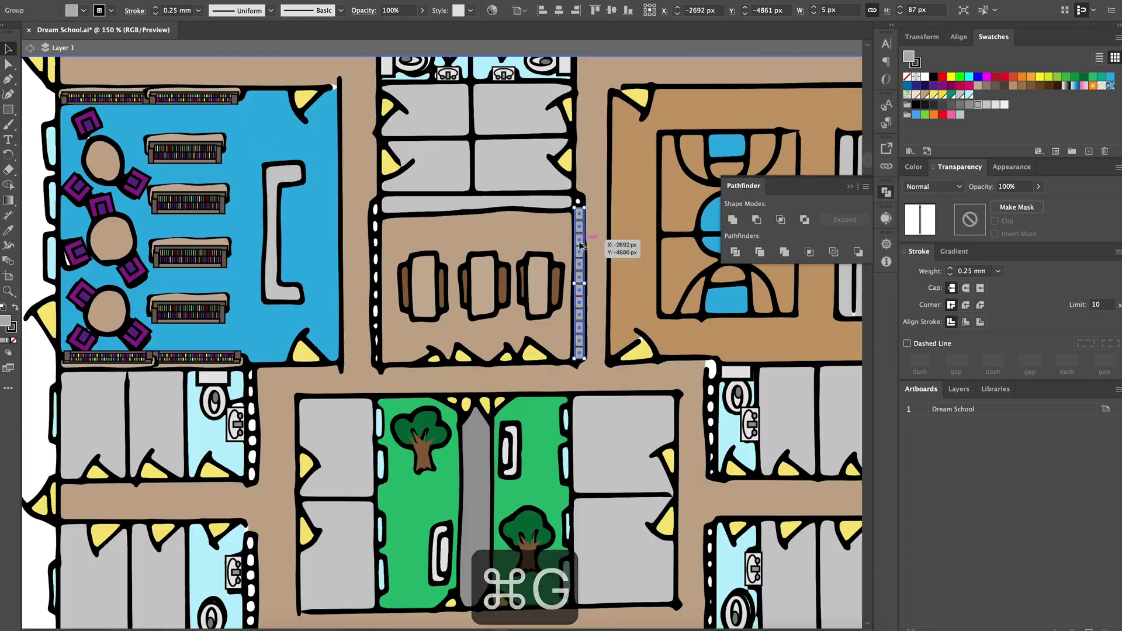
scroll(404, 253, up, 1)
scroll(404, 254, down, 1)
scroll(404, 253, up, 1)
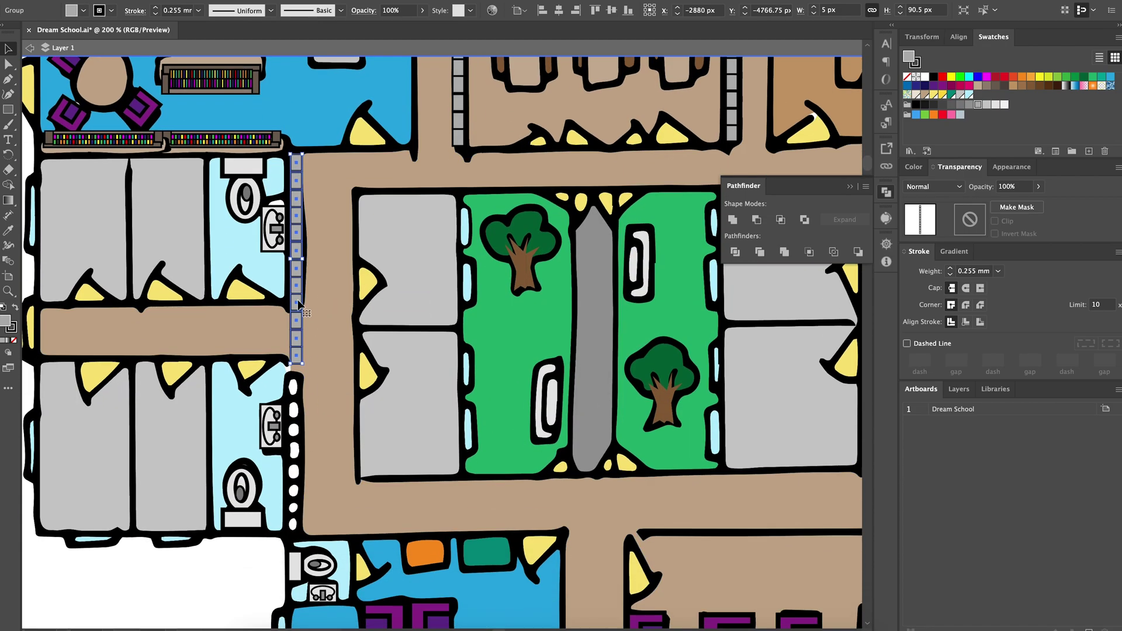
Delete the white dashes, position the grey group, and paste a copy for another corridor.
key(BackSpace)
drag(300, 251, 302, 362)
scroll(304, 362, right, 5)
key(ctrl+c)
key(ctrl+v)
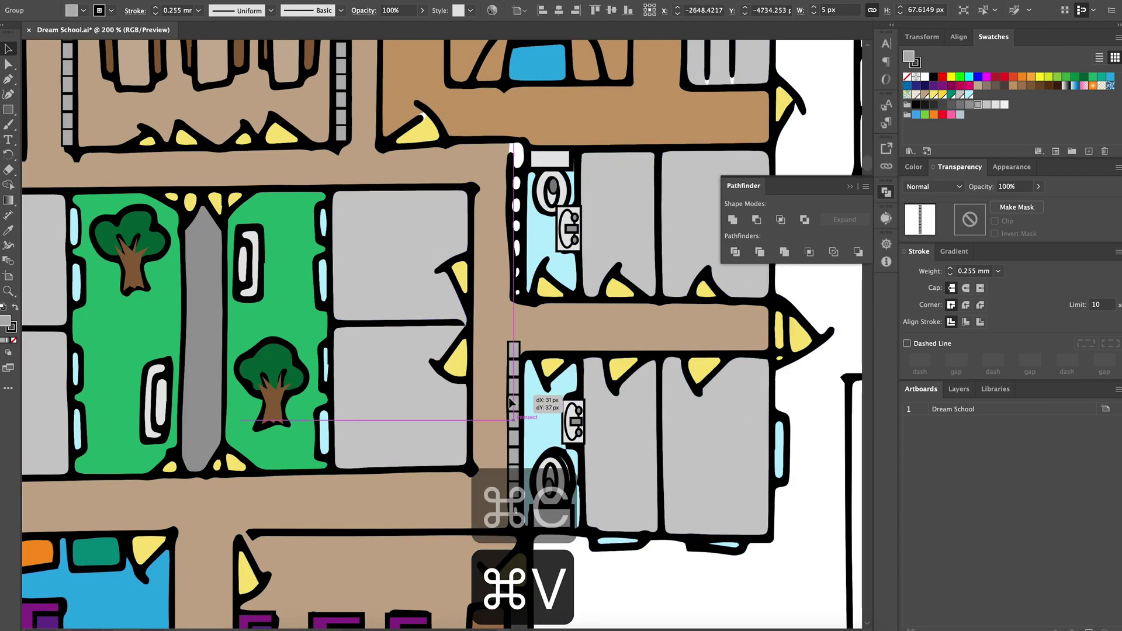
scroll(496, 173, down, 1)
scroll(535, 179, down, 1)
scroll(535, 177, up, 3)
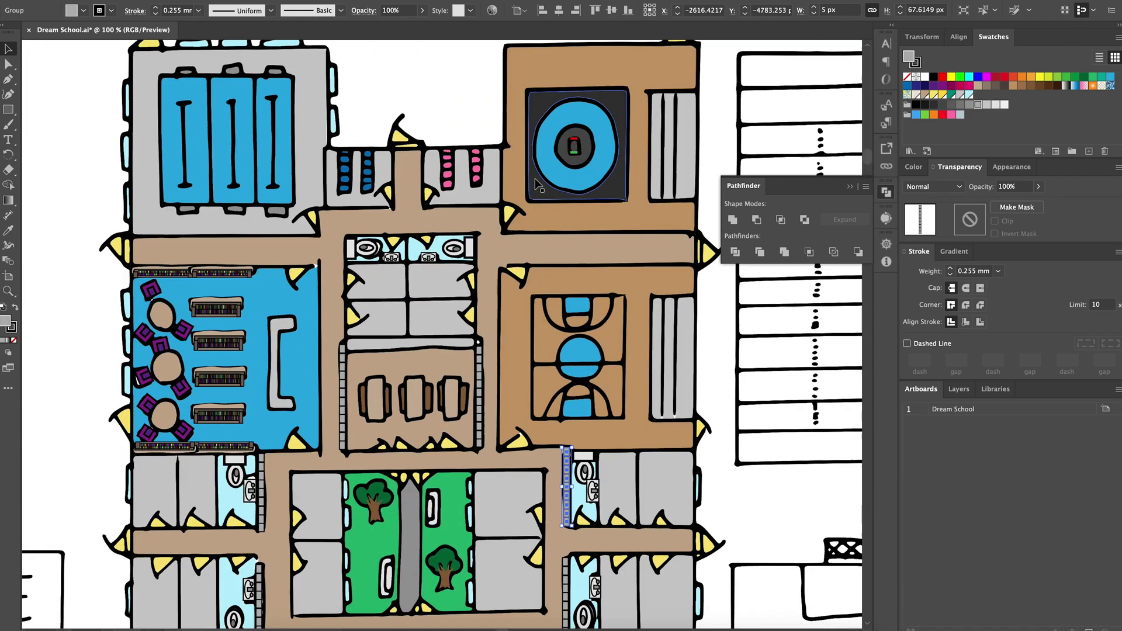
scroll(535, 178, down, 3)
scroll(535, 177, down, 4)
scroll(535, 178, down, 3)
scroll(534, 178, down, 2)
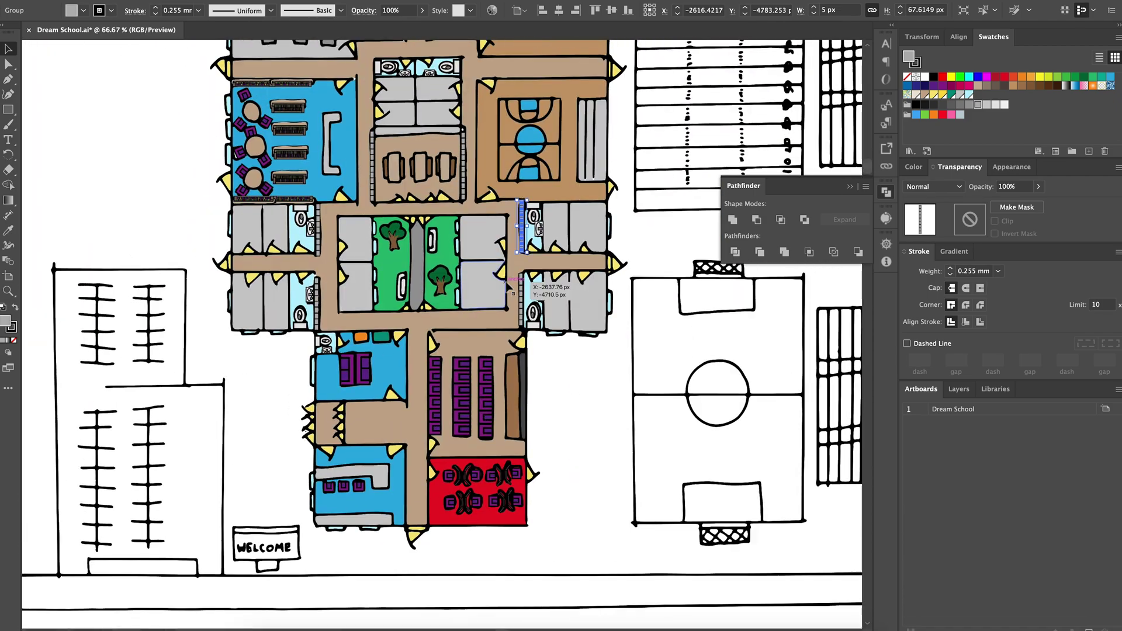
scroll(535, 178, up, 1)
key(a)
drag(620, 119, 631, 336)
Fill the bleacher seats grey and add a white 10 on the football field.
key(ctrl+z)
key(ctrl+z)
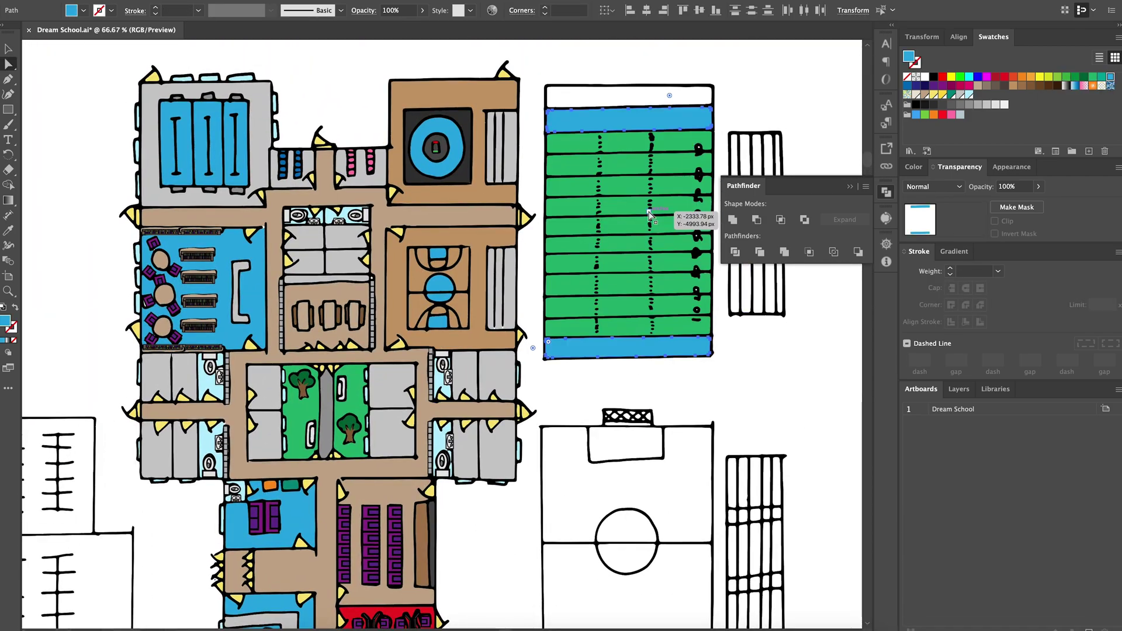
scroll(661, 145, up, 2)
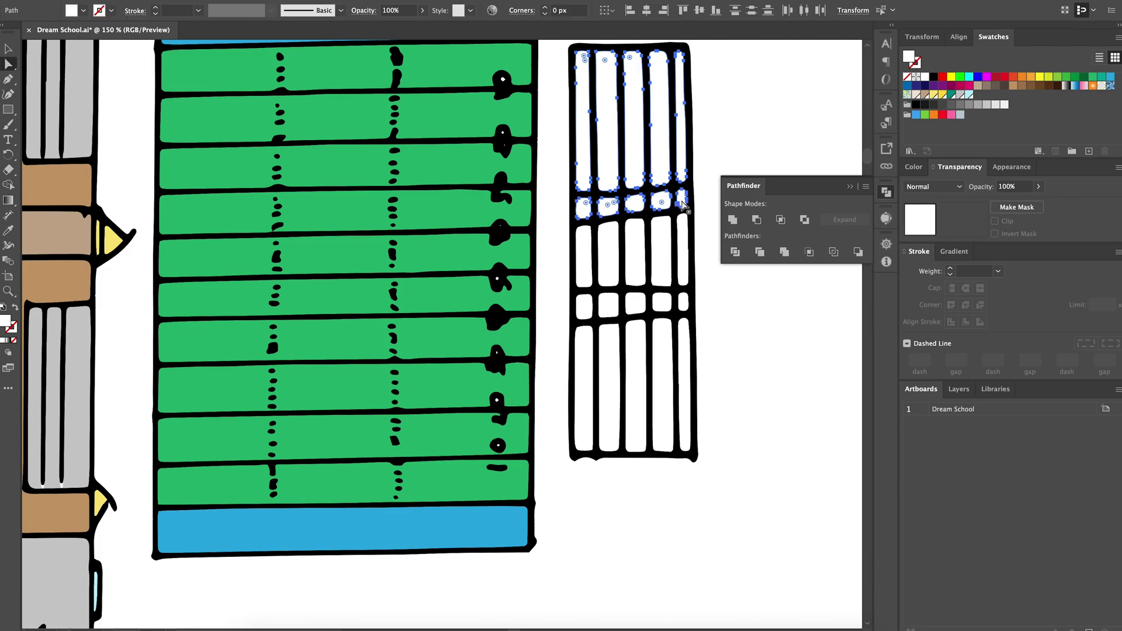
scroll(683, 302, up, 2)
scroll(483, 405, down, 2)
scroll(494, 427, down, 2)
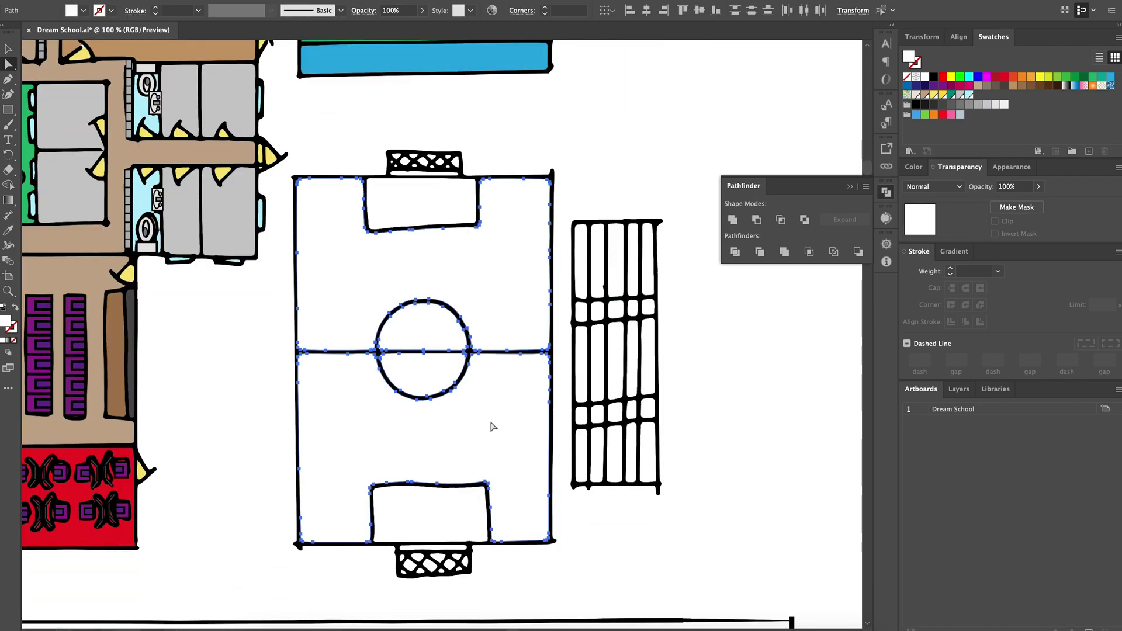
scroll(595, 269, up, 1)
click(595, 269)
scroll(595, 268, up, 1)
scroll(671, 321, down, 3)
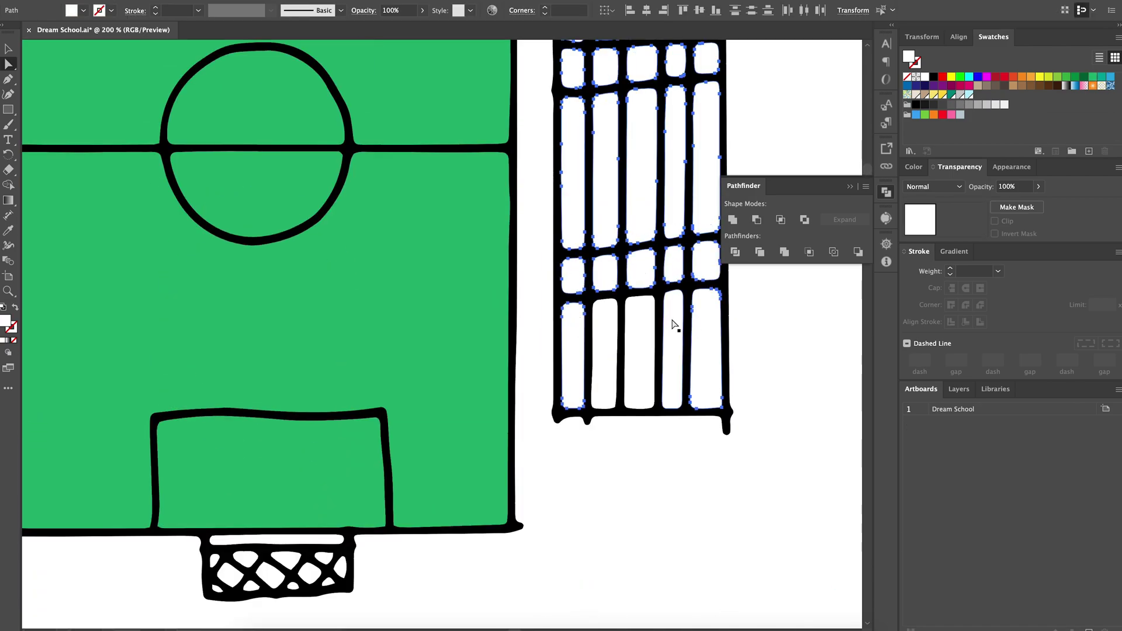
scroll(571, 220, up, 3)
scroll(620, 205, down, 5)
scroll(620, 204, up, 5)
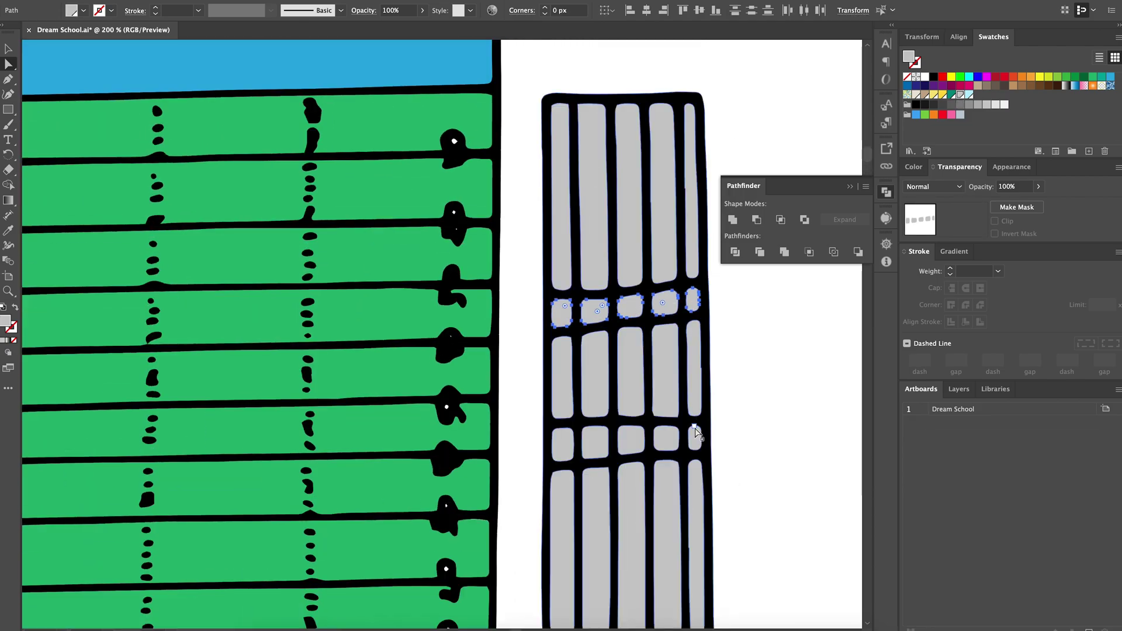
scroll(549, 298, down, 3)
key(ctrl+v)
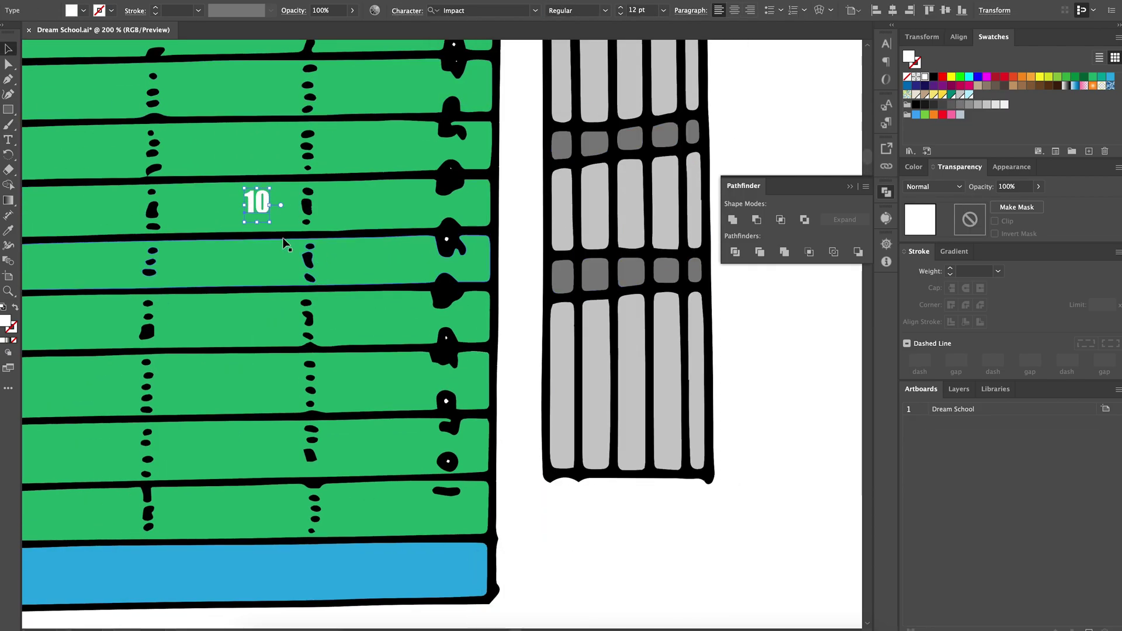
Enlarge the white 10, copy it along the field, and retype copies 20 through 50 and back.
drag(451, 469, 482, 496)
key(ctrl+t)
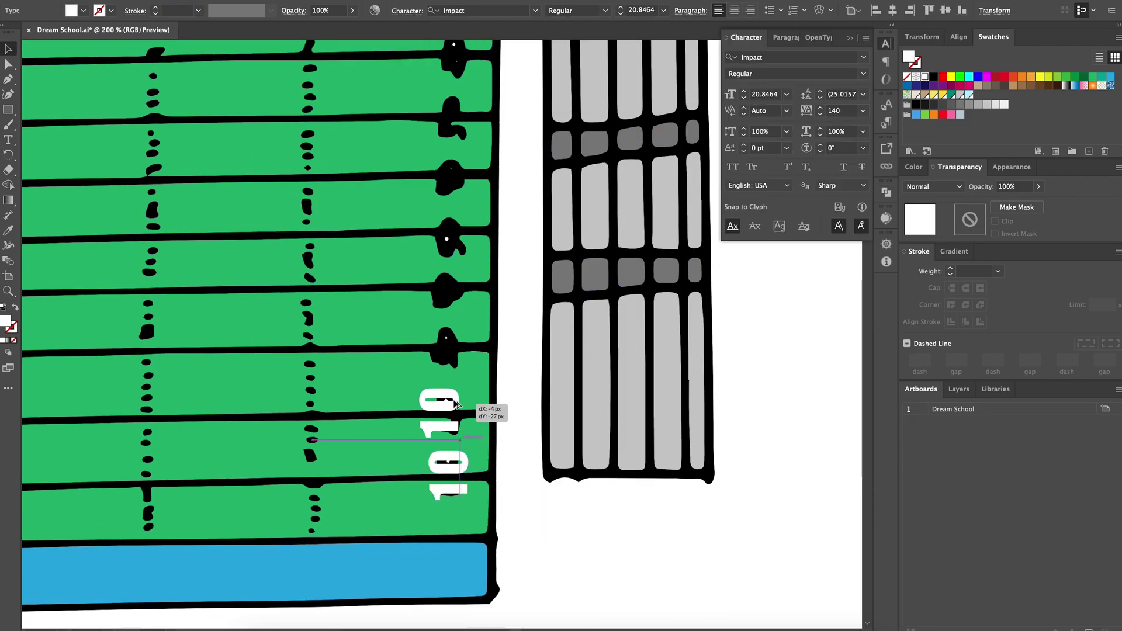
drag(456, 401, 456, 360)
scroll(455, 479, up, 3)
scroll(462, 342, up, 2)
scroll(462, 342, down, 3)
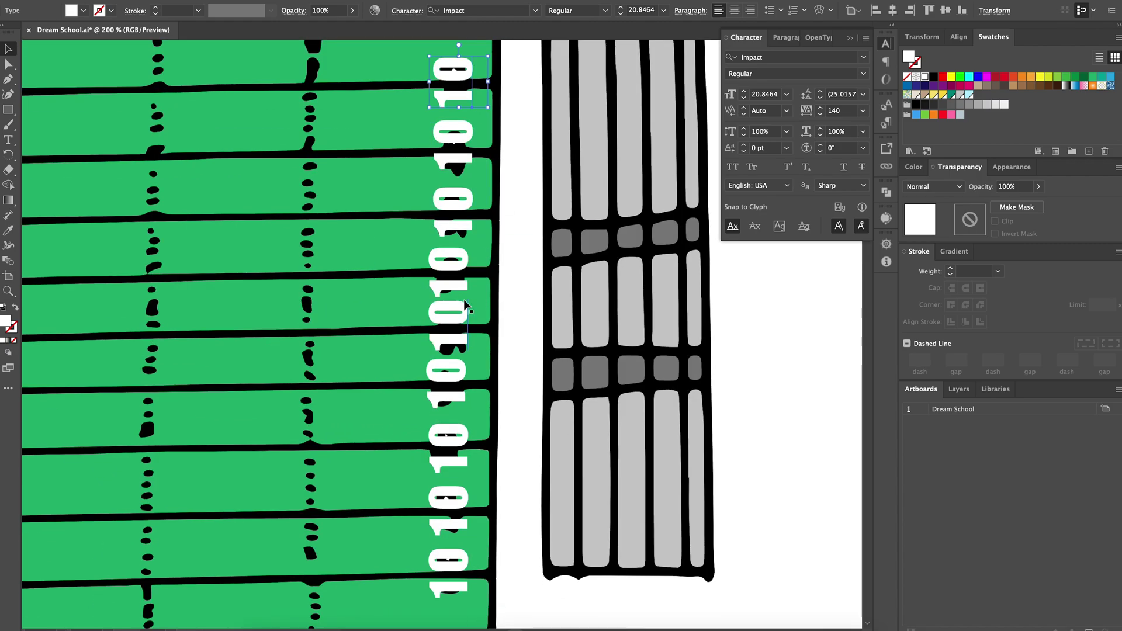
double_click(443, 436)
text(2)
text(32)
scroll(454, 166, up, 1)
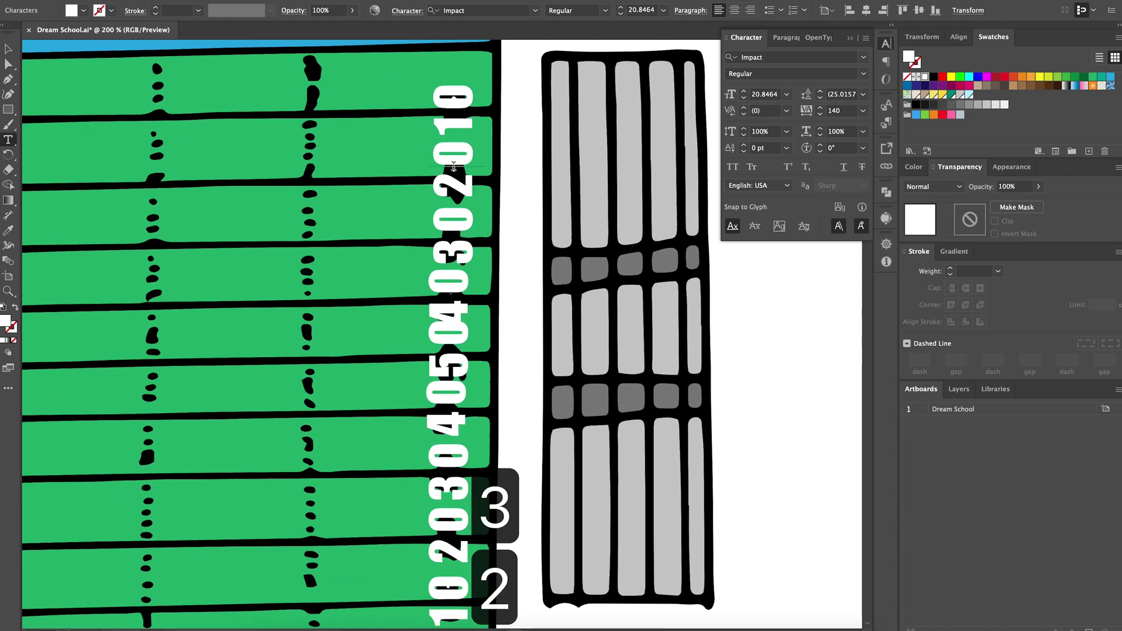
scroll(458, 254, down, 3)
key(super+shift+a)
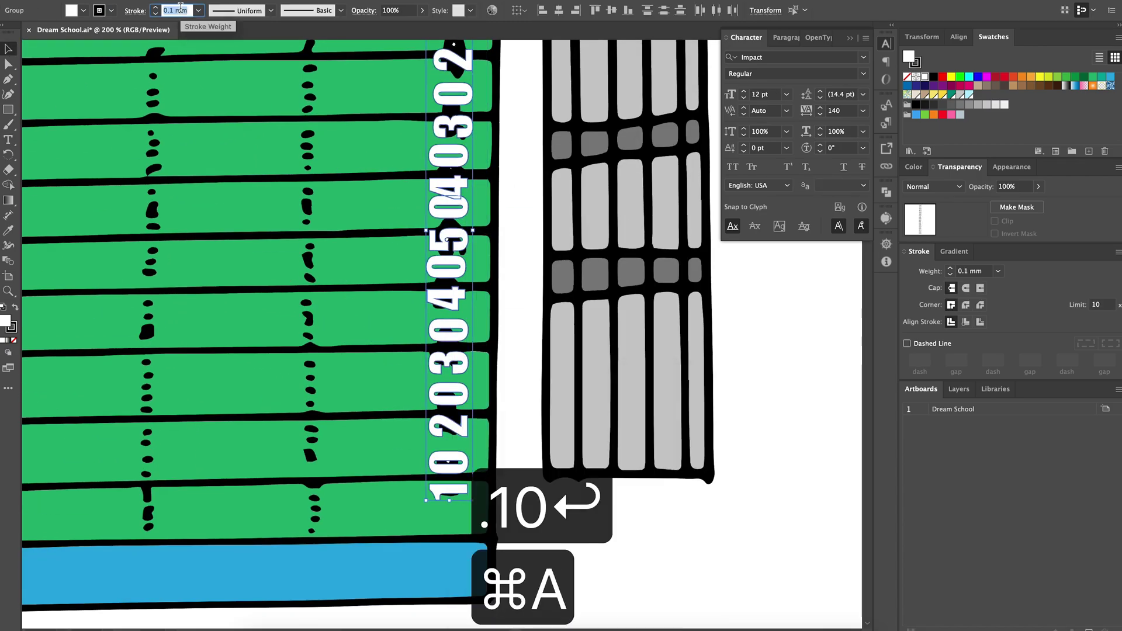
scroll(453, 399, down, 1)
key(super+z)
key(super+z)
key(super+shift+z)
scroll(500, 318, up, 3)
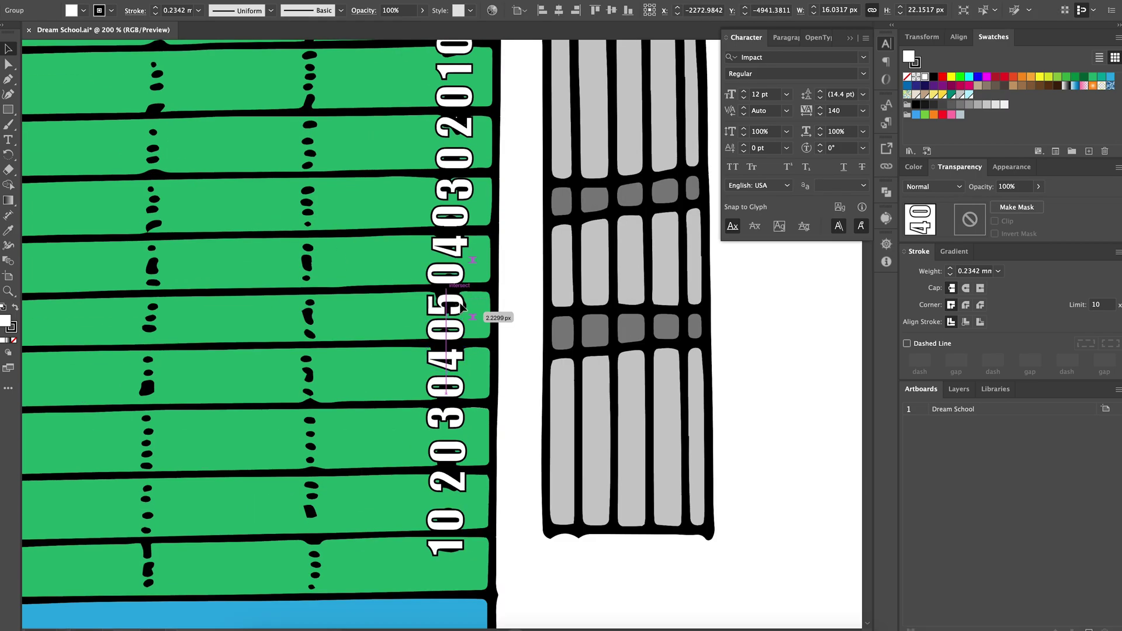
scroll(491, 289, up, 1)
click(458, 235)
scroll(487, 221, down, 2)
click(456, 509)
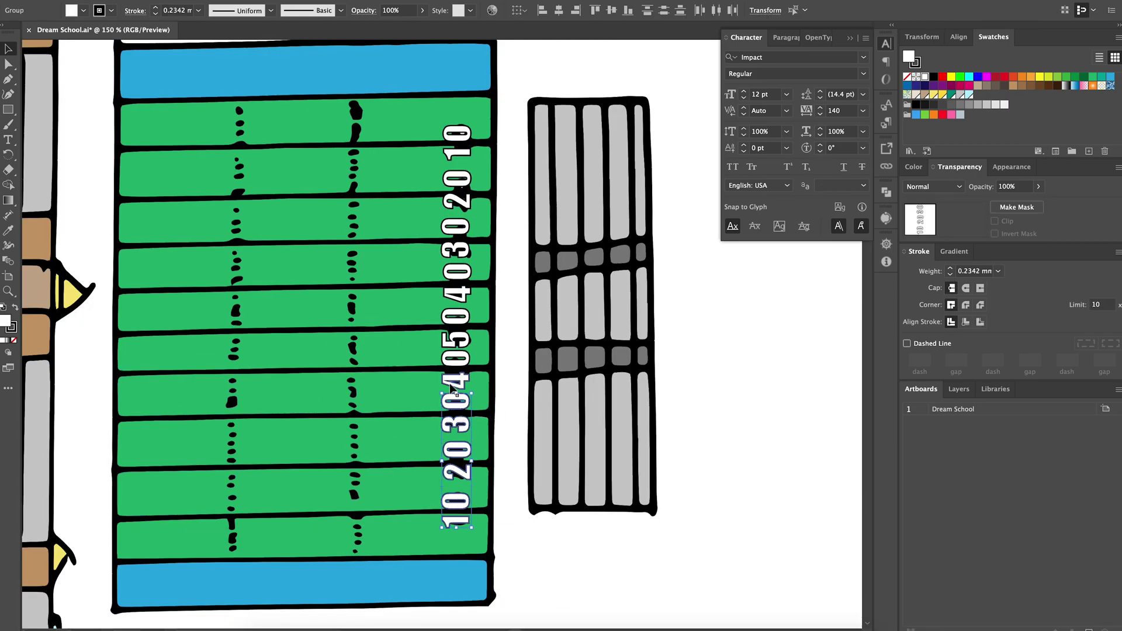
scroll(457, 183, down, 5)
Draw the dark street strip along the left edge behind the map, and fill the parking lot grey.
key(m)
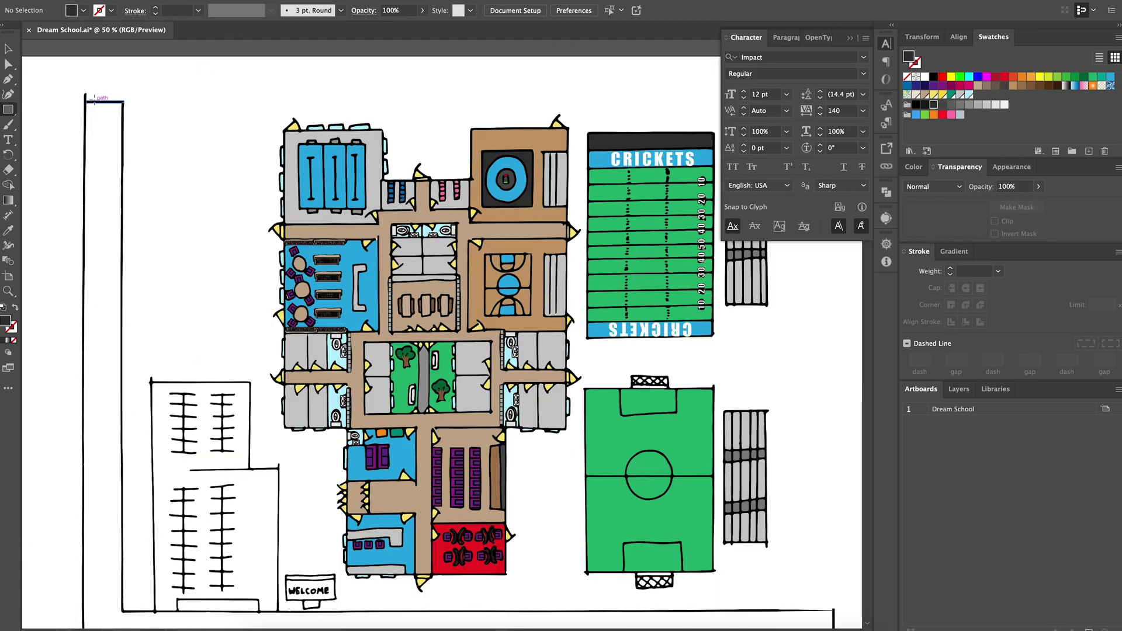
mouse_move(83, 40)
mouse_down()
mouse_move(121, 540)
mouse_move(833, 536)
mouse_move(812, 530)
mouse_up()
key(ctrl+shift+bracketleft)
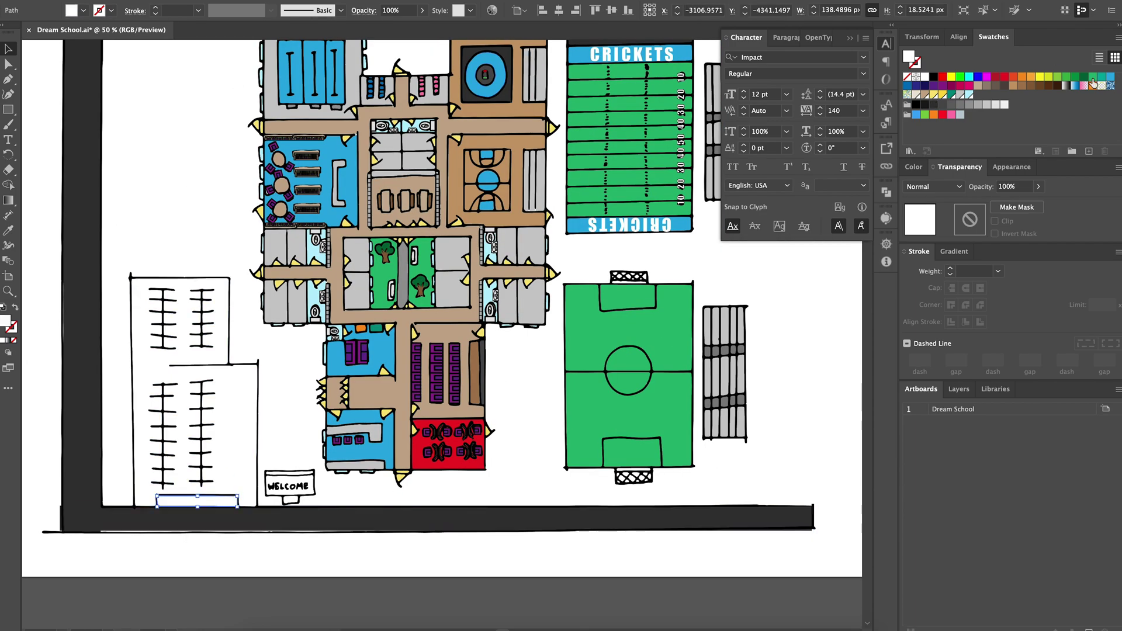
scroll(525, 77, up, 1)
click(132, 377)
click(960, 106)
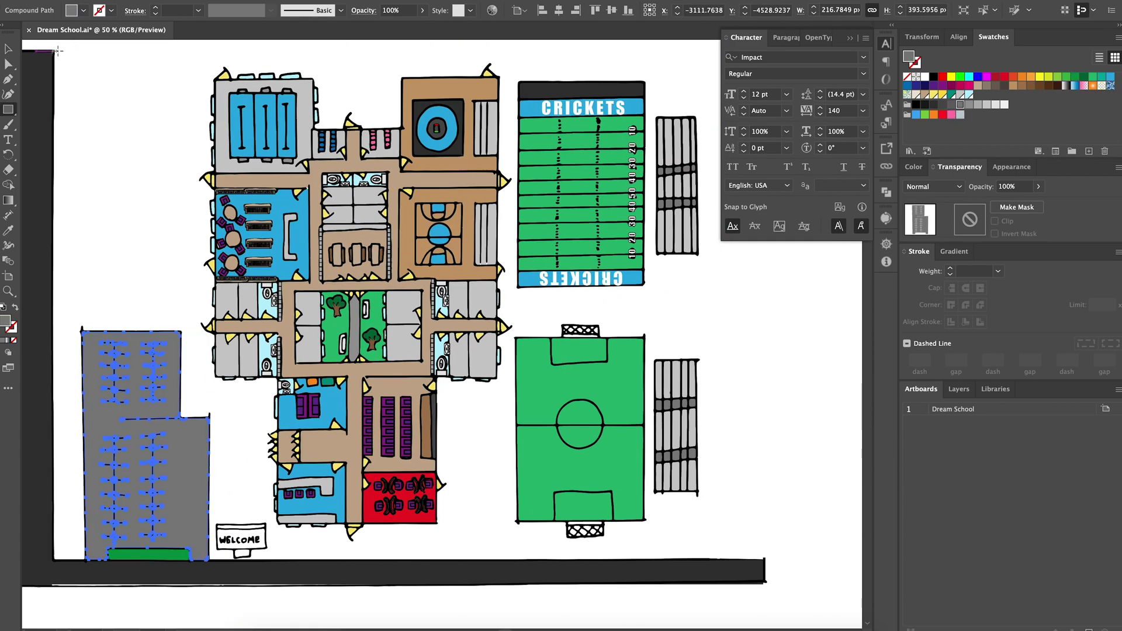
Add a green rectangle covering the whole school grounds, sent behind the artwork.
drag(59, 51, 761, 557)
key(v)
key(ctrl+shift+bracketleft)
click(995, 92)
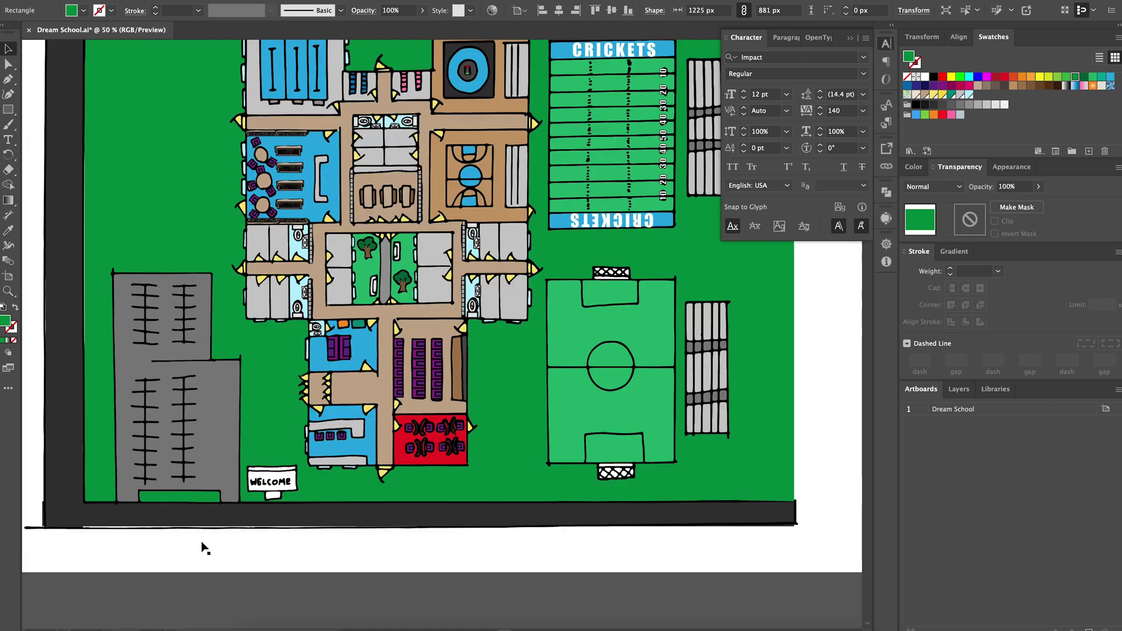
scroll(203, 546, up, 5)
Type WELCOME on the sign with a thin outline.
key(t)
click(223, 294)
text(WELCOME)
key(ctrl+a)
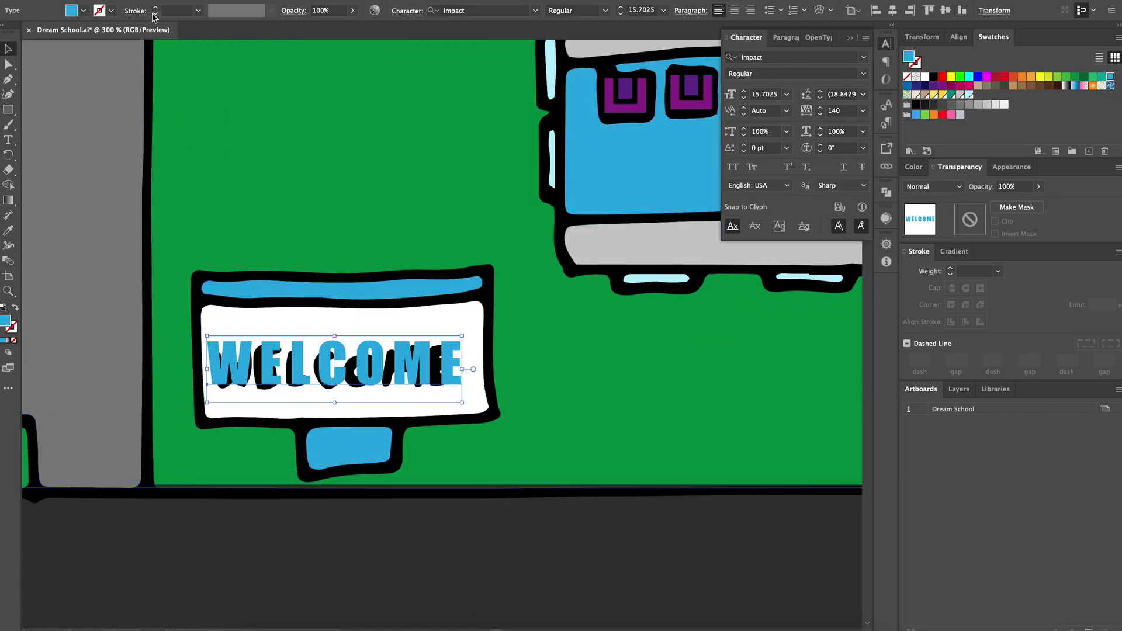
text(.25)
key(Return)
key(v)
Place a blue shape behind the WELCOME sign text.
click(8, 110)
drag(200, 305, 492, 418)
key(v)
key(ctrl+bracketleft)
key(v)
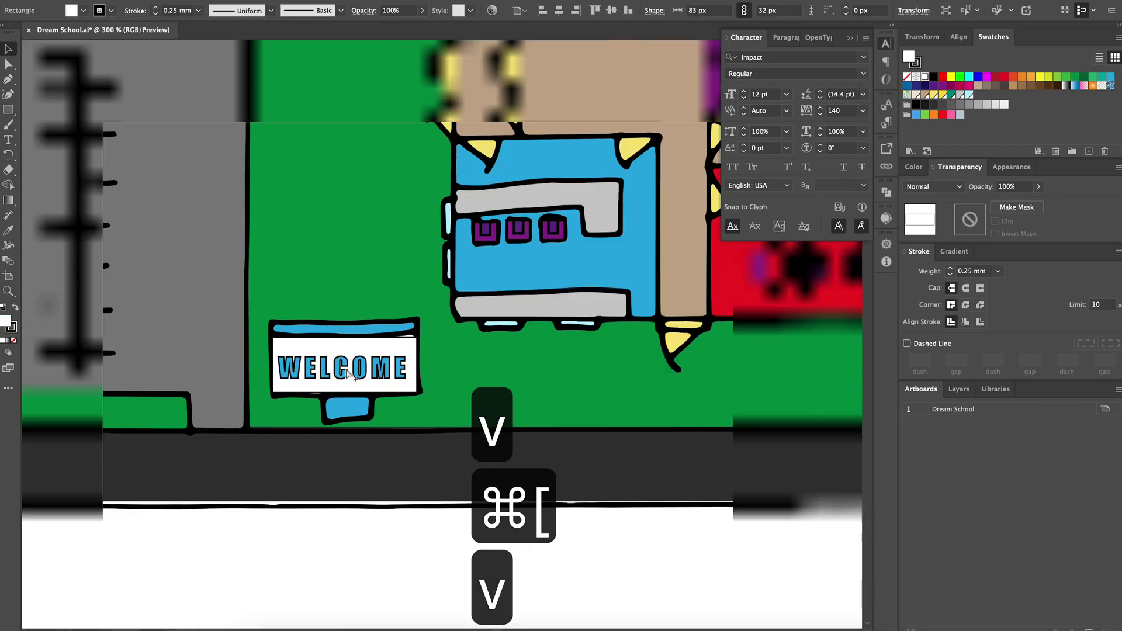
scroll(438, 334, down, 5)
click(10, 140)
scroll(341, 436, up, 3)
scroll(342, 436, up, 3)
Create a 'Front Desk' label on a yellow tag, grouped with its text.
click(358, 213)
text(FRON)
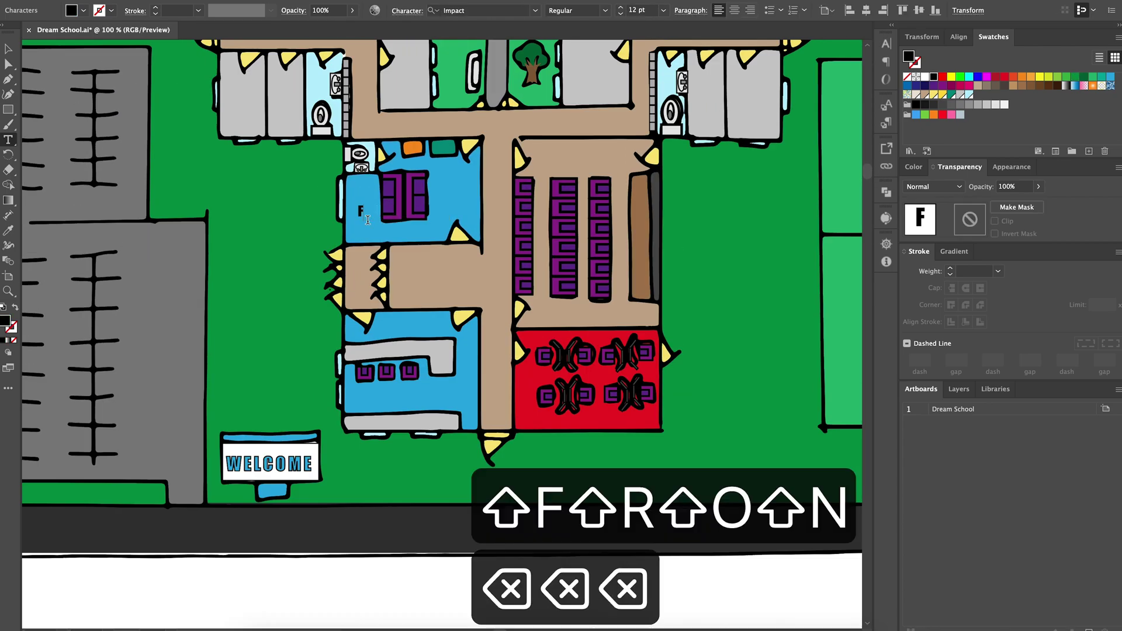
key(BackSpace)
key(BackSpace)
key(BackSpace)
text(ront Desk)
key(ctrl+t)
mouse_move(343, 204)
mouse_down()
mouse_move(458, 223)
mouse_move(432, 229)
mouse_up()
key(v)
key(ctrl+shift+bracketright)
key(ctrl+g)
scroll(427, 247, down, 2)
Copy the label onto the theatre and the red room, and retype their names.
key(t)
key(ctrl+a)
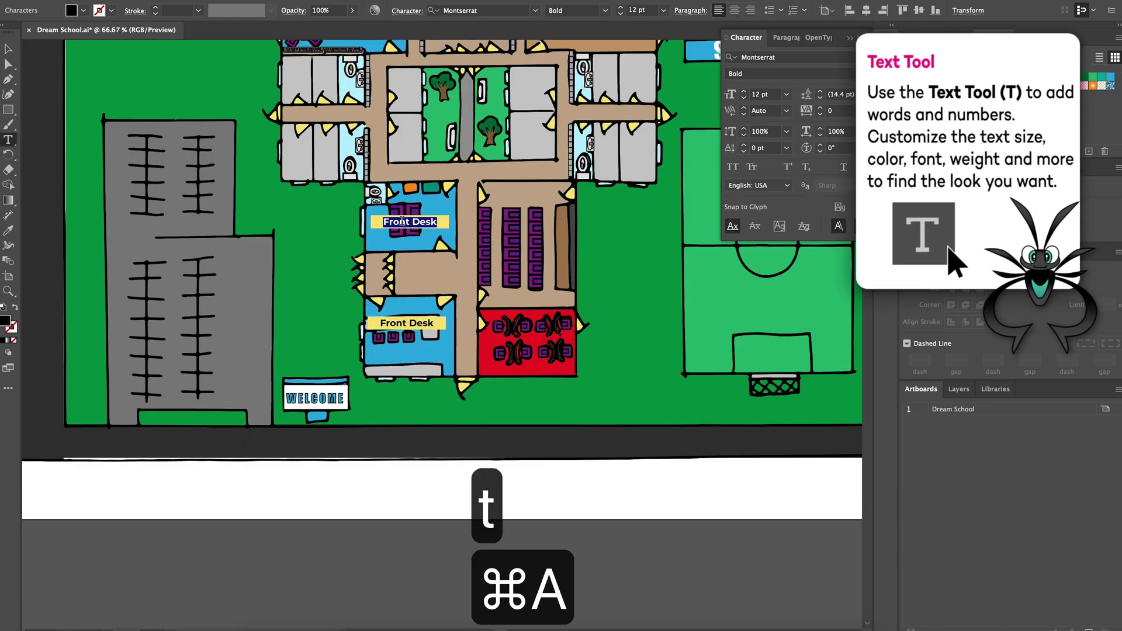
text(Teacher's Lounge)
scroll(448, 226, up, 3)
key(ctrl+z)
key(v)
scroll(481, 222, down, 2)
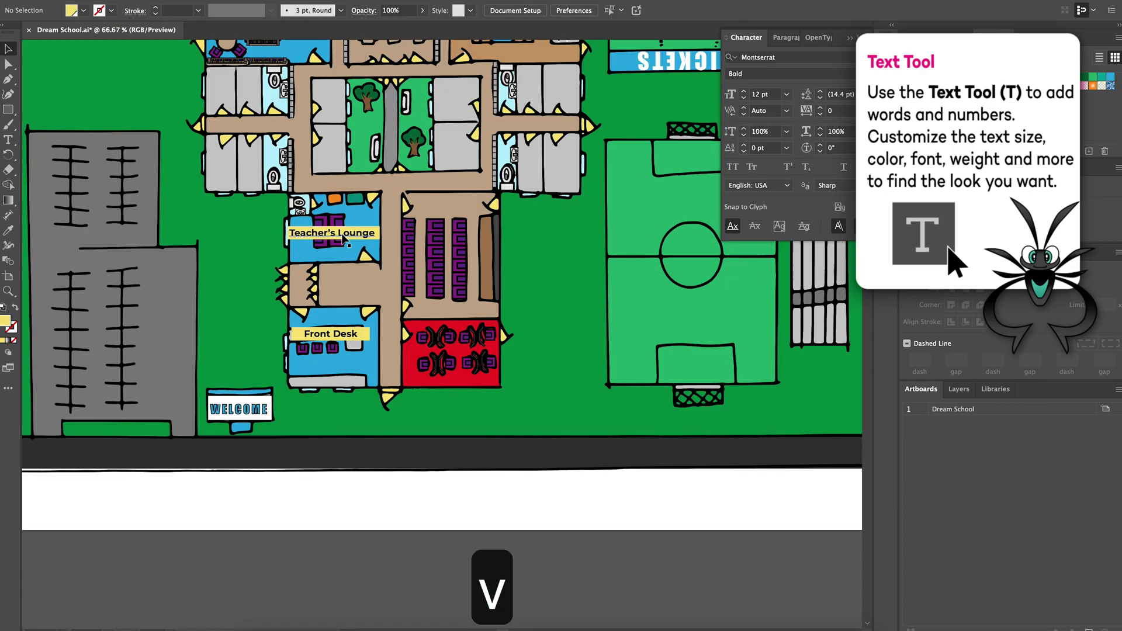
mouse_move(321, 243)
mouse_down()
mouse_move(438, 238)
mouse_move(394, 238)
mouse_move(438, 378)
mouse_move(507, 379)
mouse_up()
key(ctrl+a)
text(Theatret)
click(439, 377)
key(ctrl+a)
text(Video Game Lab)
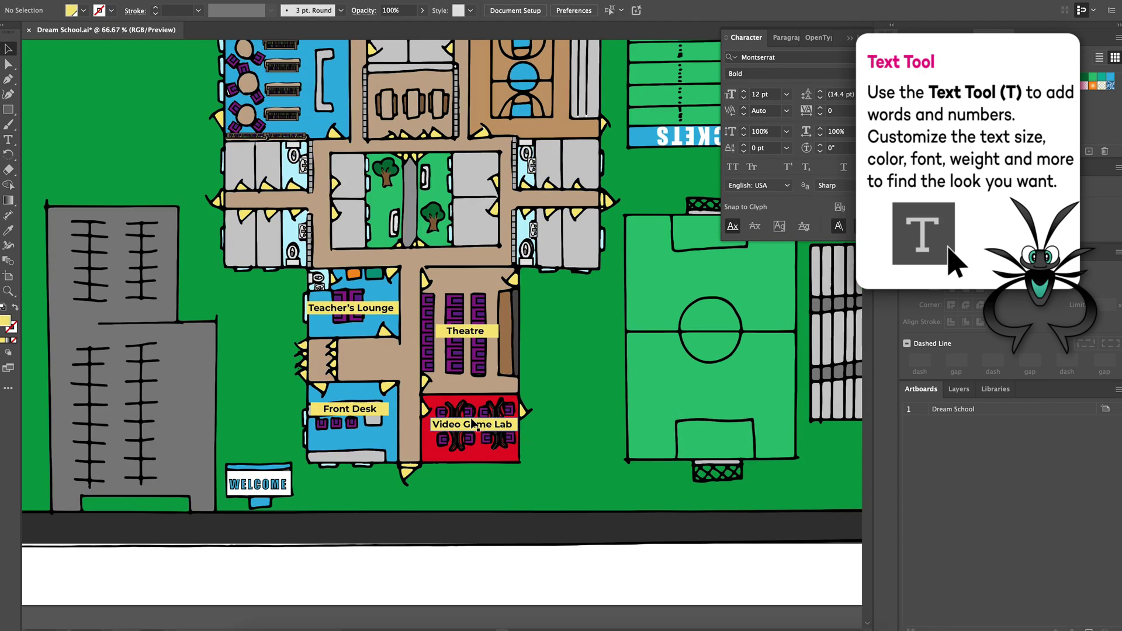
Add label copies for the parking lot, welcome sign, soccer field and football field.
key(ctrl+a)
text(Parking Lot)
drag(128, 320, 258, 456)
key(ctrl+a)
text(Welc)
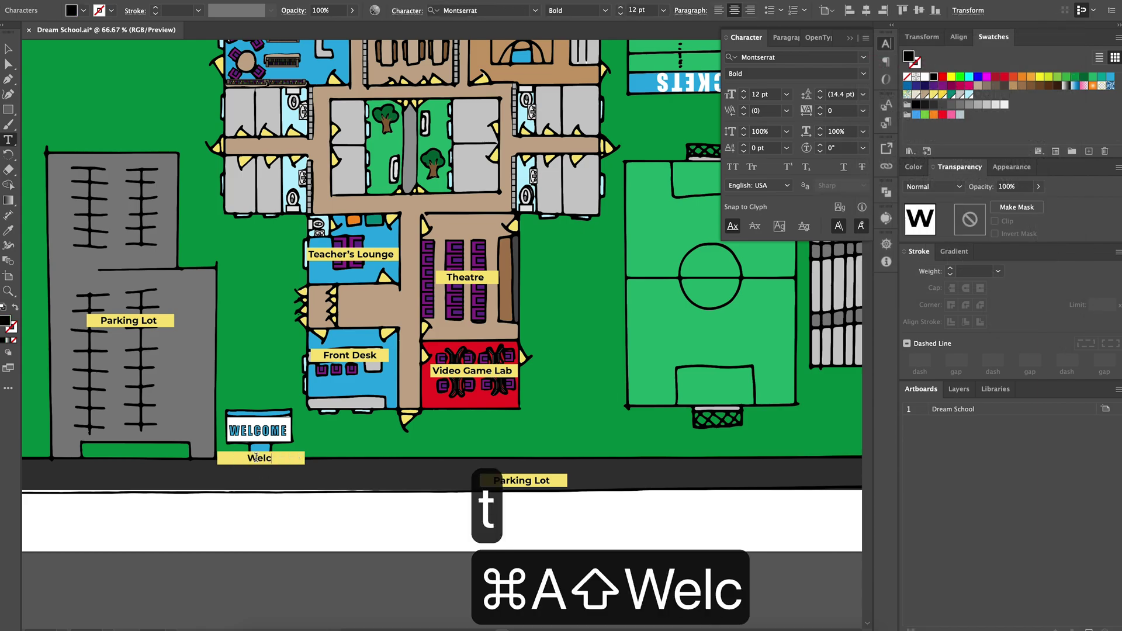
text(ome SignStreet)
drag(522, 481, 509, 283)
key(ctrl+a)
text(Soccer Field)
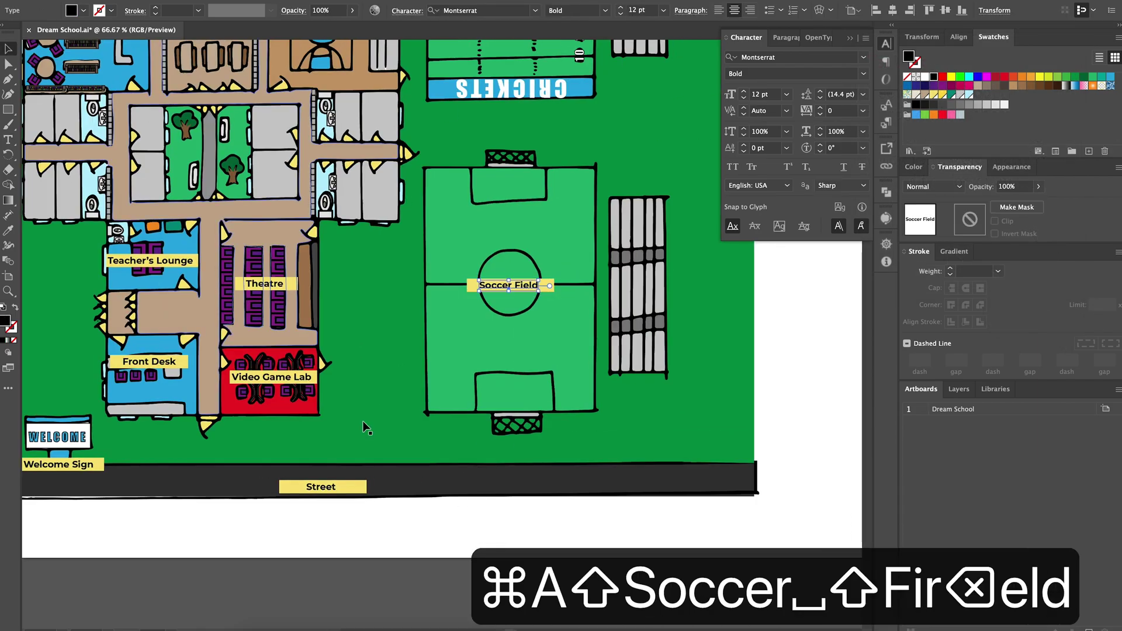
scroll(526, 351, up, 5)
drag(503, 478, 509, 161)
text(Football Field)
scroll(526, 351, left, 3)
Add label copies for the basketball court, Indoor Pool and Locker Rooms.
mouse_move(618, 161)
mouse_down()
mouse_move(429, 220)
mouse_move(436, 105)
mouse_up()
key(t)
key(ctrl+a)
text(Basketball Arena)
scroll(436, 105, up, 2)
key(t)
key(ctrl+a)
text(Gymnasium)
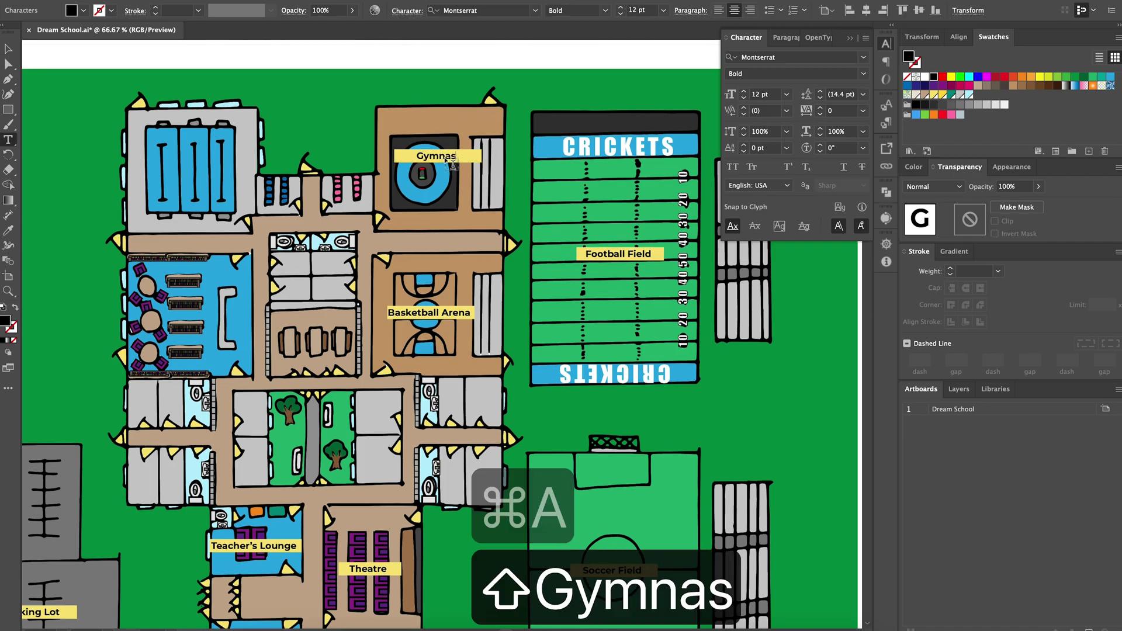
mouse_move(436, 156)
mouse_down()
mouse_move(209, 166)
mouse_move(312, 188)
mouse_move(251, 320)
mouse_up()
key(t)
key(ctrl+a)
text(Indoor Poolt)
key(ctrl+a)
text(Locker Rooms)
scroll(263, 316, left, 3)
Label the Media Center, Cafeteria and Courtyard with retyped copies.
key(t)
key(ctrl+a)
text(Media Center)
scroll(263, 281, down, 2)
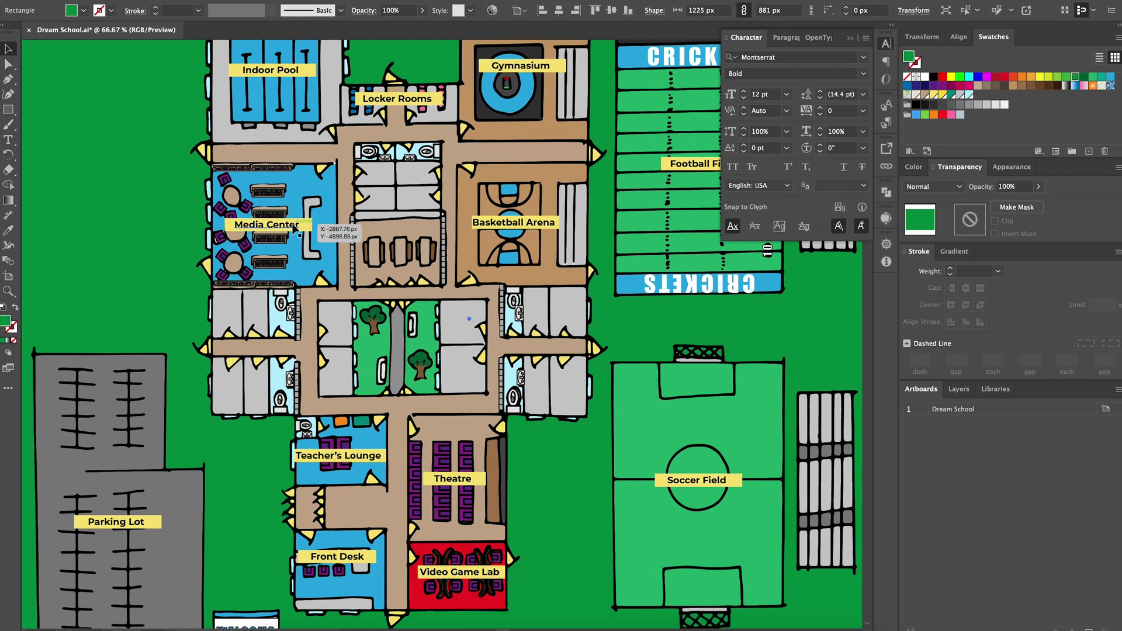
mouse_move(268, 225)
mouse_down()
mouse_move(399, 230)
mouse_move(386, 321)
mouse_up()
key(t)
key(ctrl+a)
text(Cafeteria)
scroll(411, 290, down, 1)
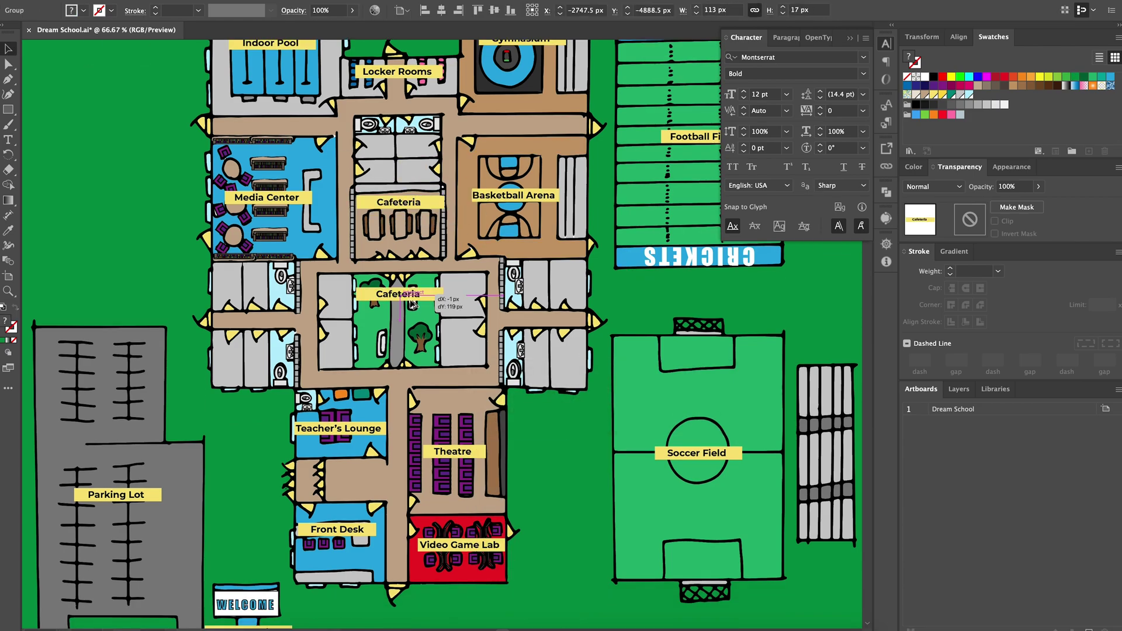
key(t)
key(ctrl+a)
text(Courtyard)
scroll(386, 321, down, 2)
Add 6th Grade, 7th Grade, 8th Grade and Main Entrance labels, then deselect.
key(t)
mouse_move(397, 260)
mouse_down()
mouse_move(258, 260)
mouse_move(537, 260)
mouse_up()
key(ctrl+a)
text(6th Gradet)
key(ctrl+a)
scroll(536, 259, up, 3)
text(7th Grade)
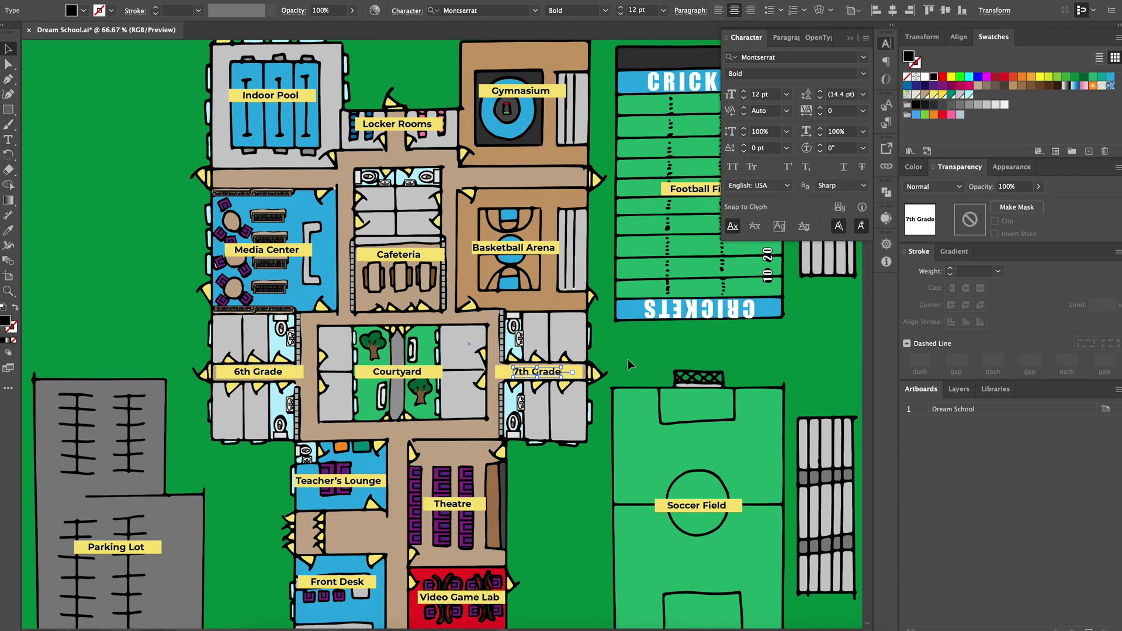
drag(537, 373, 401, 159)
double_click(382, 159)
text(8th Grade)
key(Escape)
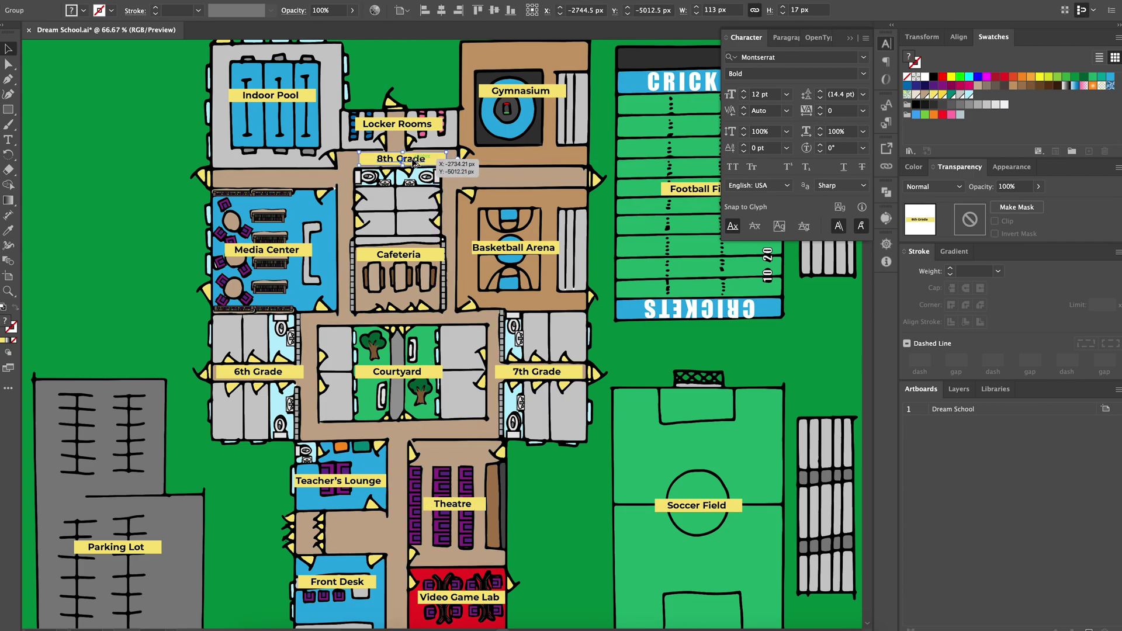
scroll(279, 538, down, 4)
key(t)
key(ctrl+a)
text(Main Entrance)
key(Escape)
key(ctrl+minus)
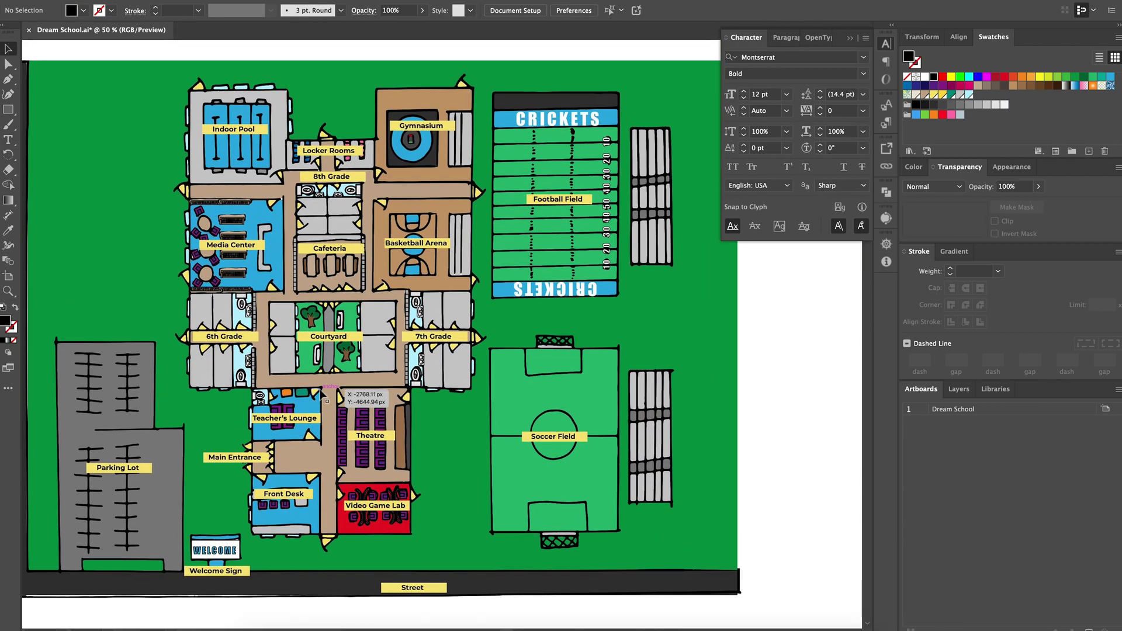